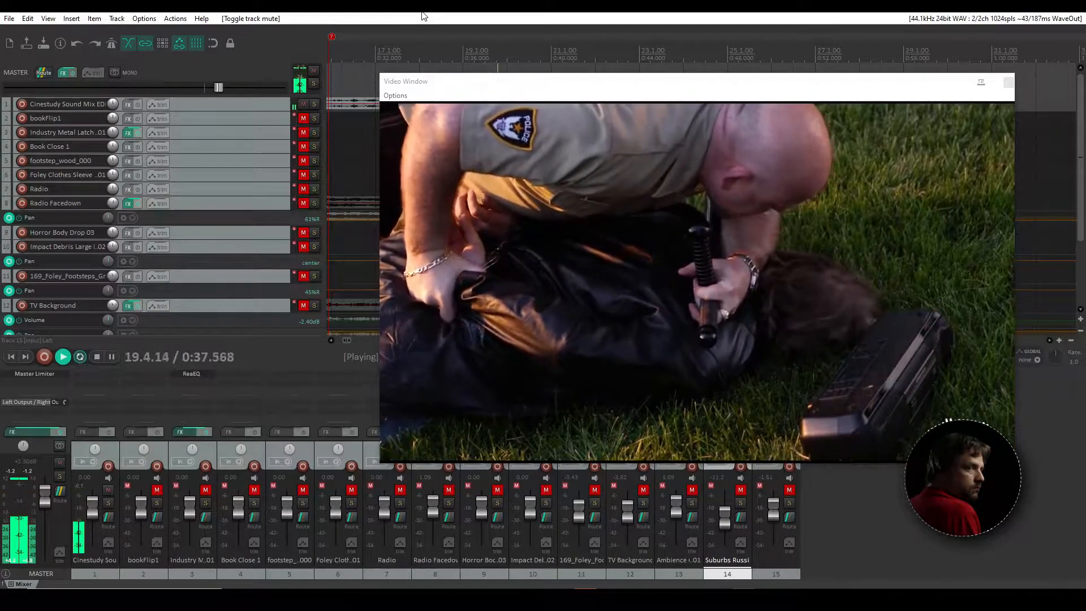
Step: Play the video scene through with the audio of the Cinestudy Sound Mix track
key(space)
key(space)
key(space)
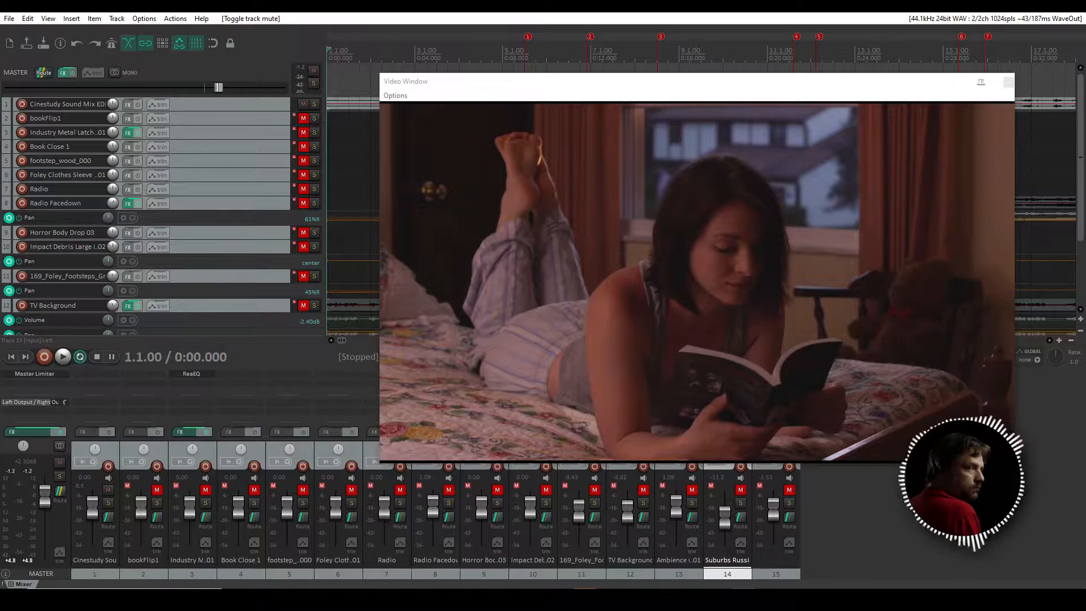
Step: Set the time selection from the project start to marker 1 and play that section of the scene
drag(546, 83, 608, 185)
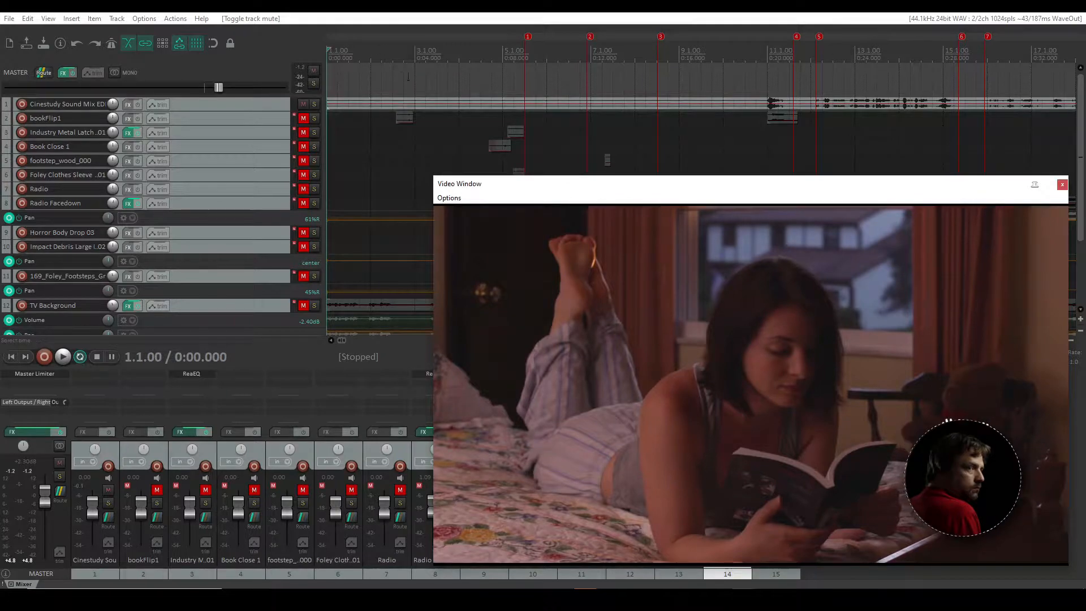
shift+click(524, 81)
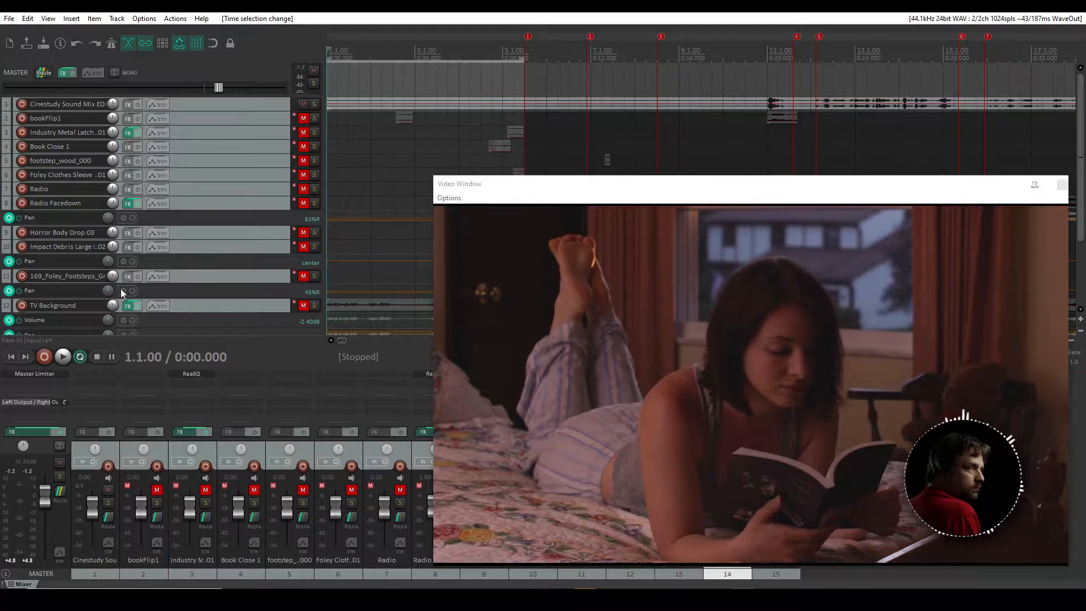
drag(616, 186, 562, 103)
key(space)
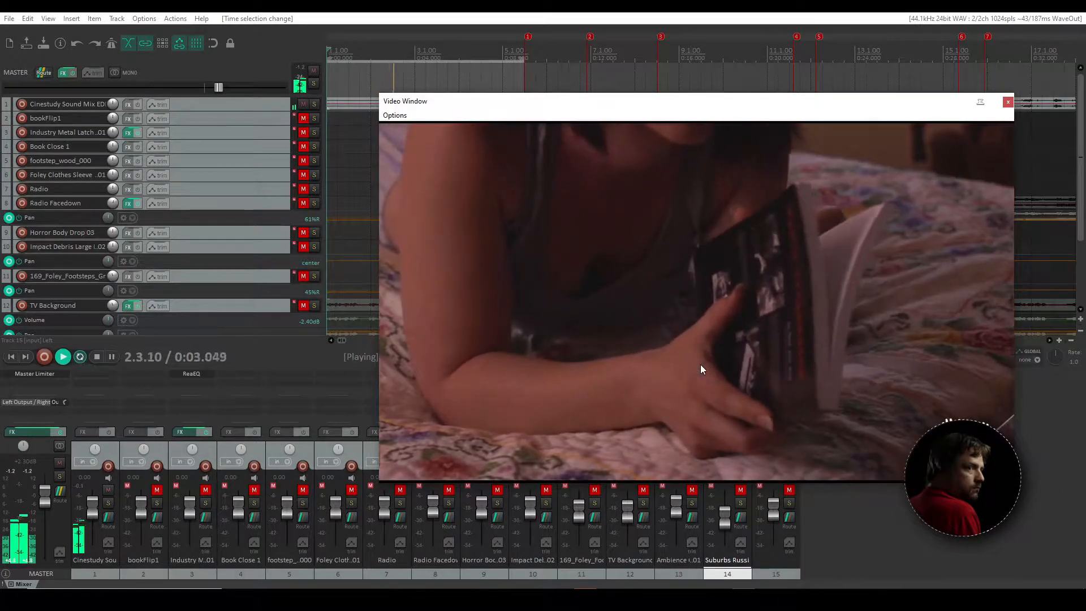
key(space)
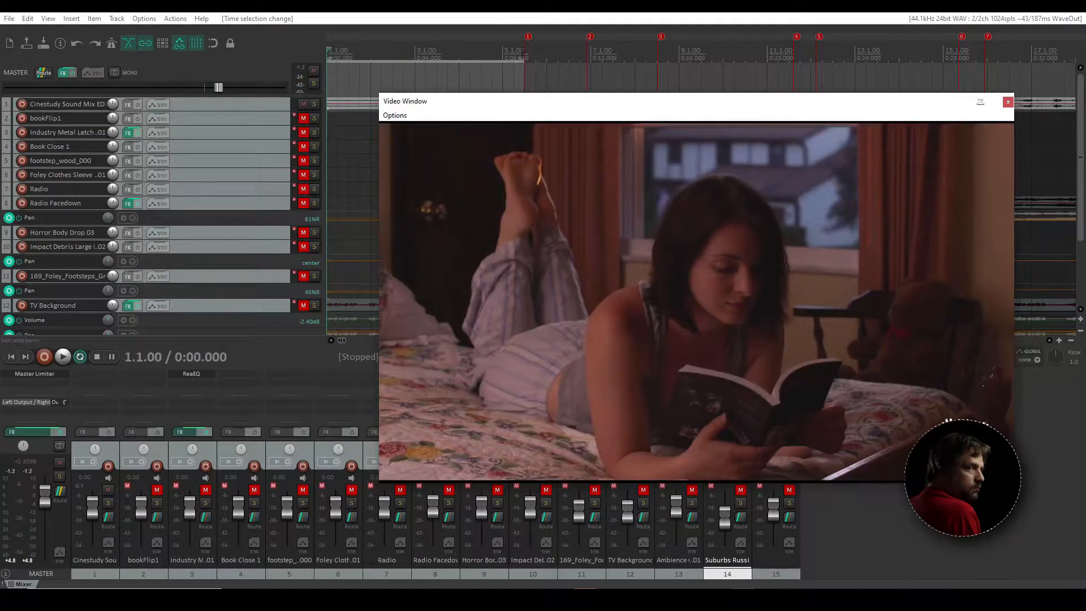
Step: Set the time selection between markers 1 and 2 and play it from just before marker 1
click(518, 51)
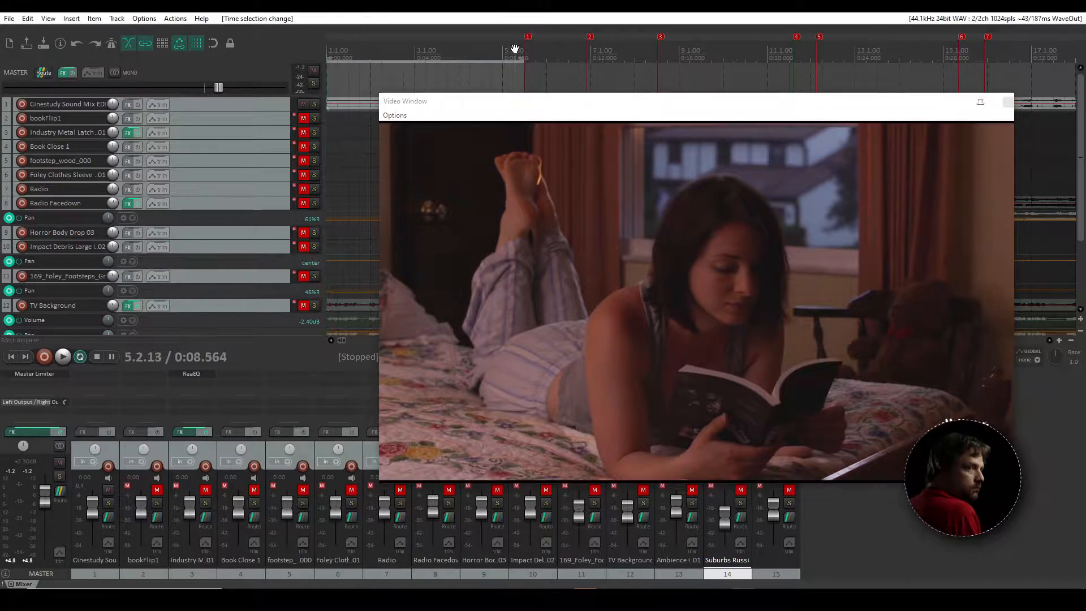
drag(518, 51, 590, 58)
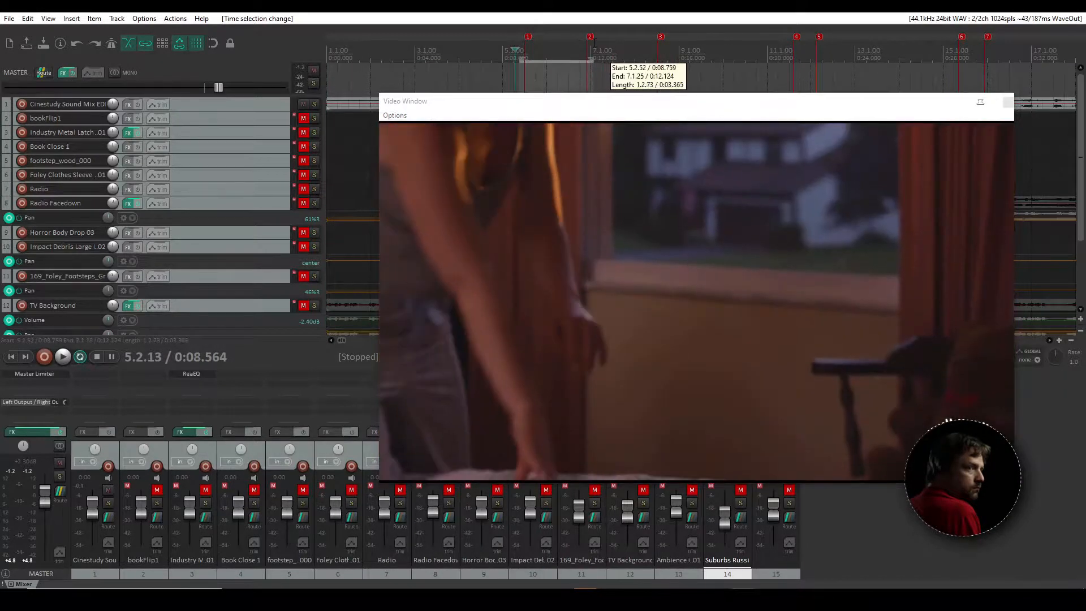
key(space)
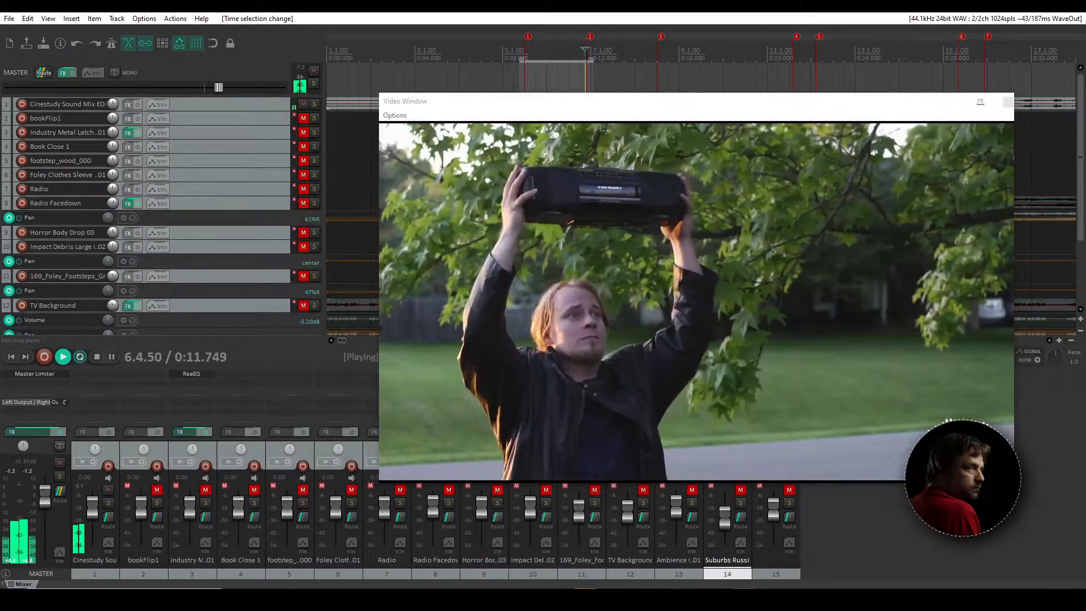
Step: Set the time selection between markers 2 and 3 and listen to that section
drag(591, 59, 658, 53)
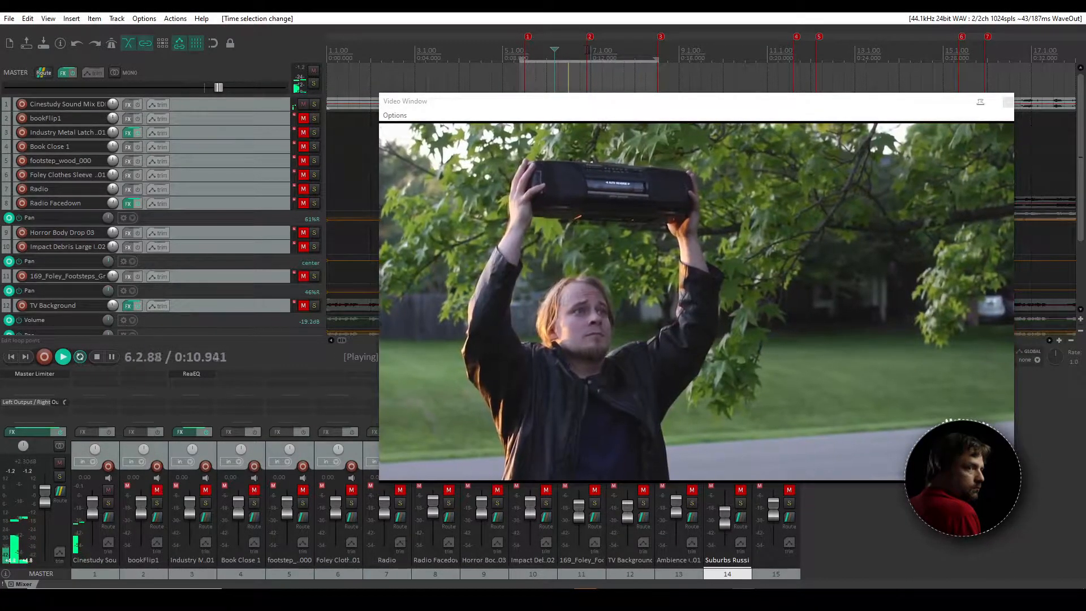
drag(588, 56, 667, 60)
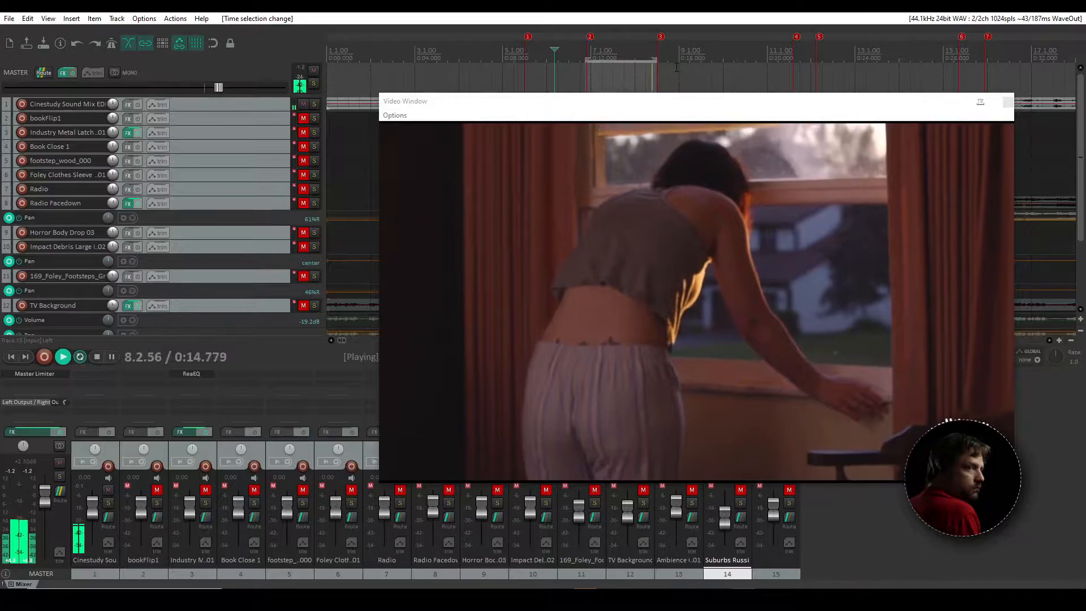
key(space)
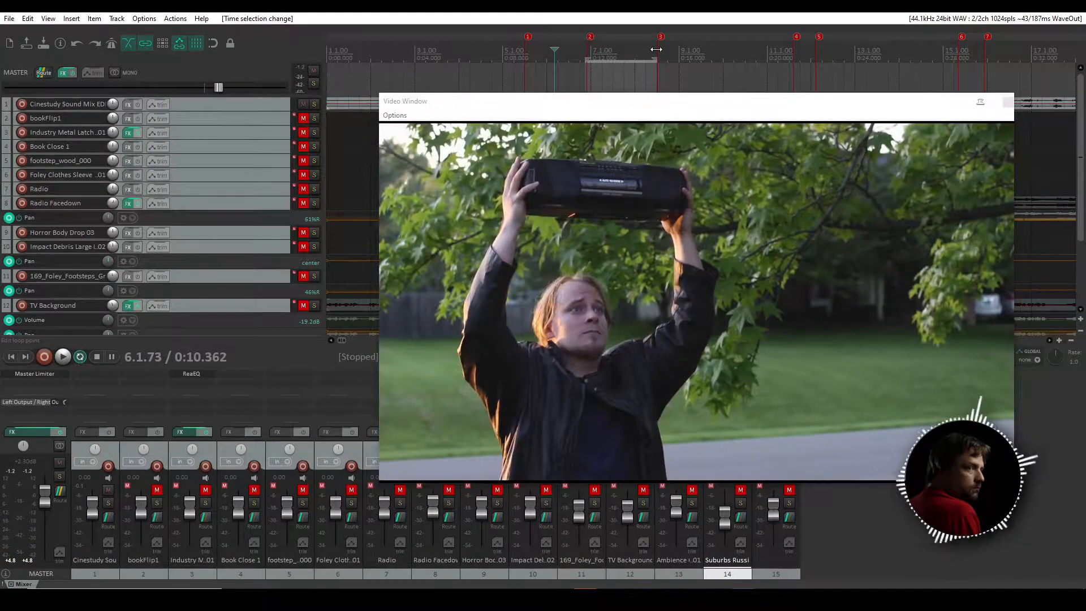
Step: Set the time selection between markers 3 and 4 and play the section
drag(655, 50, 794, 46)
key(space)
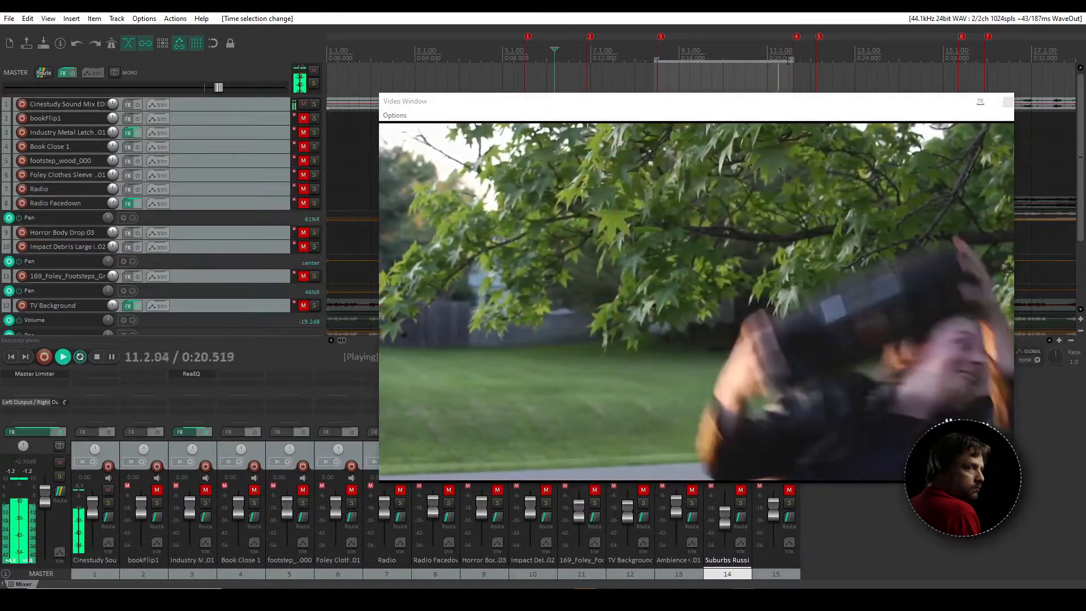
key(space)
Step: Set the time selection between markers 4 and 5 and play that short section
drag(790, 52, 816, 60)
key(space)
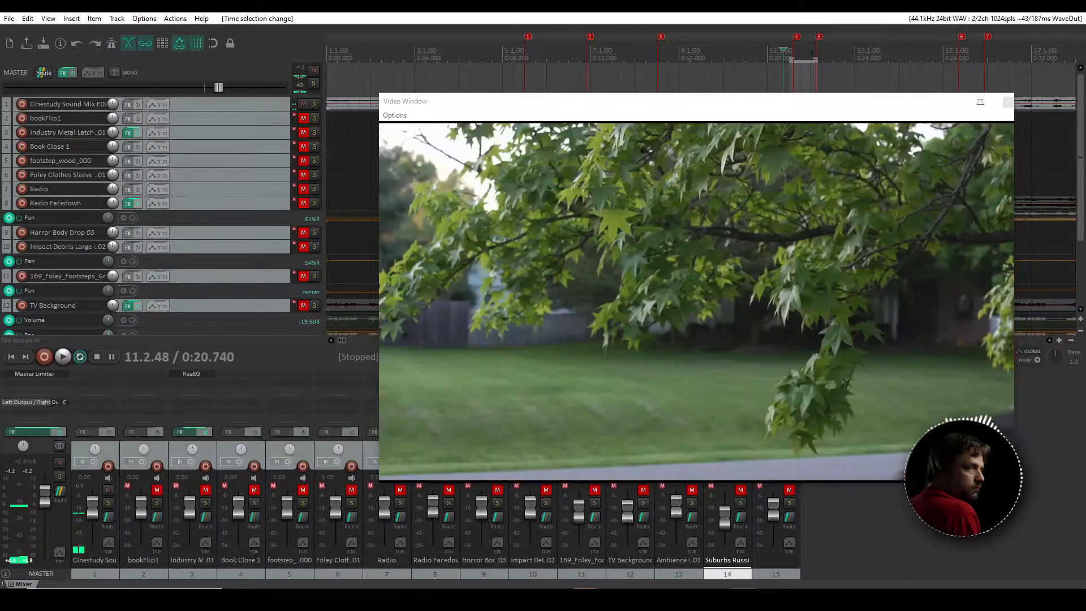
key(space)
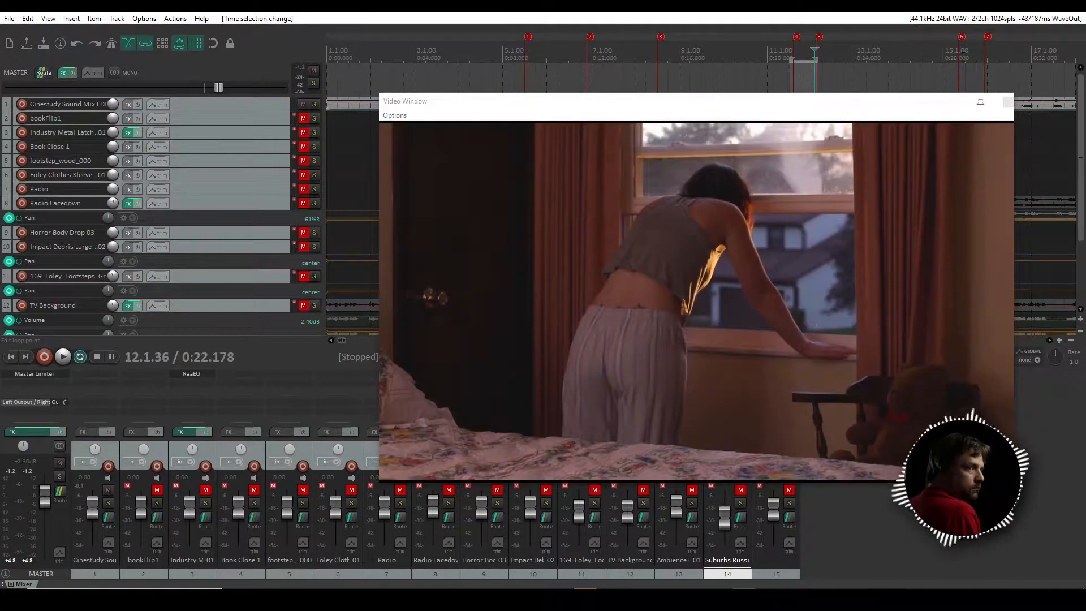
Step: Set the time selection between markers 5 and 6 and play it from just before marker 5
drag(814, 61, 956, 61)
click(805, 52)
drag(814, 56, 959, 61)
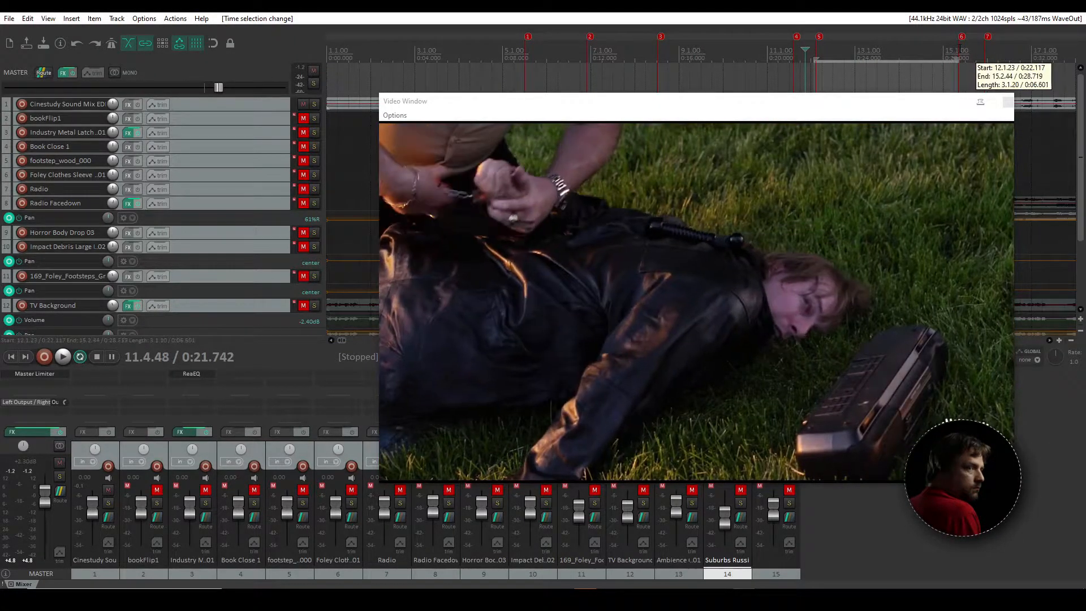
key(space)
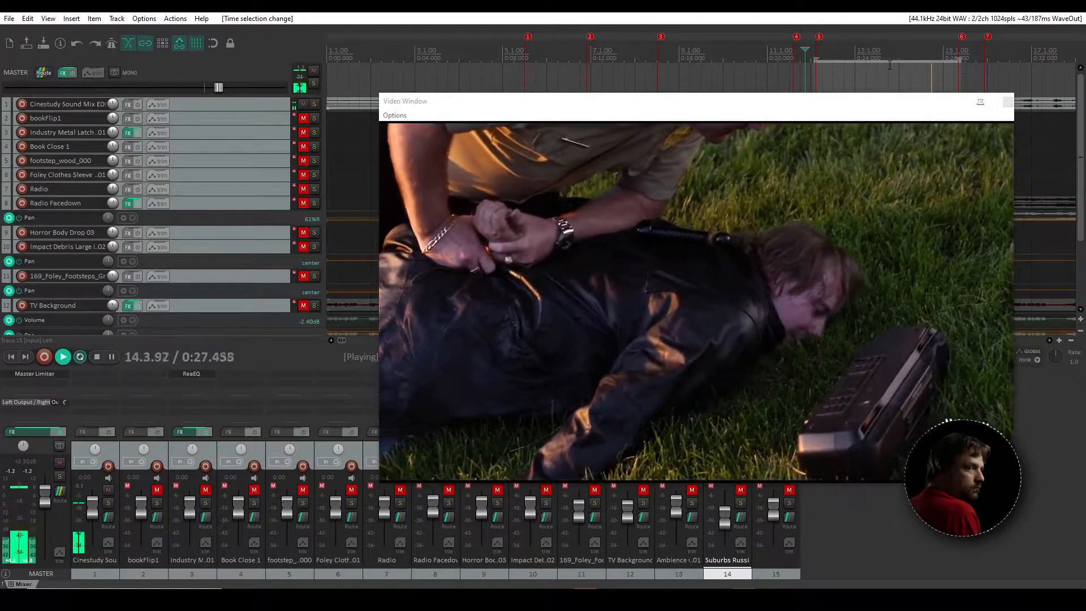
key(space)
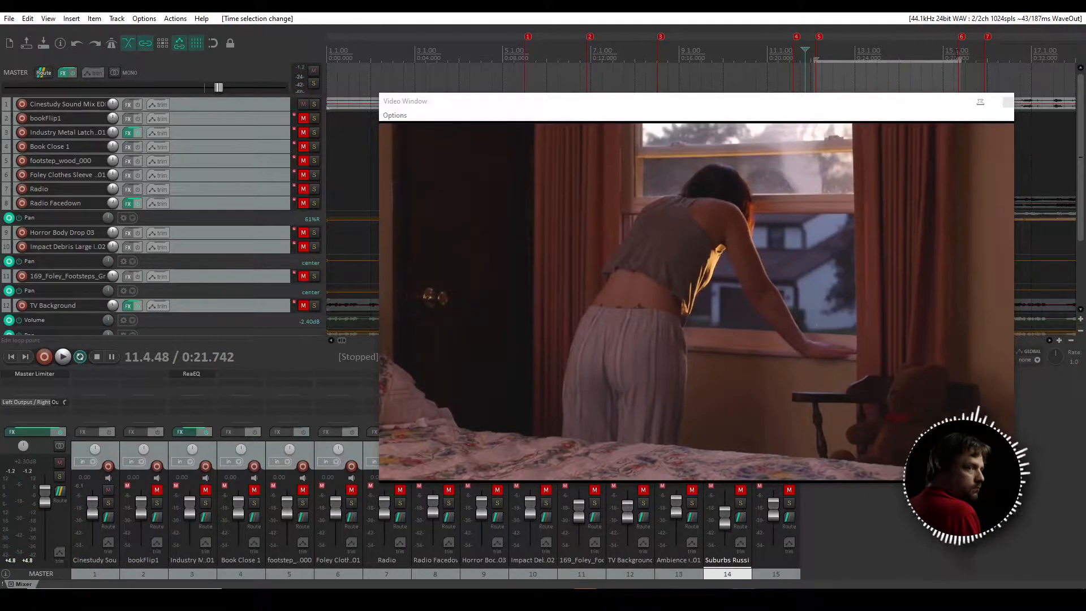
Step: Set the time selection between markers 6 and 7 and play it from just before marker 6
drag(959, 54, 978, 52)
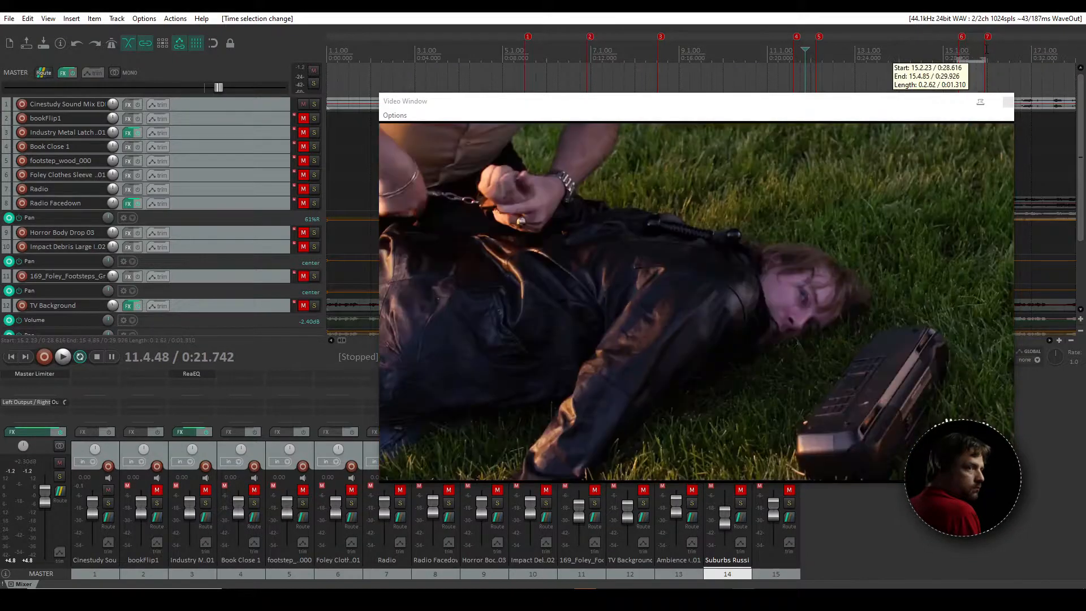
click(956, 48)
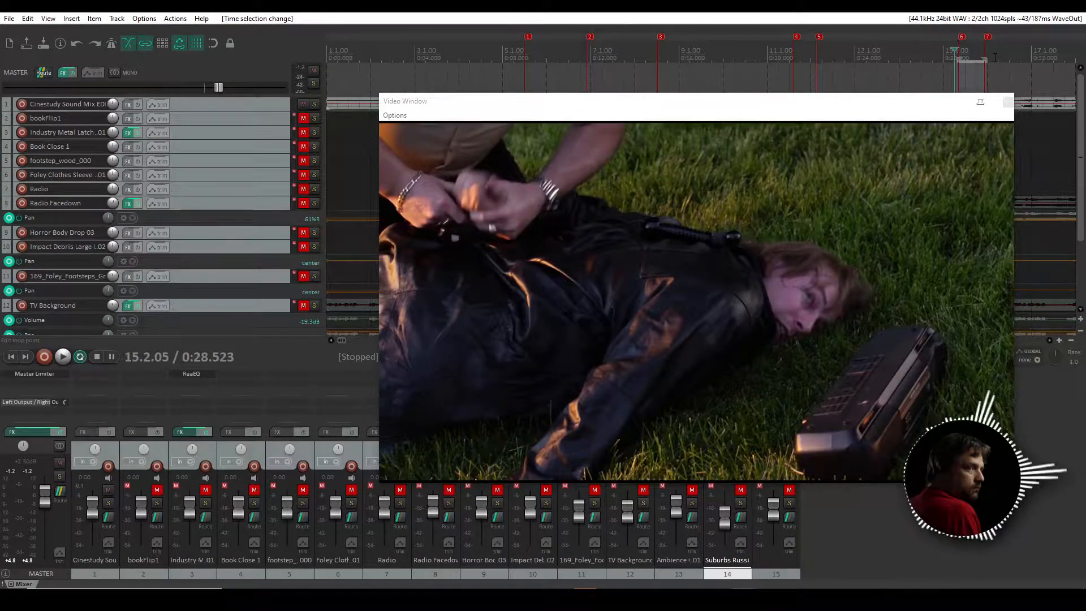
key(space)
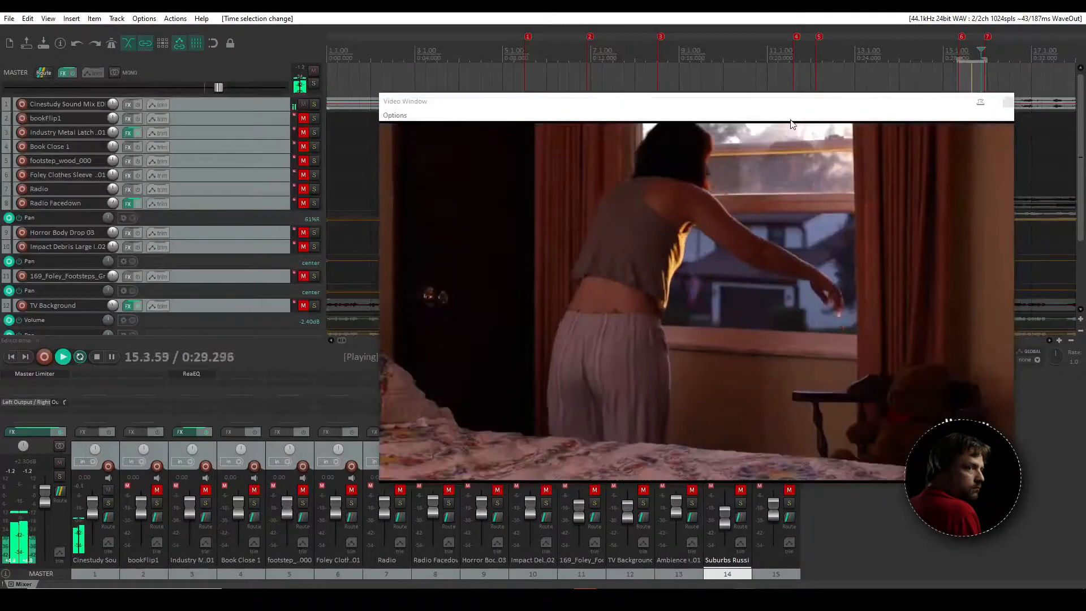
key(space)
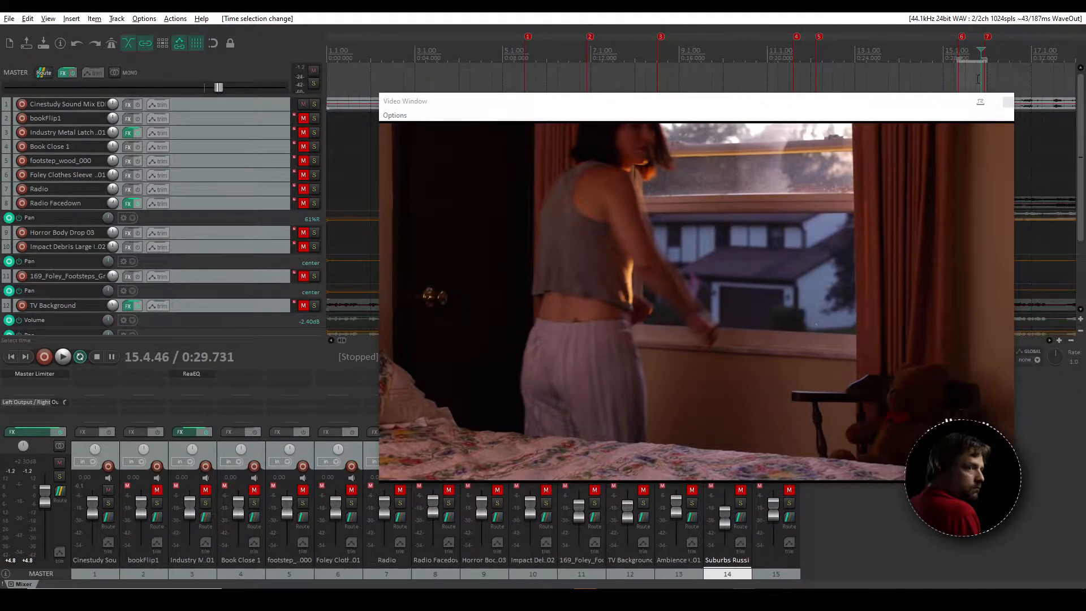
Step: Set the time selection from marker 7 to the end of the Cinestudy Sound Mix clip and play the final section
scroll(861, 65, right, 5)
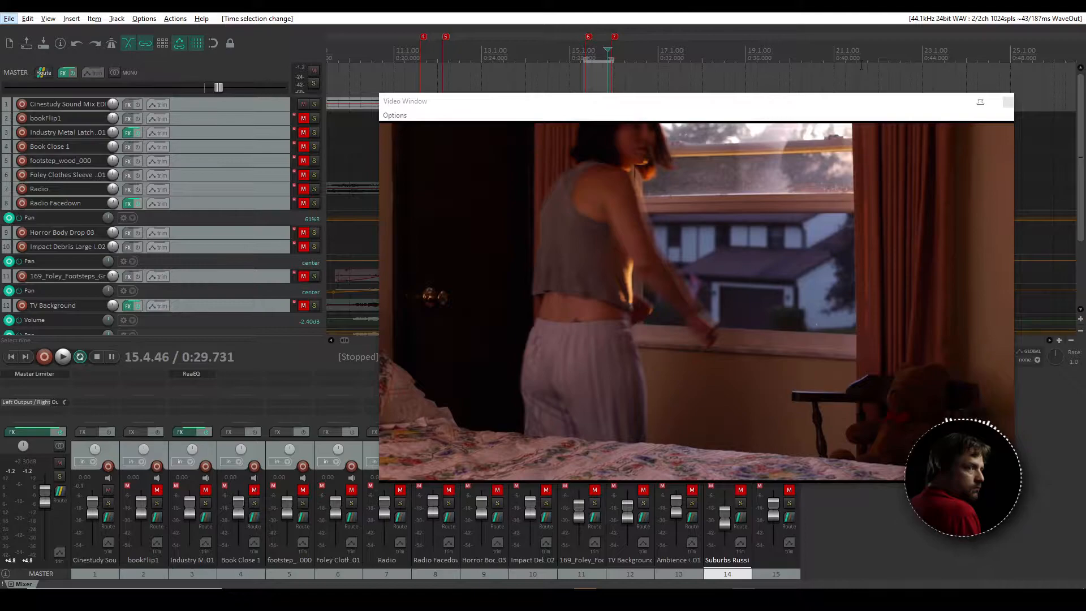
drag(841, 102, 836, 164)
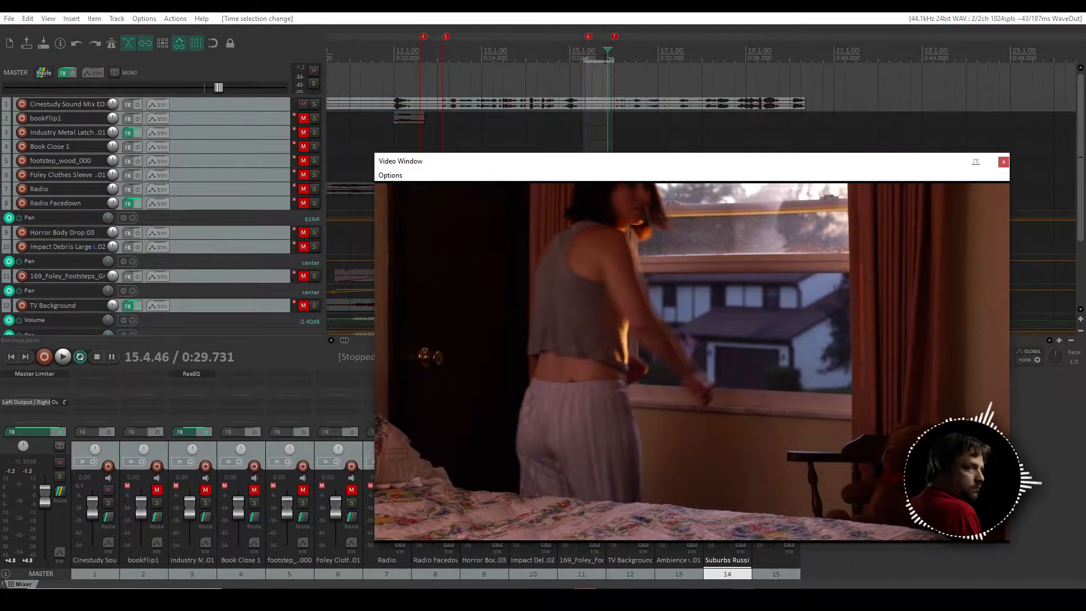
click(599, 52)
drag(610, 56, 807, 48)
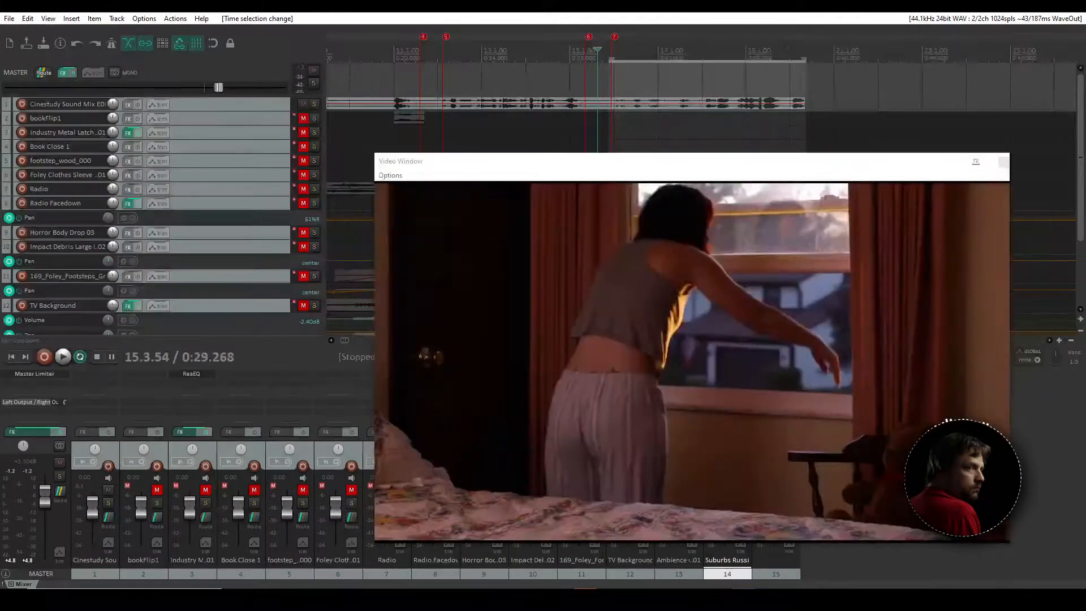
key(space)
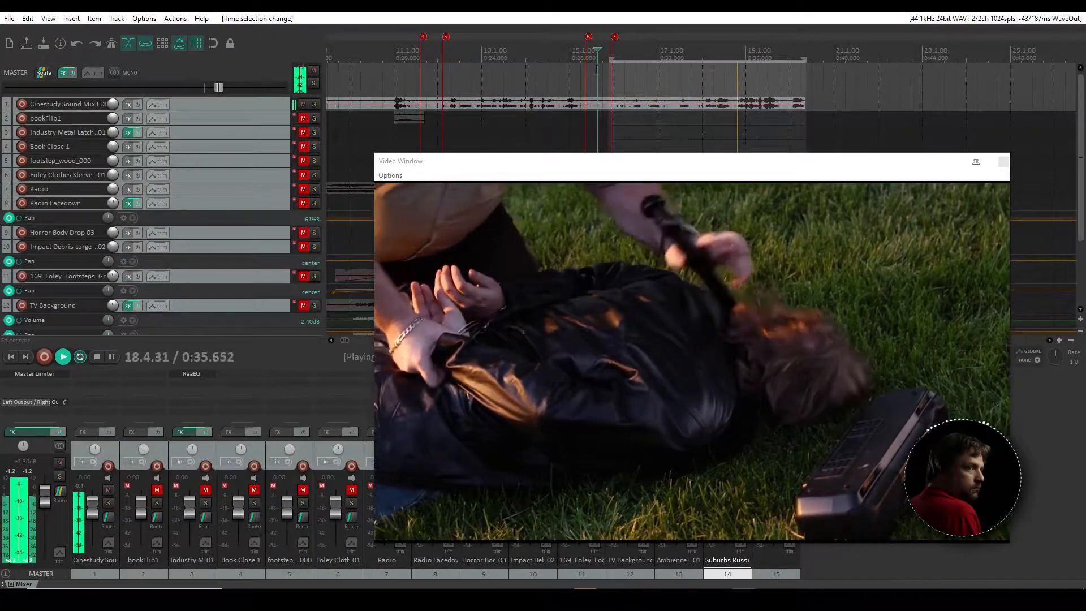
key(space)
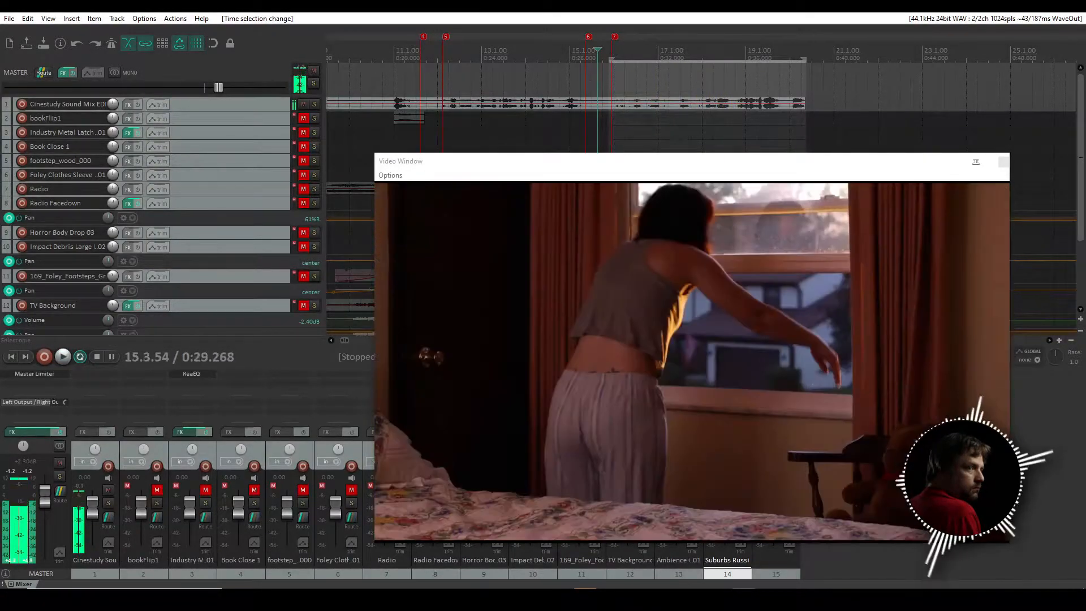
Step: Place the edit cursor at about 0:35.5 in the final section and replay the closing moments twice
click(727, 50)
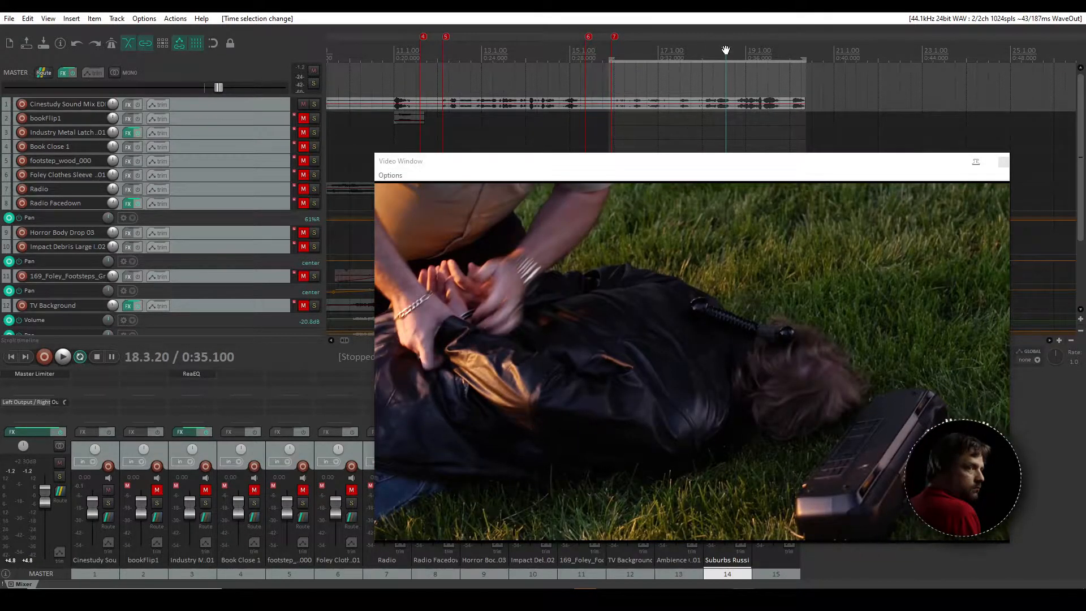
drag(725, 49, 736, 50)
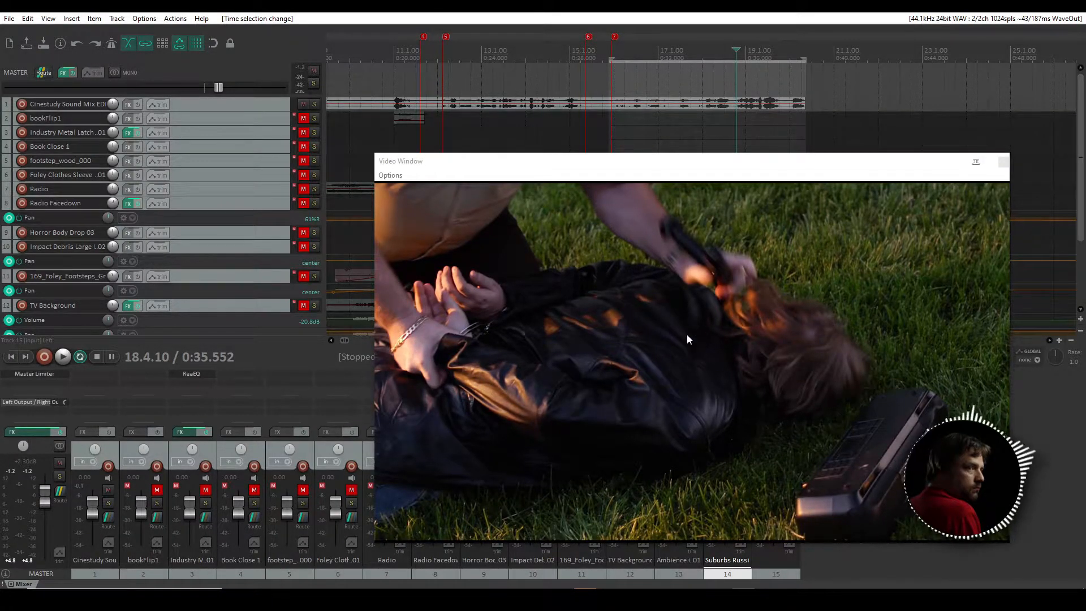
key(space)
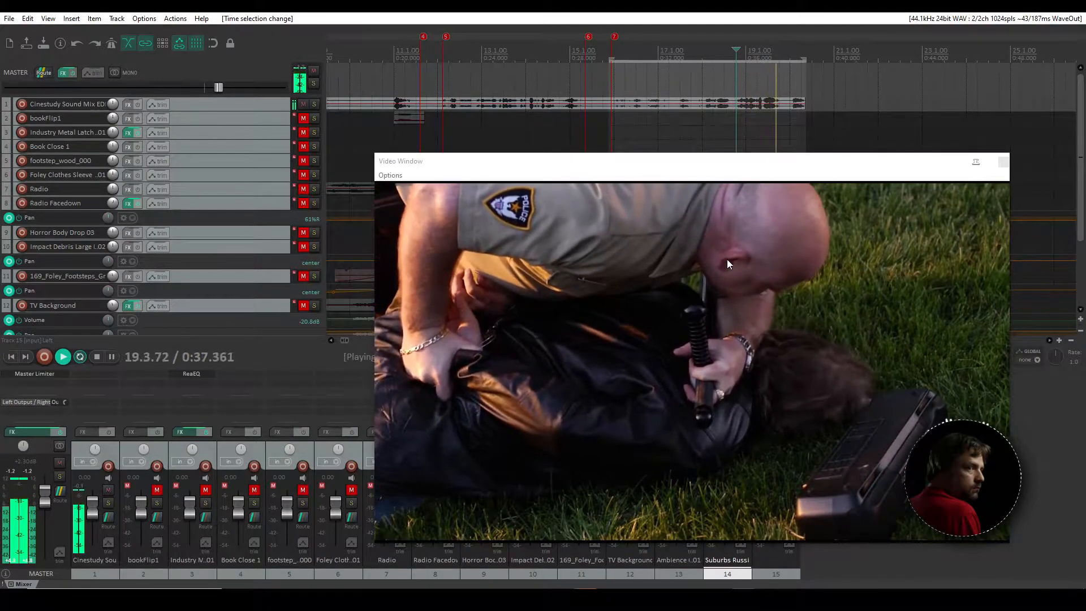
key(space)
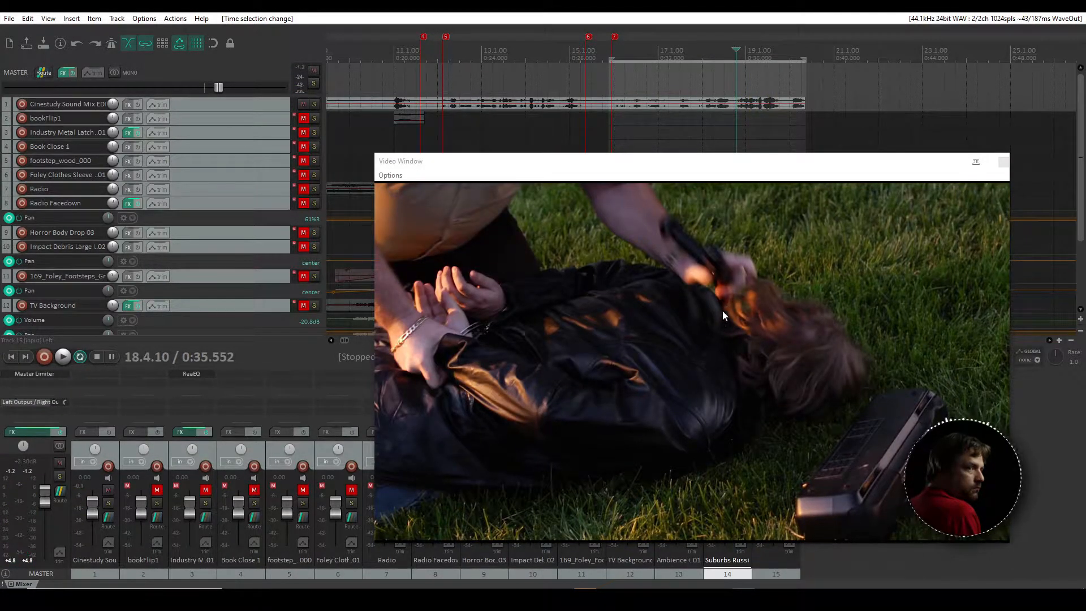
key(space)
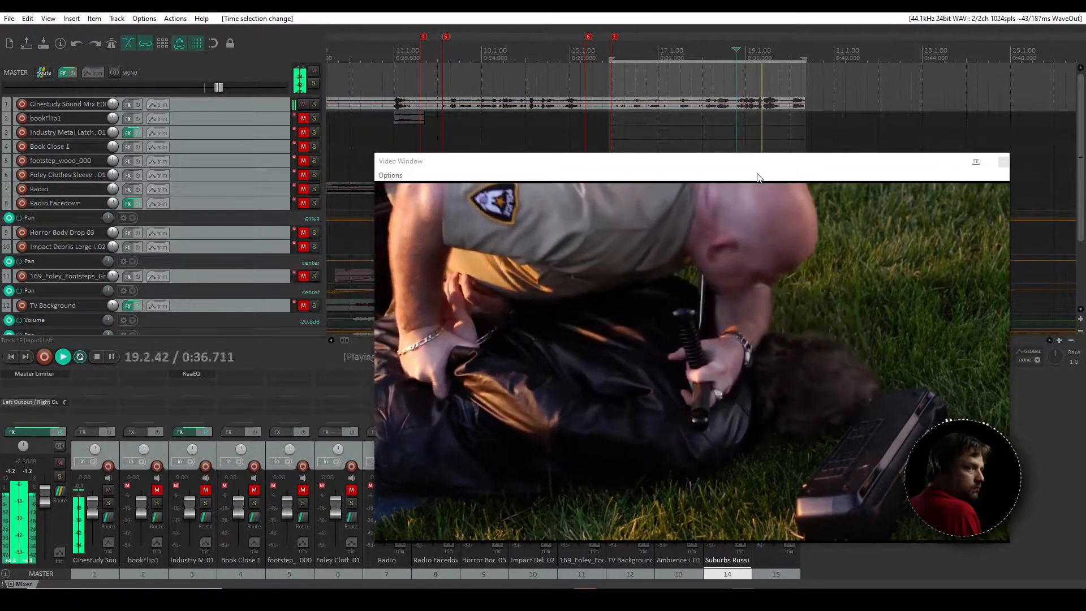
key(space)
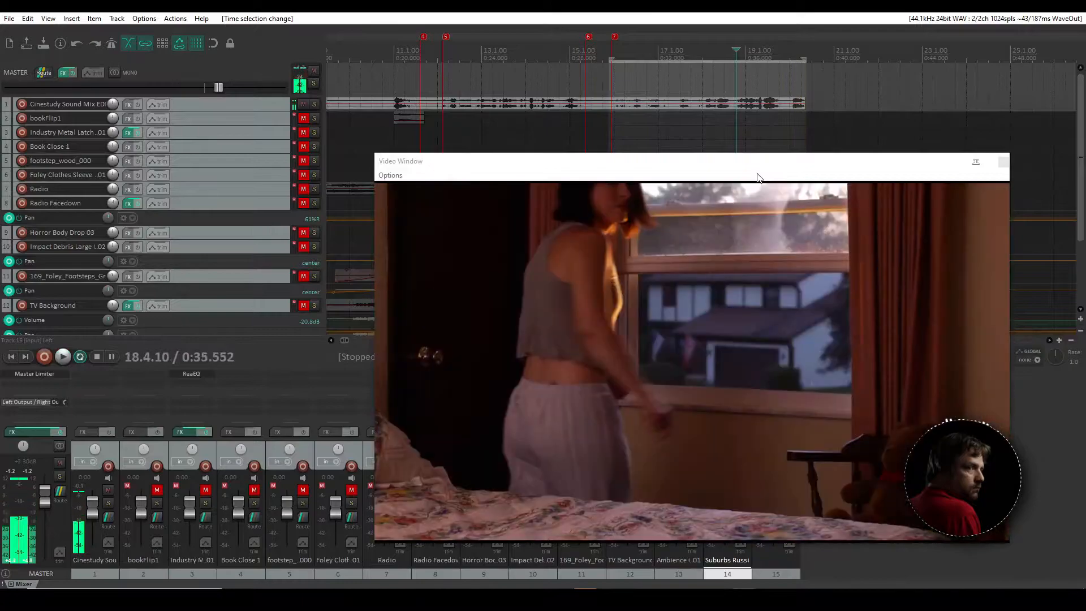
Step: Return the edit cursor to the project start and select the bookFlip1 track
click(827, 104)
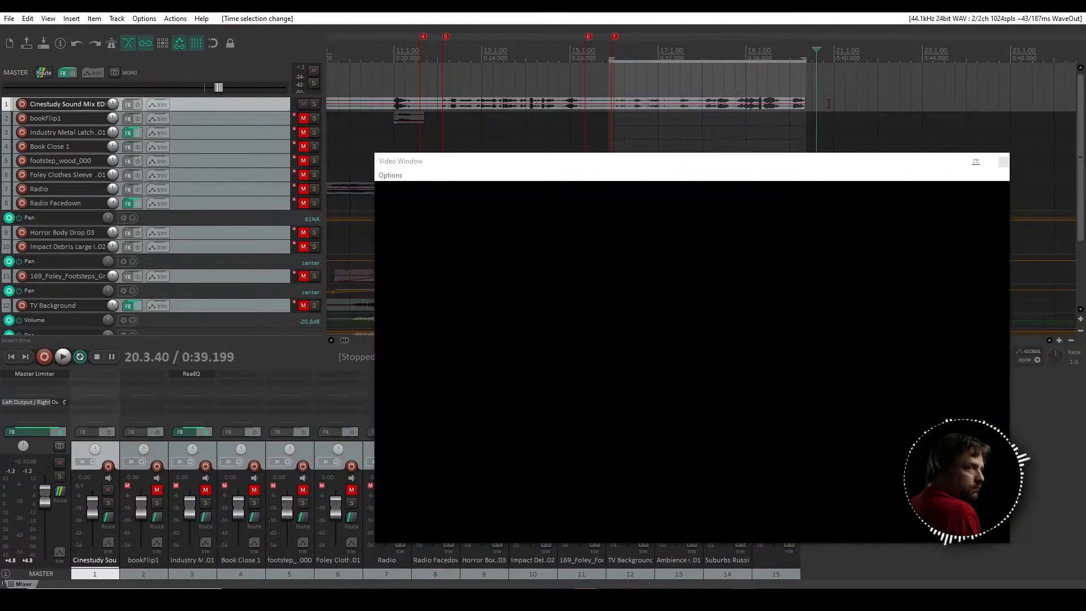
key(Home)
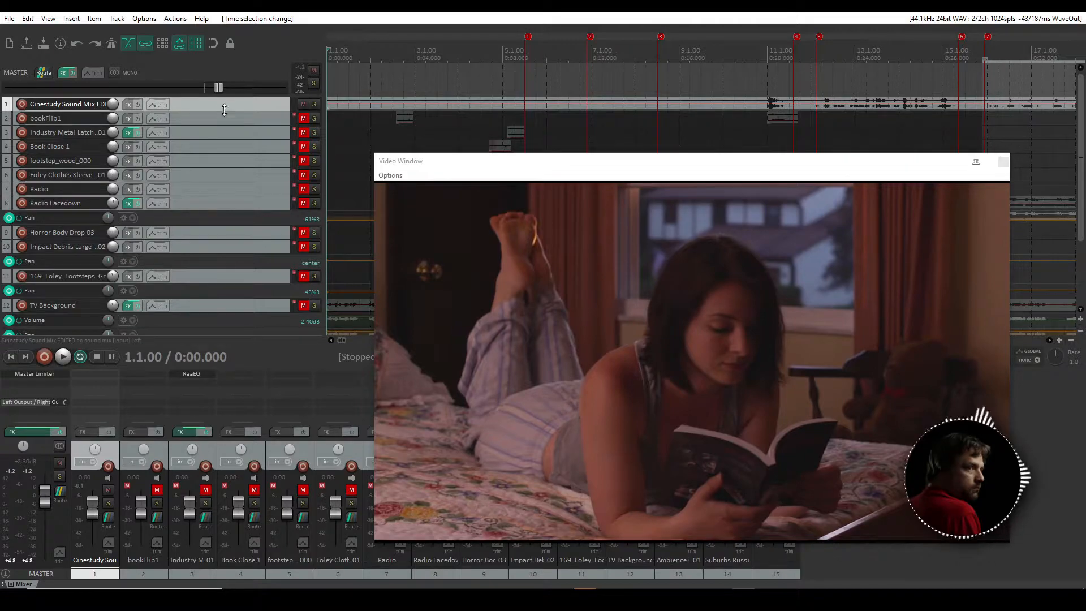
click(245, 121)
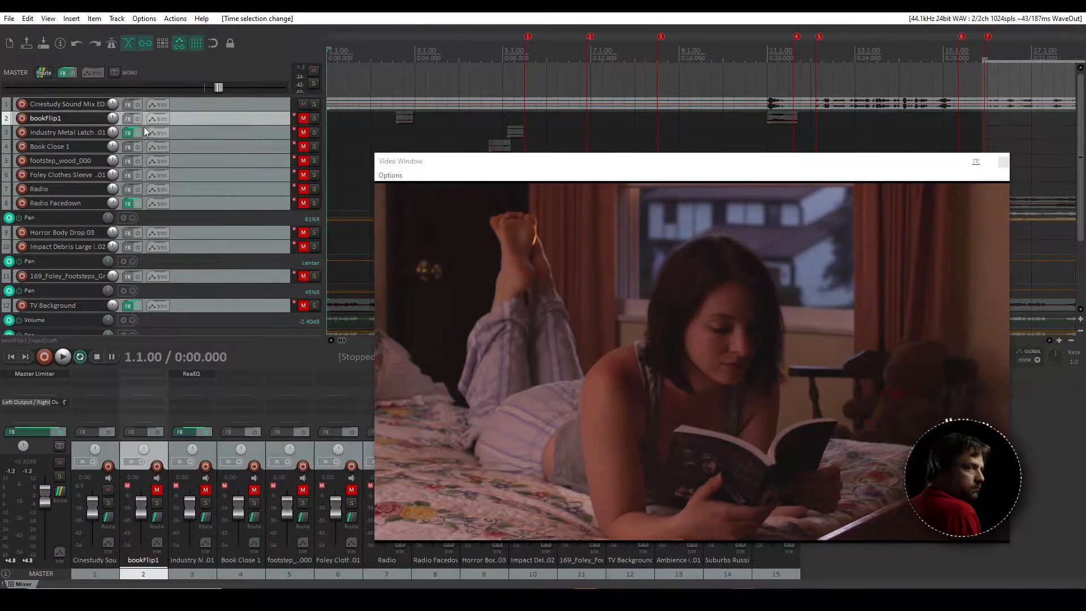
Step: Unmute the bookFlip1, Industry Metal Latch and Book Close 1 tracks
click(304, 117)
click(198, 132)
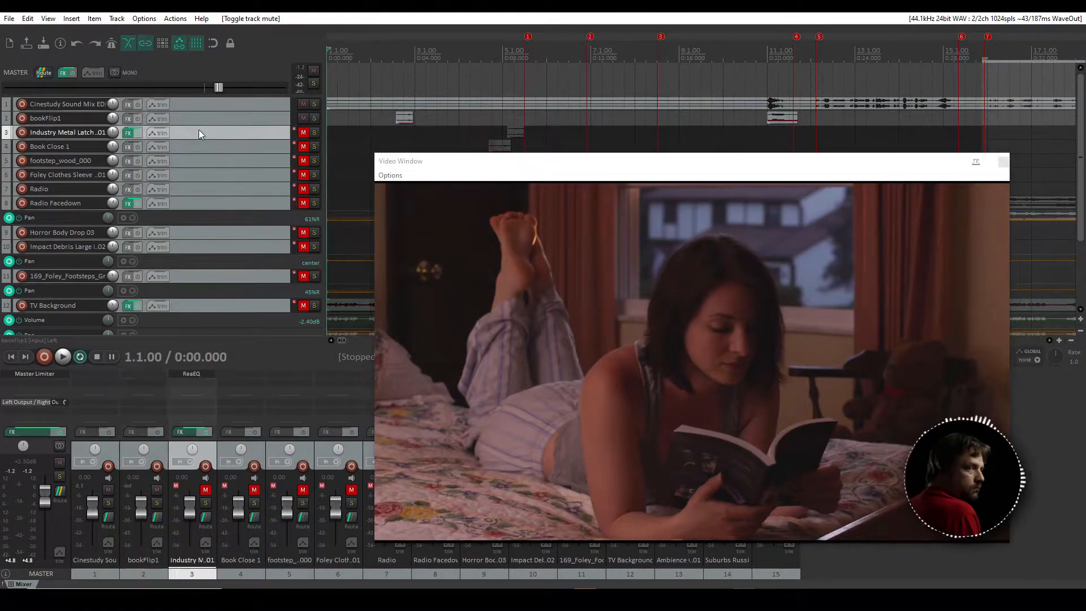
click(302, 133)
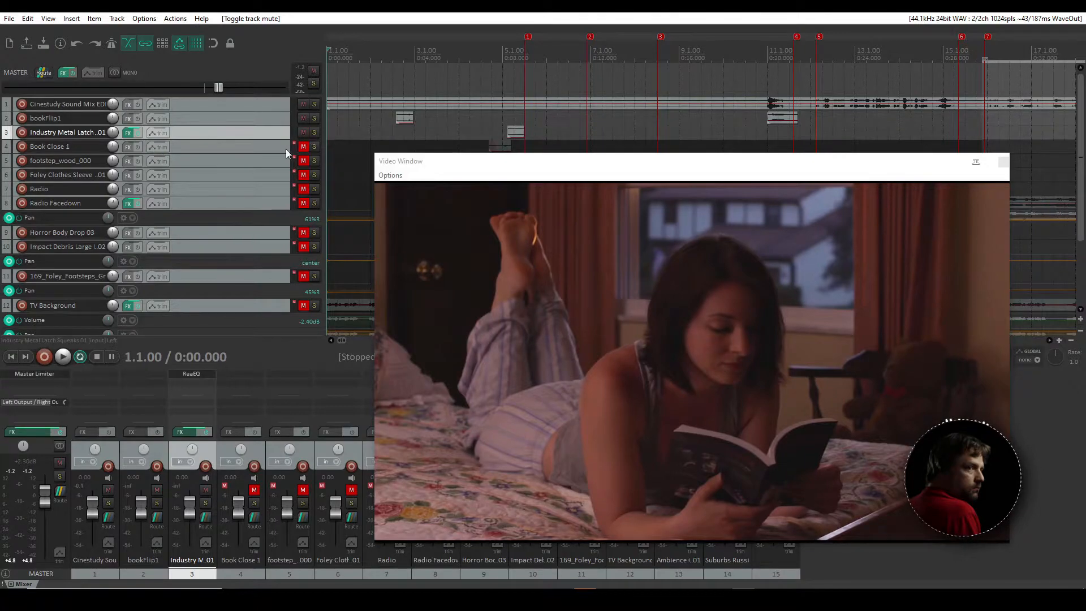
click(303, 147)
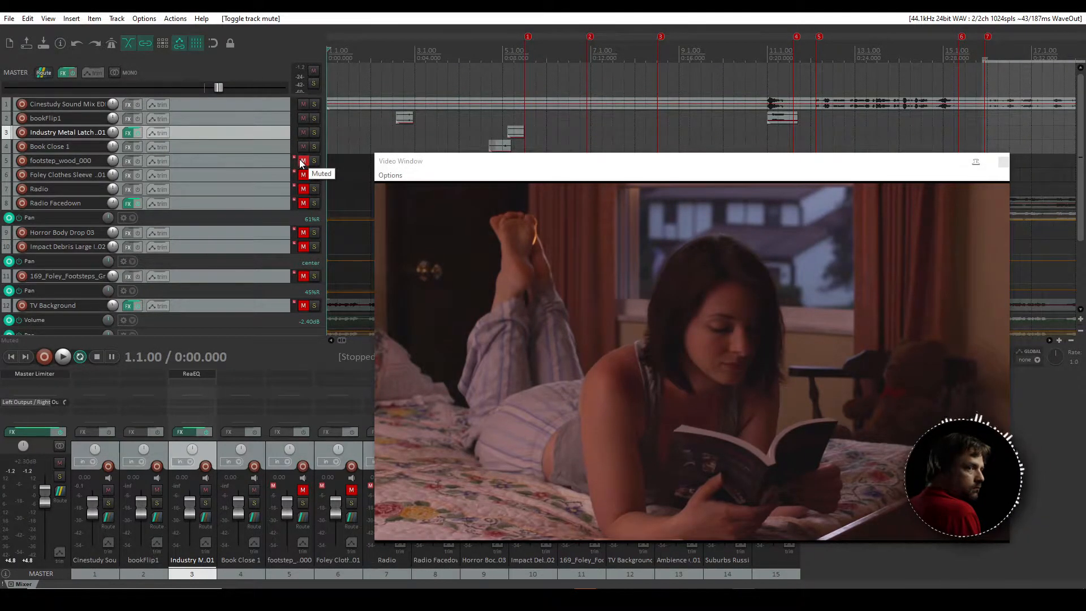
Step: Set the time selection from the project start to marker 1 and play it with the unmuted book and latch sounds
mouse_move(504, 162)
mouse_down()
mouse_move(509, 202)
mouse_move(504, 168)
mouse_up()
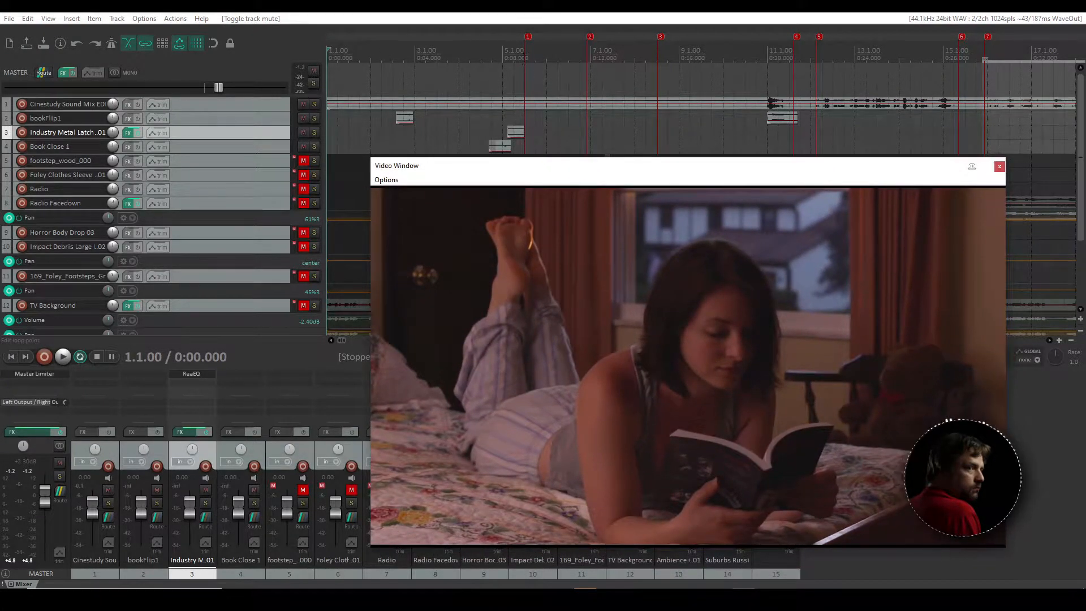
drag(525, 56, 327, 56)
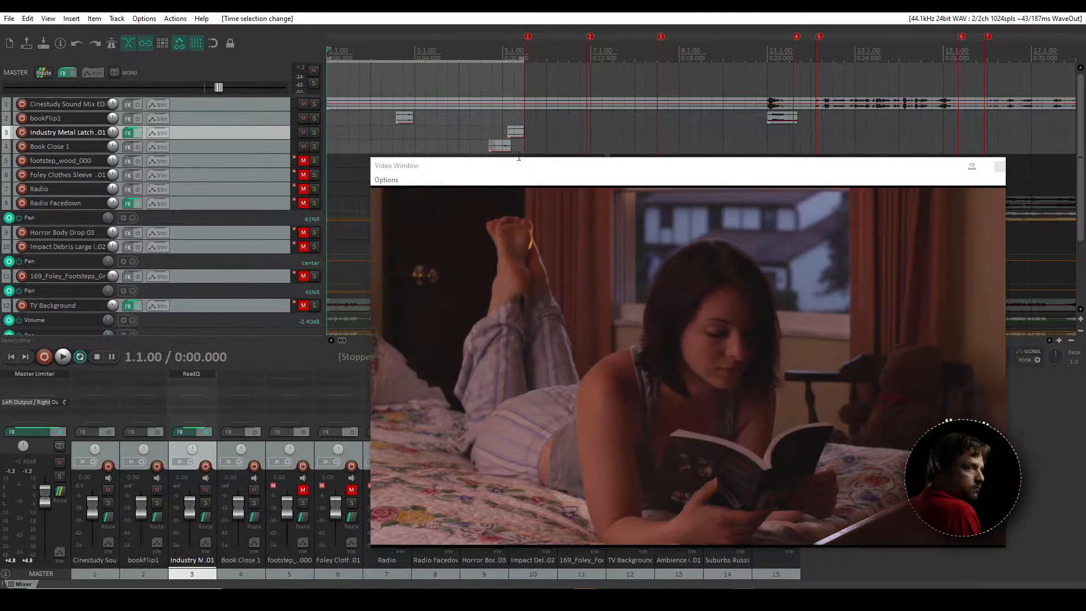
key(space)
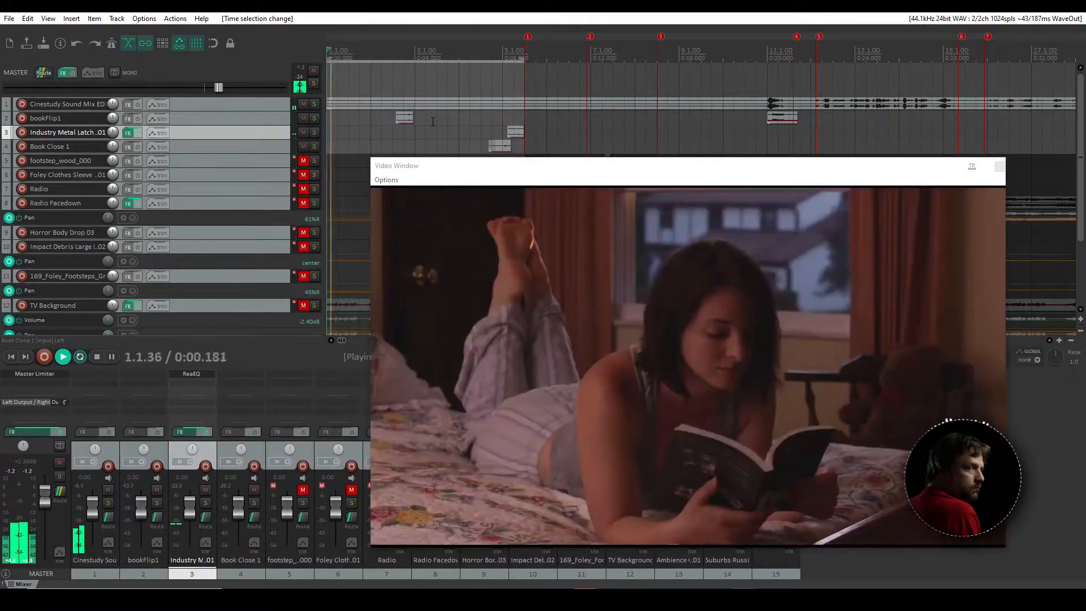
key(space)
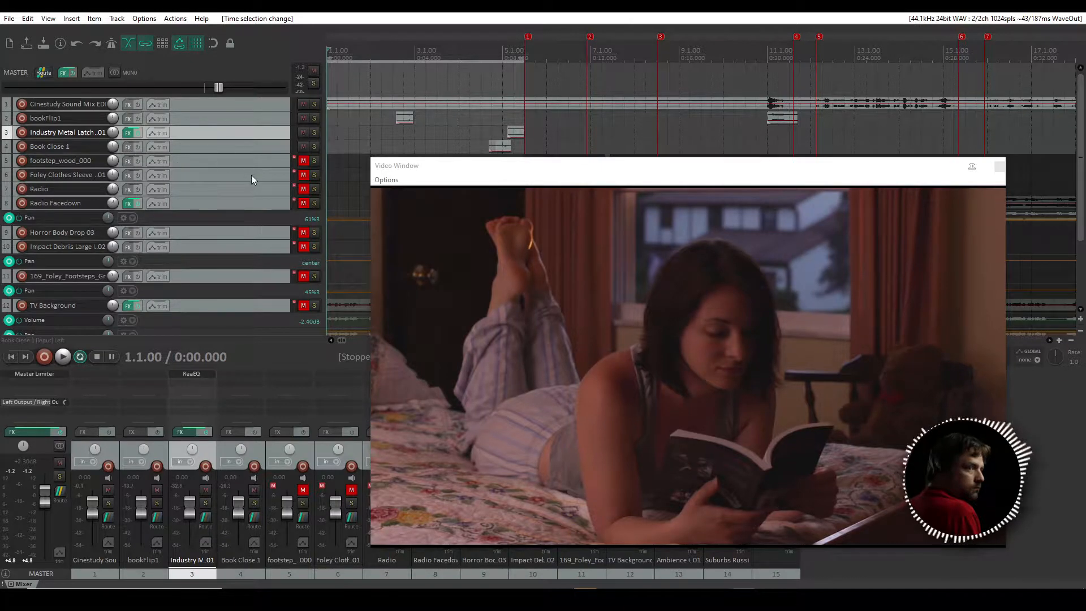
Step: Set the time selection between markers 2 and 3 and unmute the footstep_wood_000 track
click(235, 163)
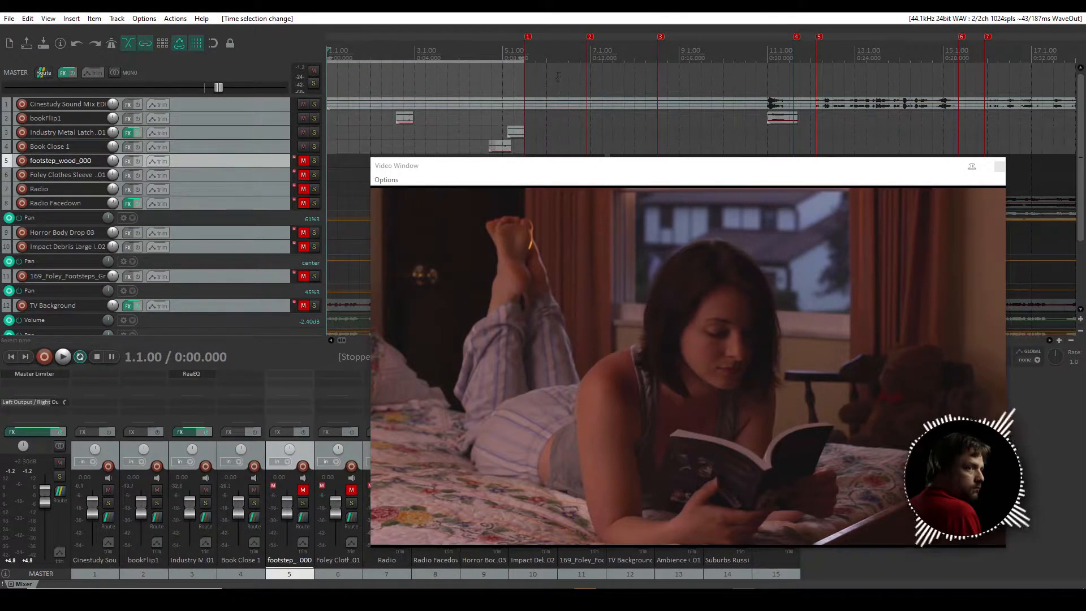
drag(586, 60, 659, 60)
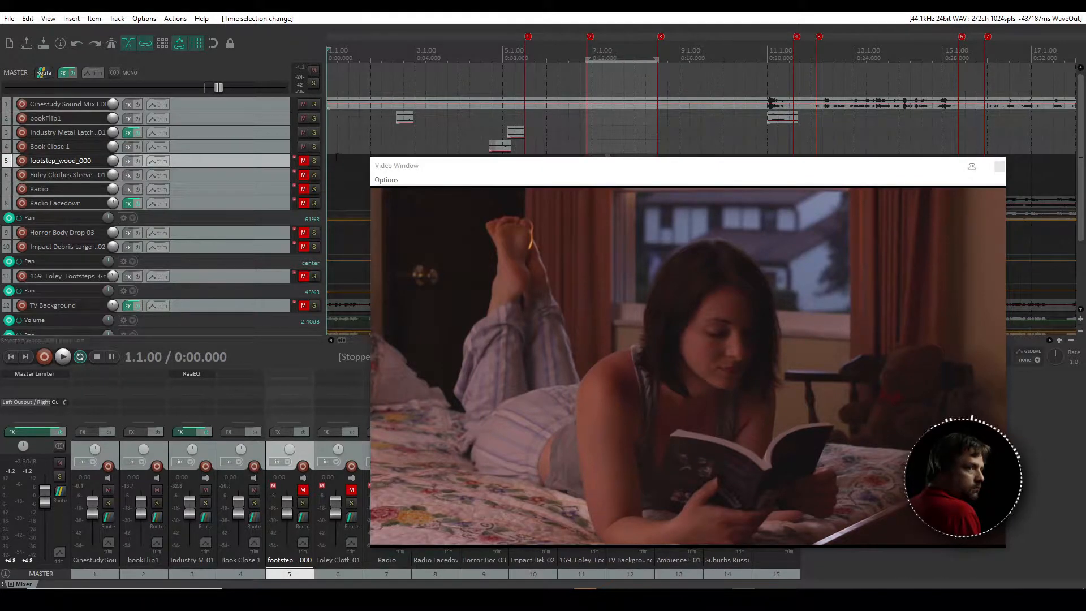
click(305, 161)
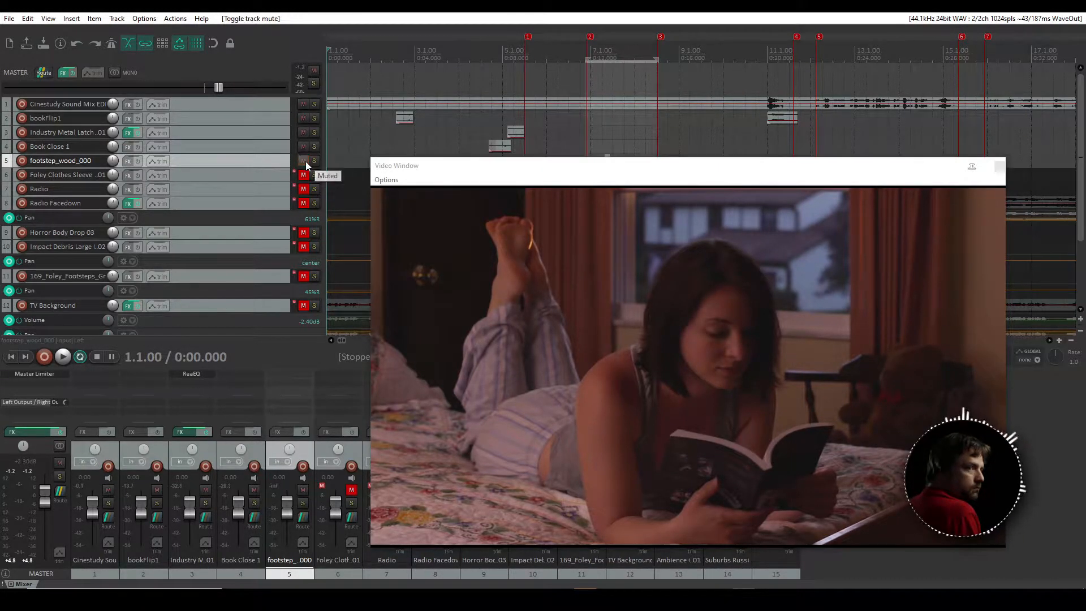
Step: Place the edit cursor just before marker 2, at about 0:11.5, and play the footstep section
key(space)
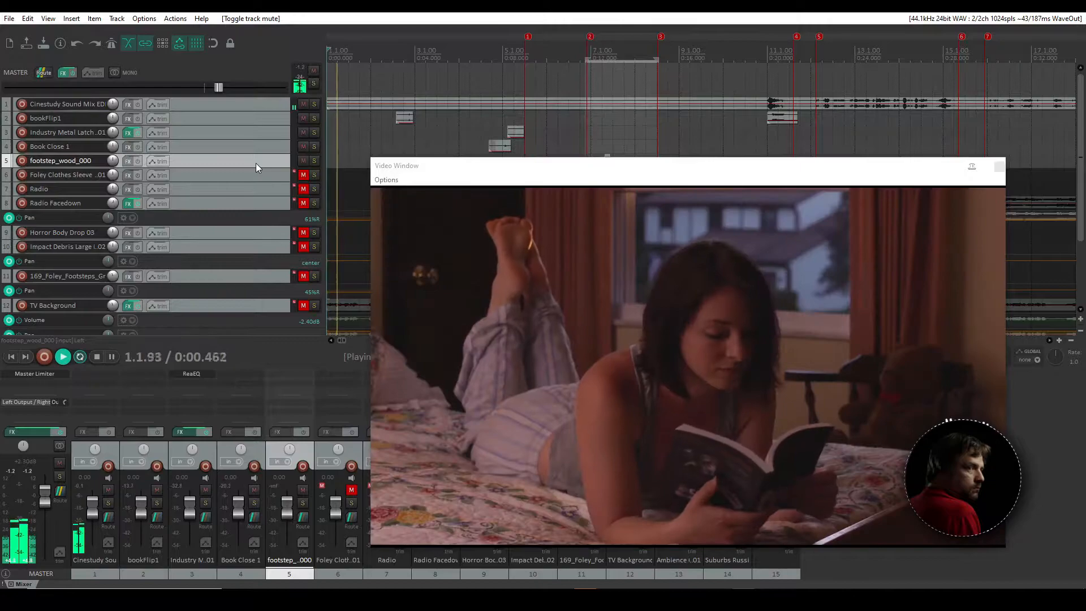
key(space)
click(584, 52)
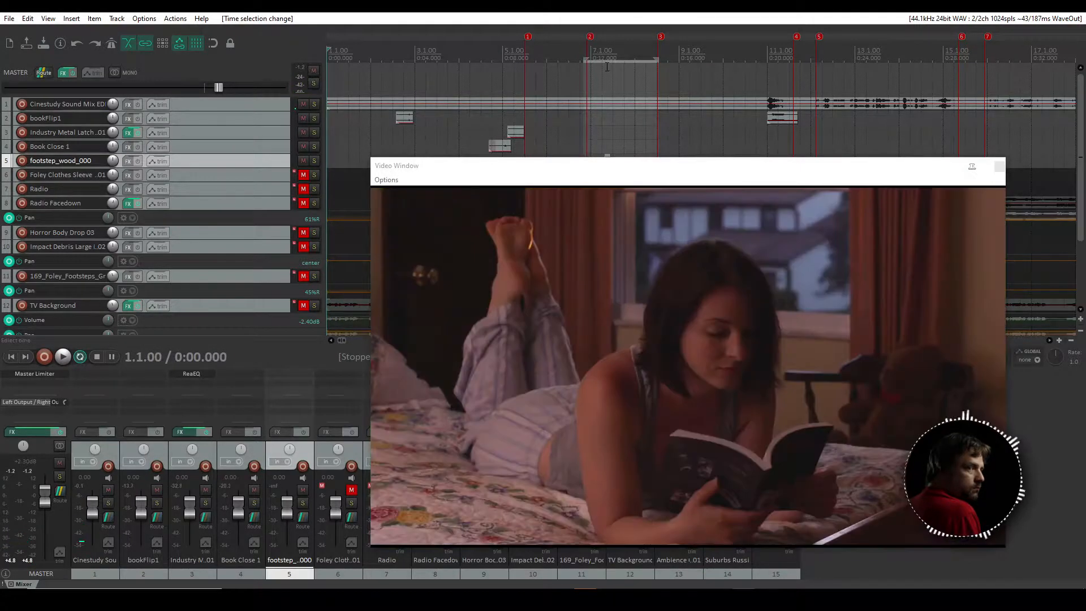
drag(583, 60, 587, 59)
click(574, 48)
click(580, 48)
key(space)
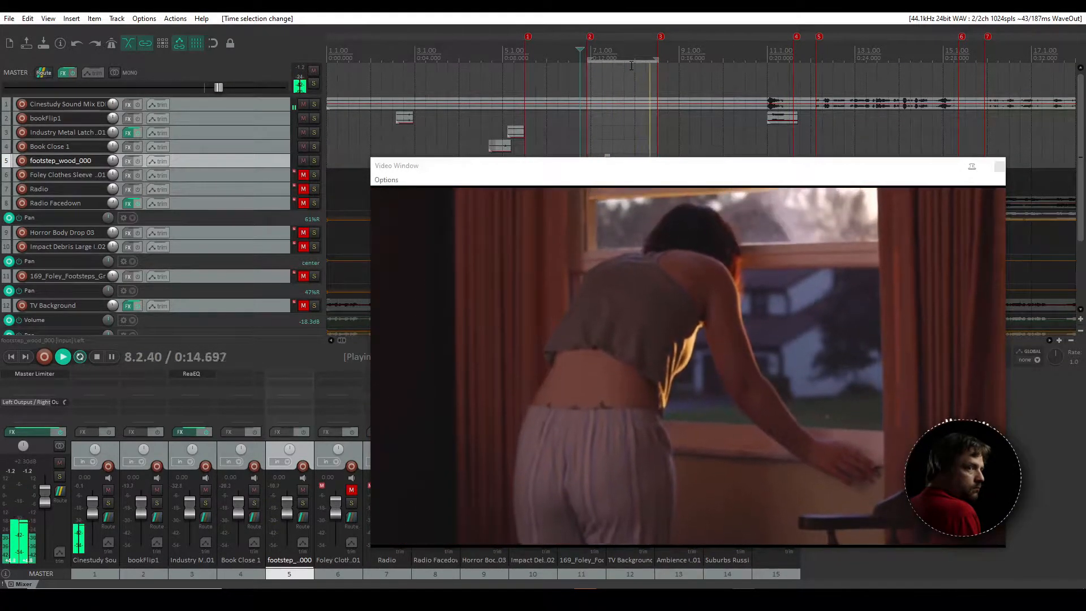
key(space)
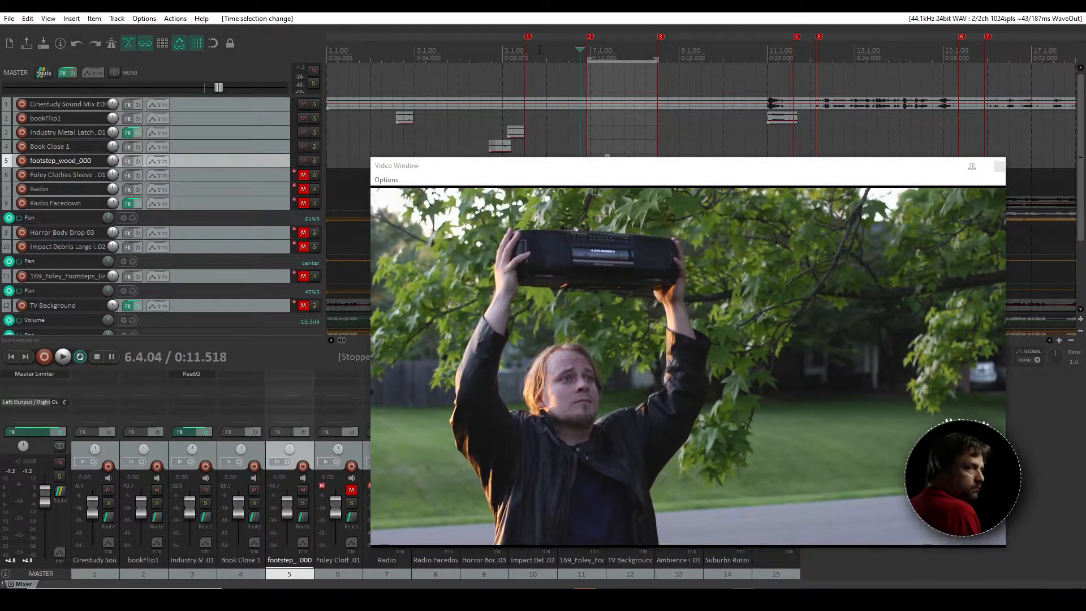
Step: Set the time selection over the last moments before marker 1 and unmute the Foley Clothes Sleeve track
click(205, 175)
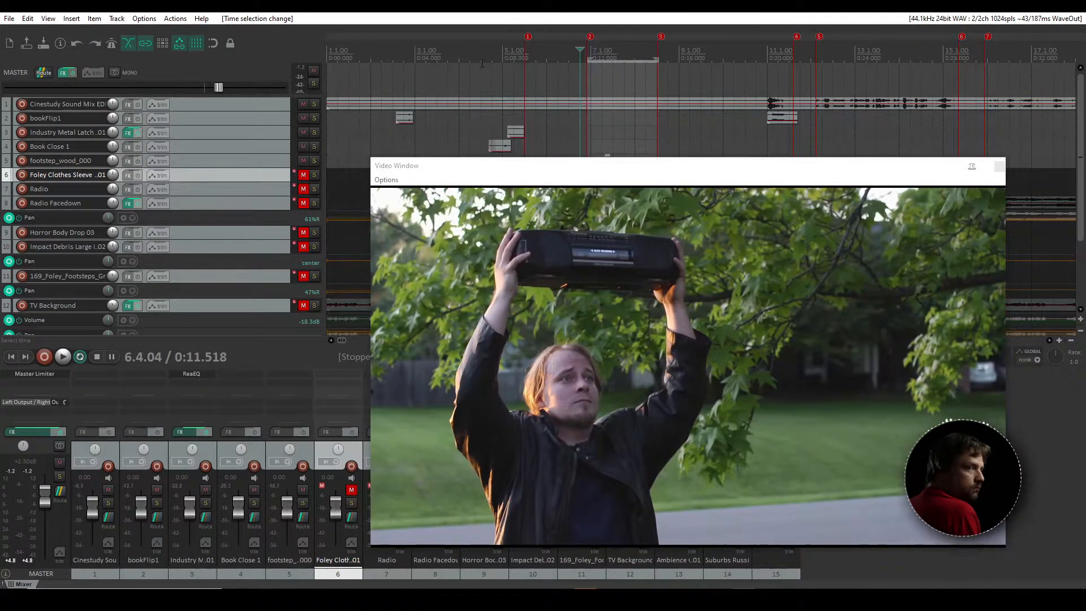
drag(468, 55, 521, 70)
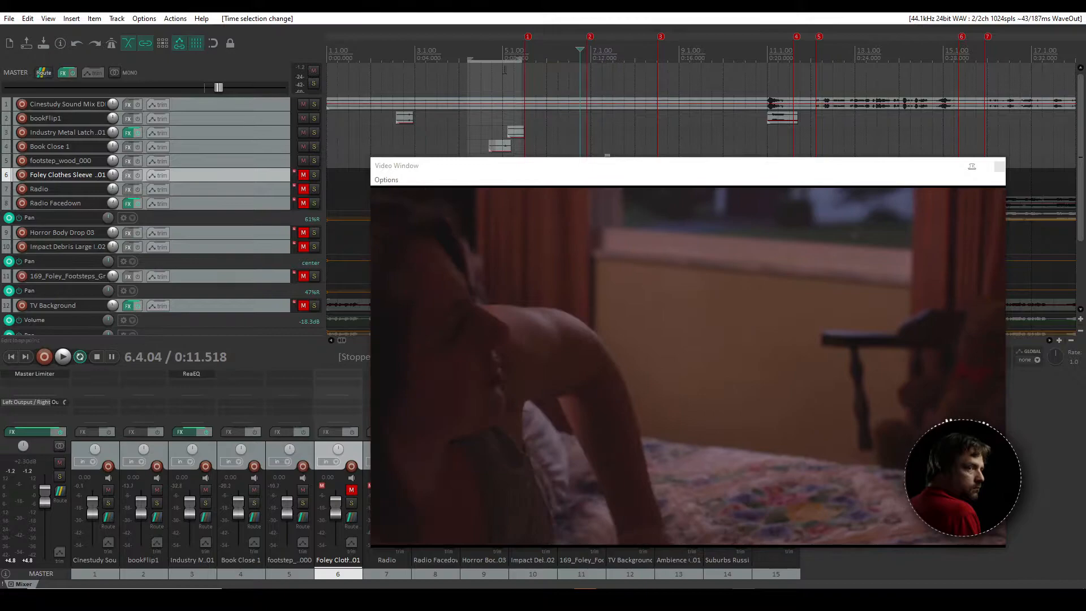
click(302, 174)
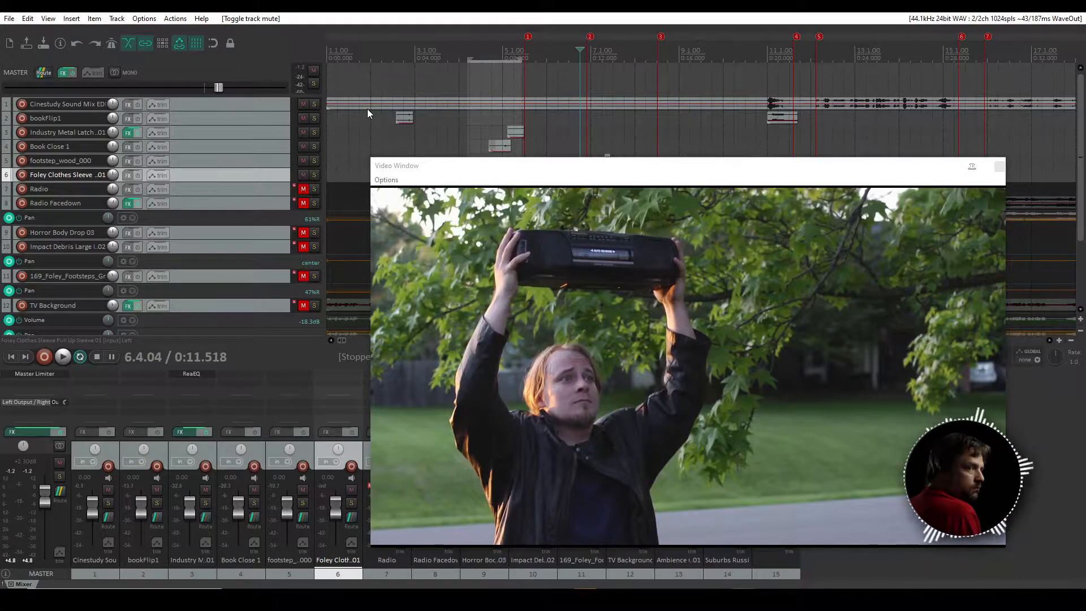
Step: Place the edit cursor at about 0:06.3 and play the clothes sleeve section before marker 1
key(space)
key(space)
click(465, 52)
key(space)
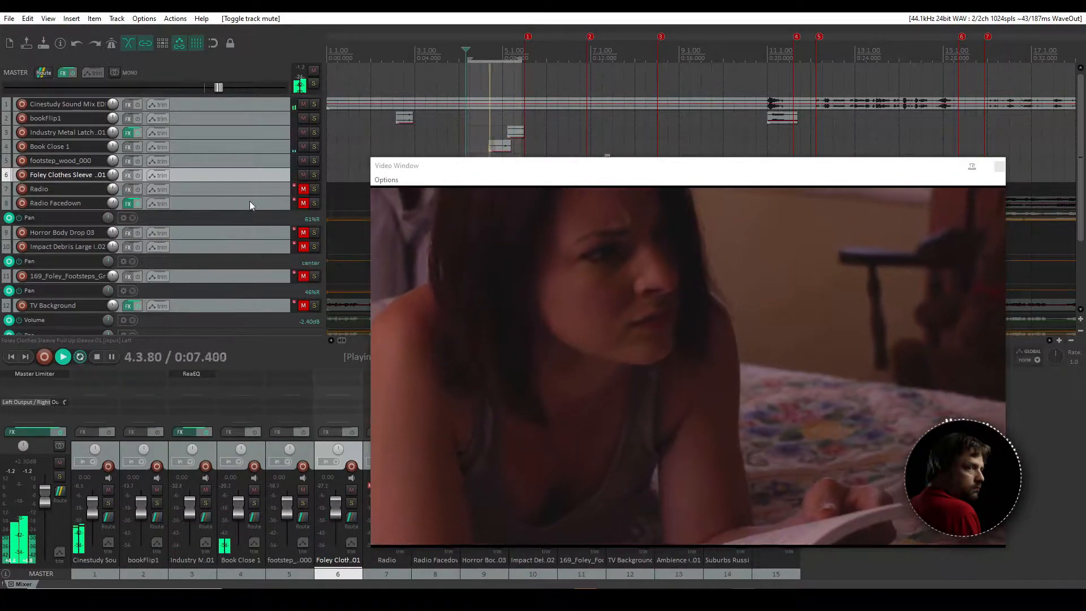
key(space)
Step: Move the Video Window down to uncover the Radio clip and unmute the Radio track
drag(555, 181, 550, 245)
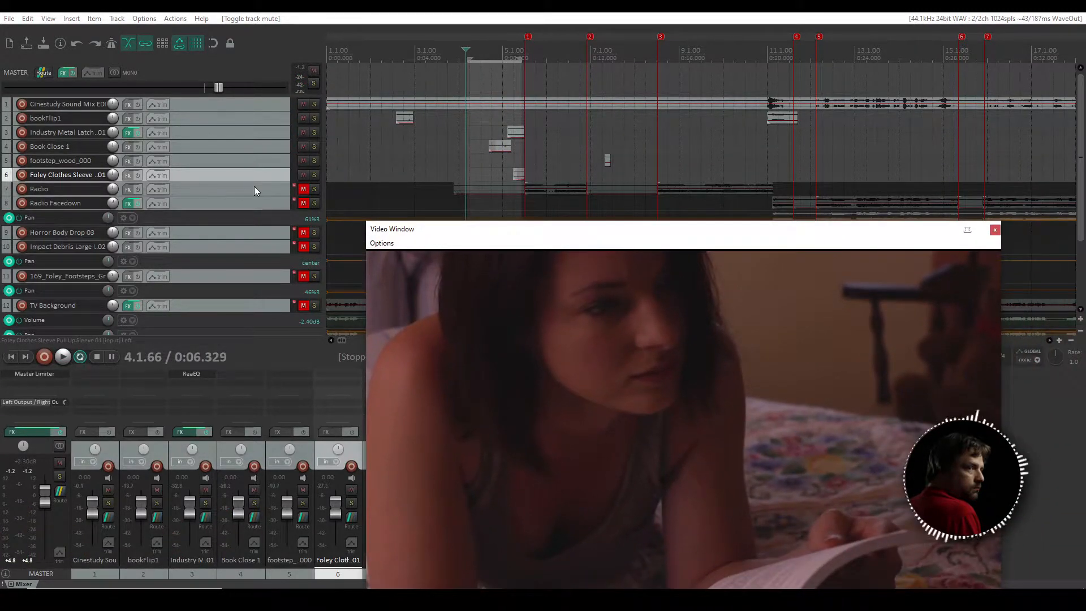
click(274, 188)
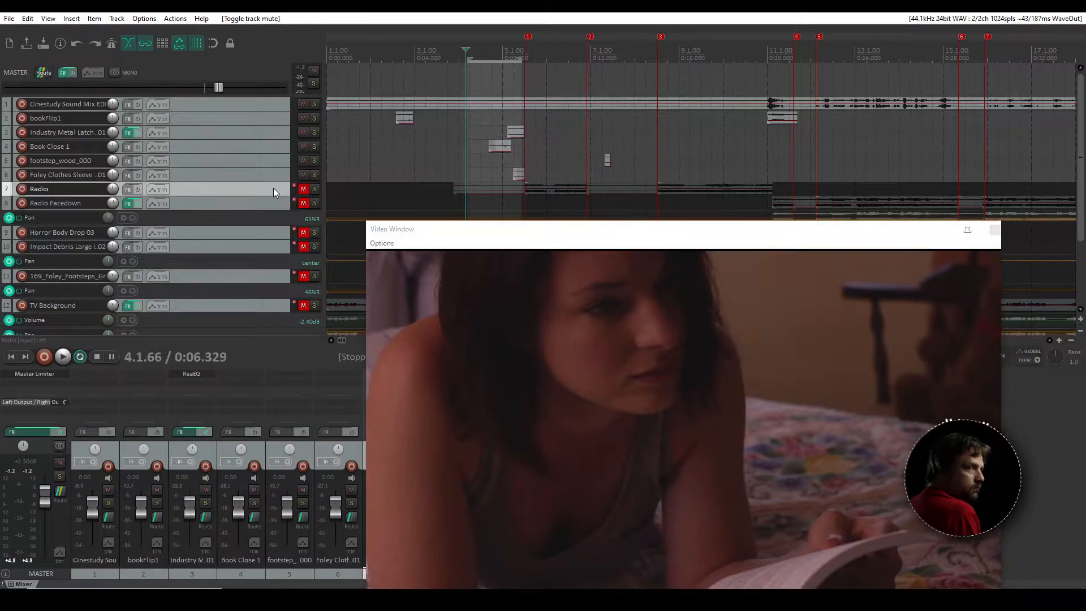
click(302, 189)
drag(443, 234, 434, 213)
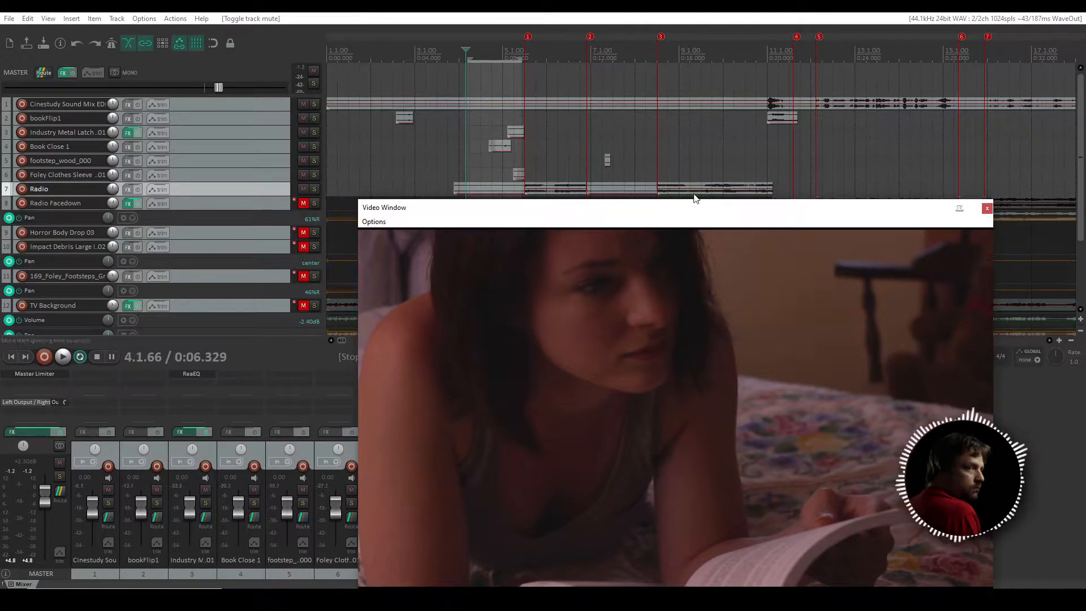
Step: Set the time selection over the first Radio clip and play it from about 0:05.5
click(447, 53)
drag(452, 54, 778, 71)
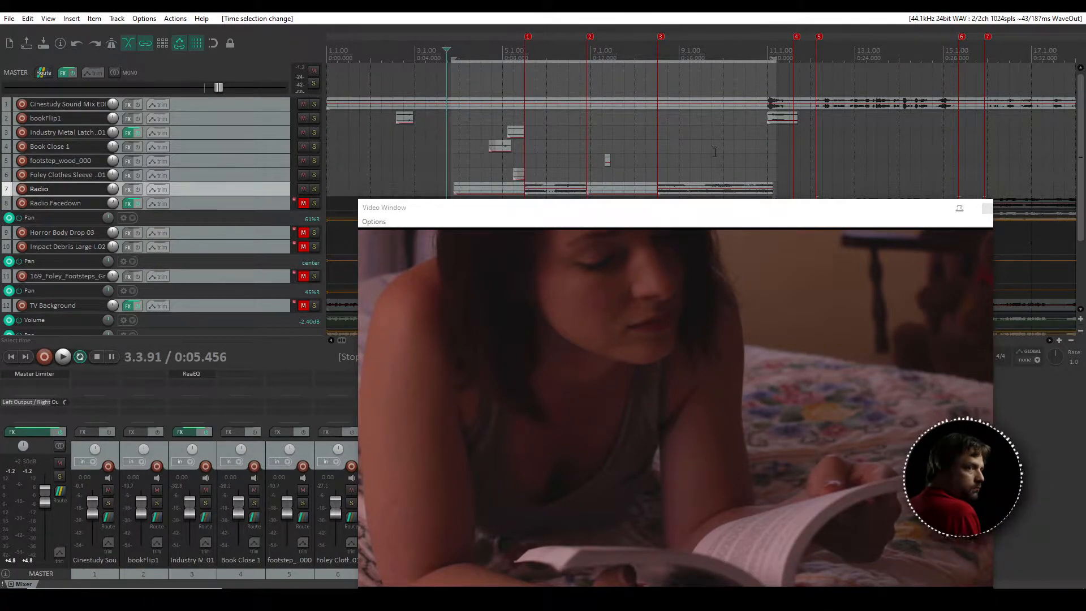
key(space)
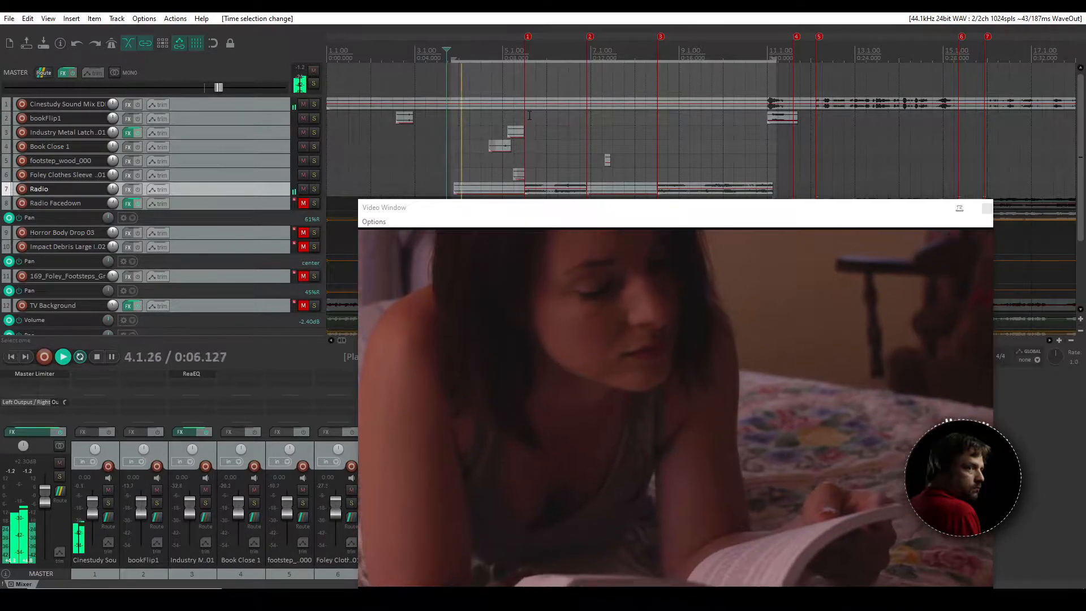
key(space)
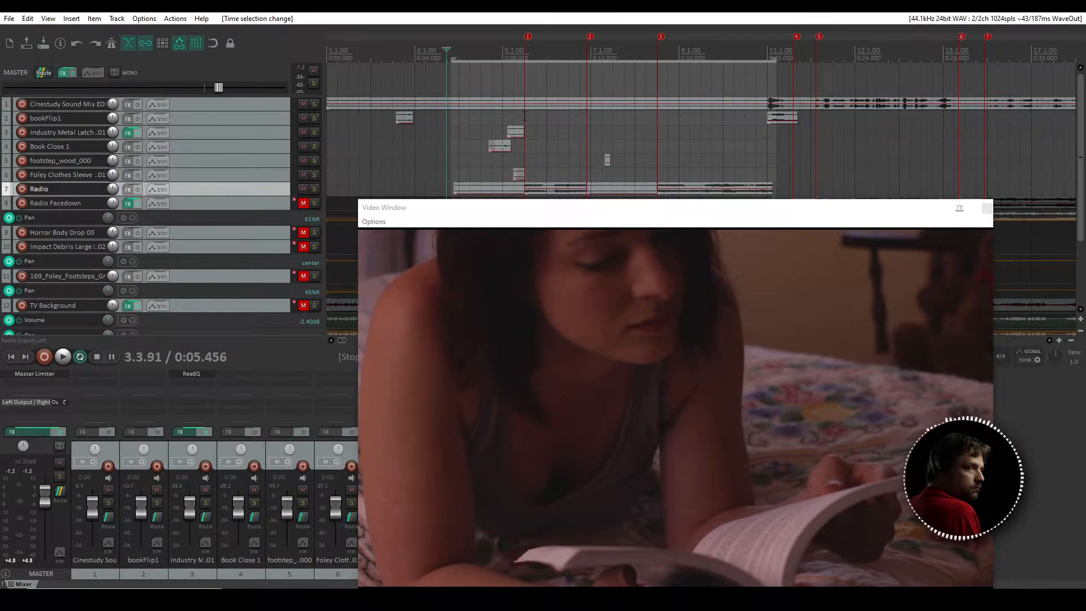
key(space)
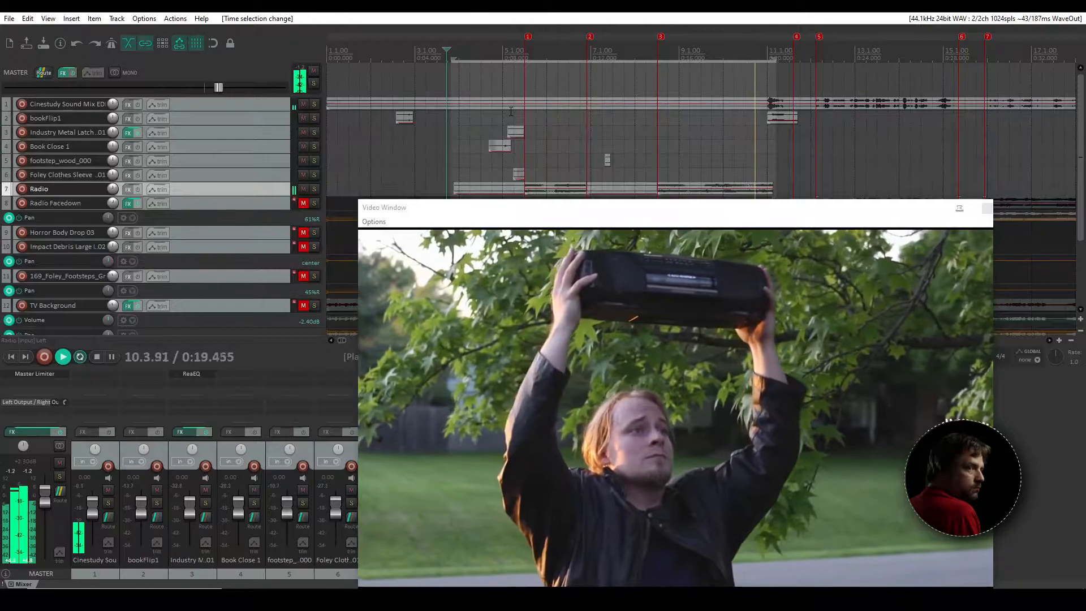
key(space)
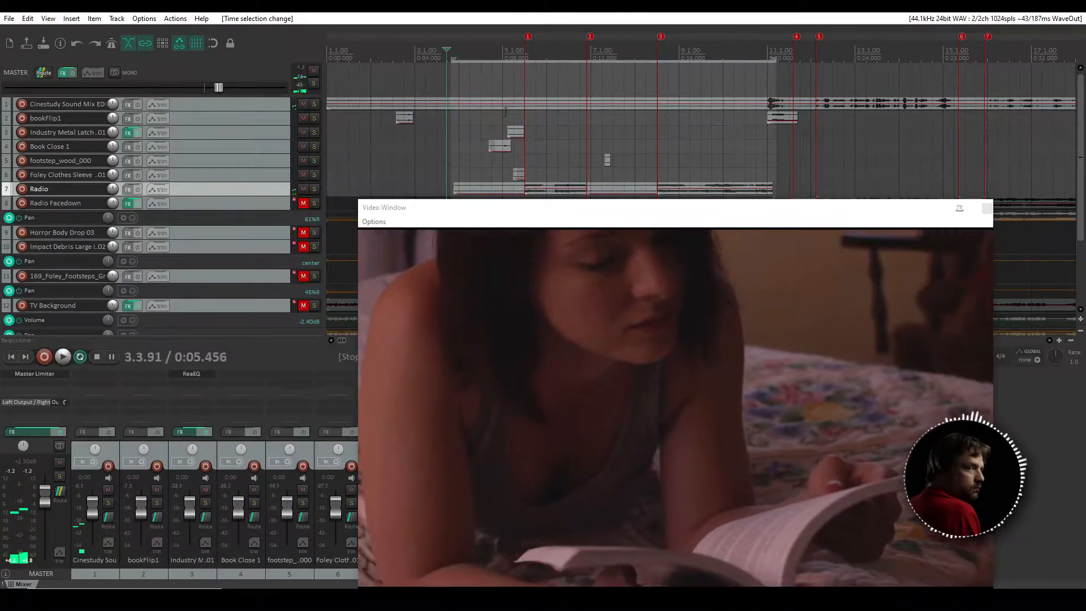
Step: Unmute the Radio Facedown track, set the time selection over most of its clip and play from about 0:19.35
drag(1080, 156, 1080, 190)
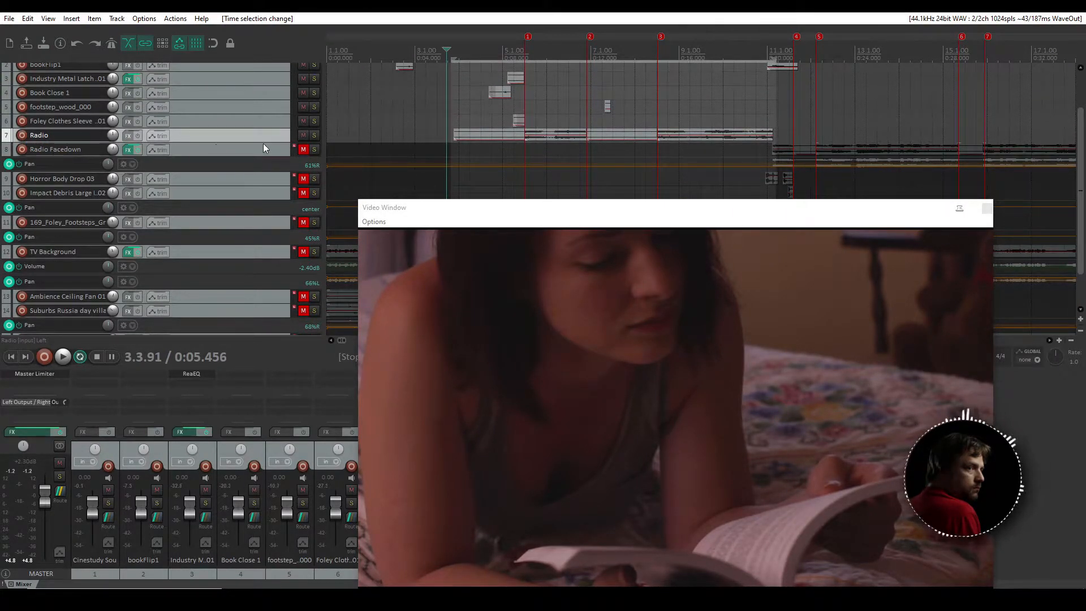
click(303, 149)
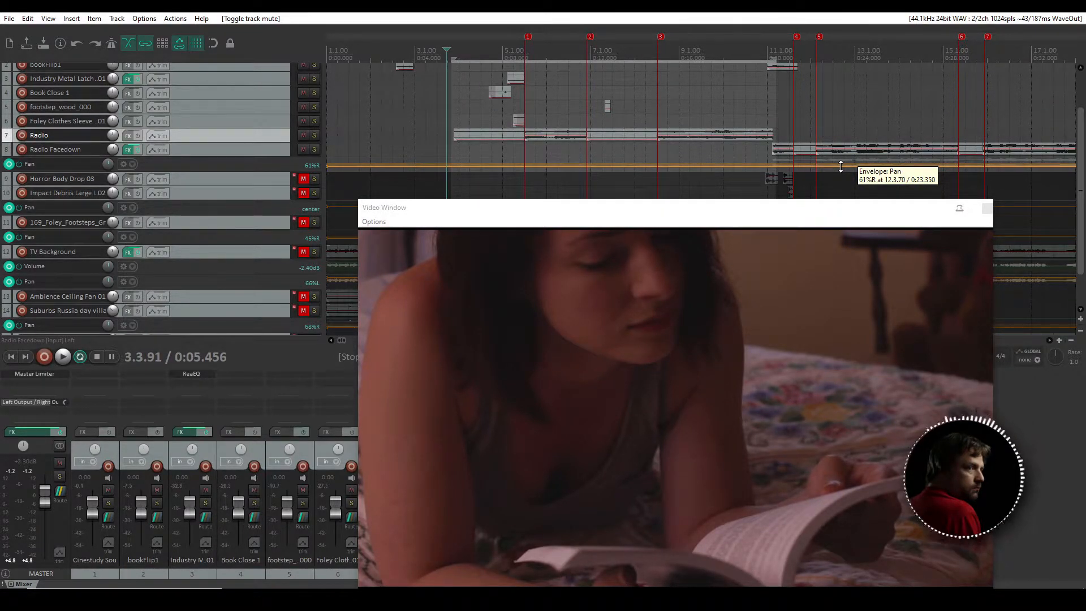
click(709, 54)
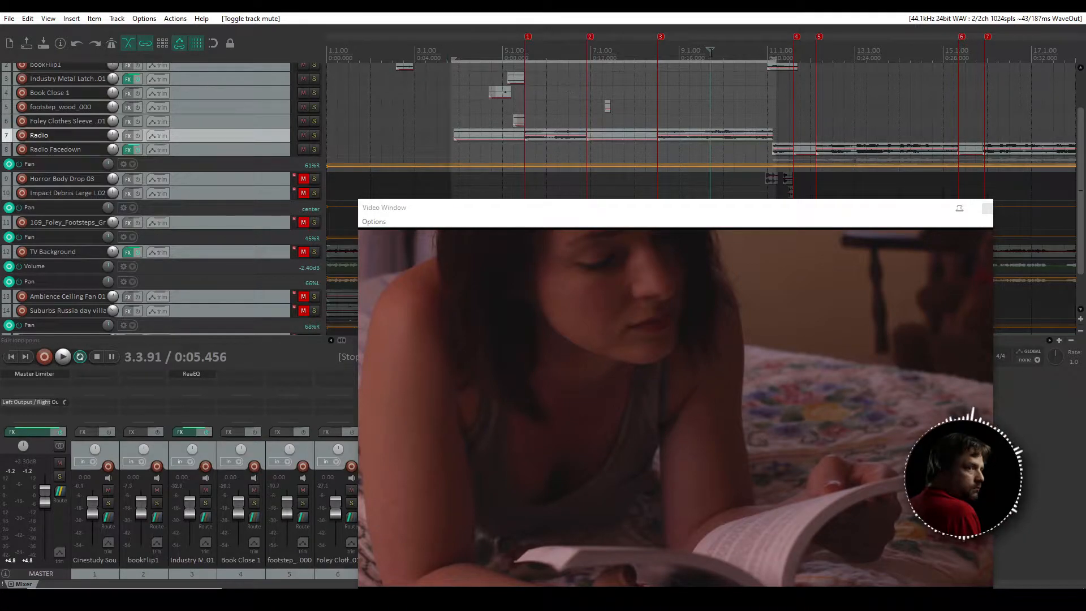
click(752, 54)
drag(759, 52, 950, 52)
key(space)
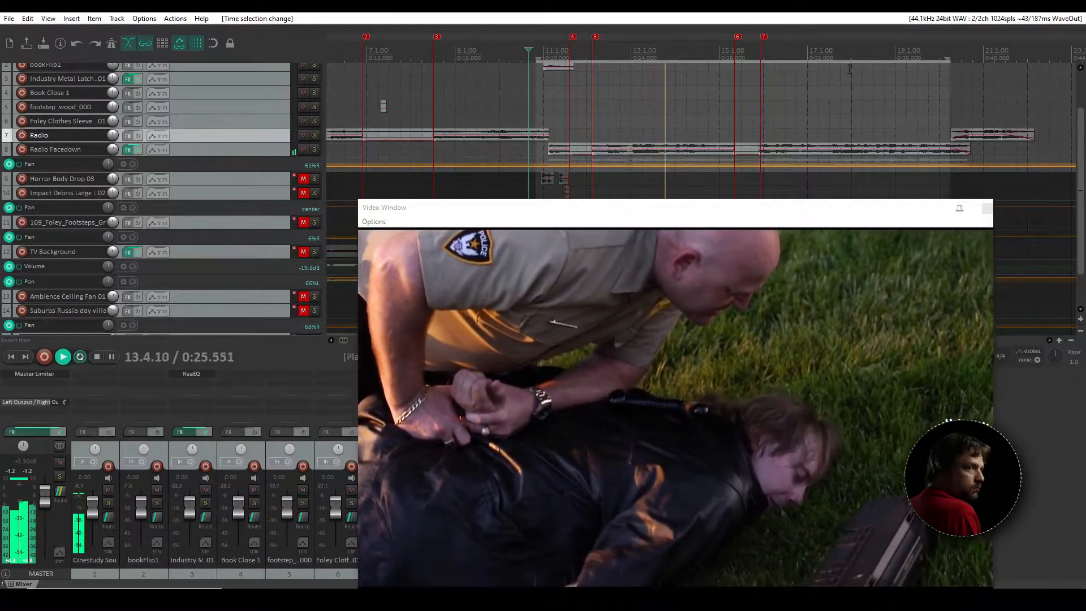
key(space)
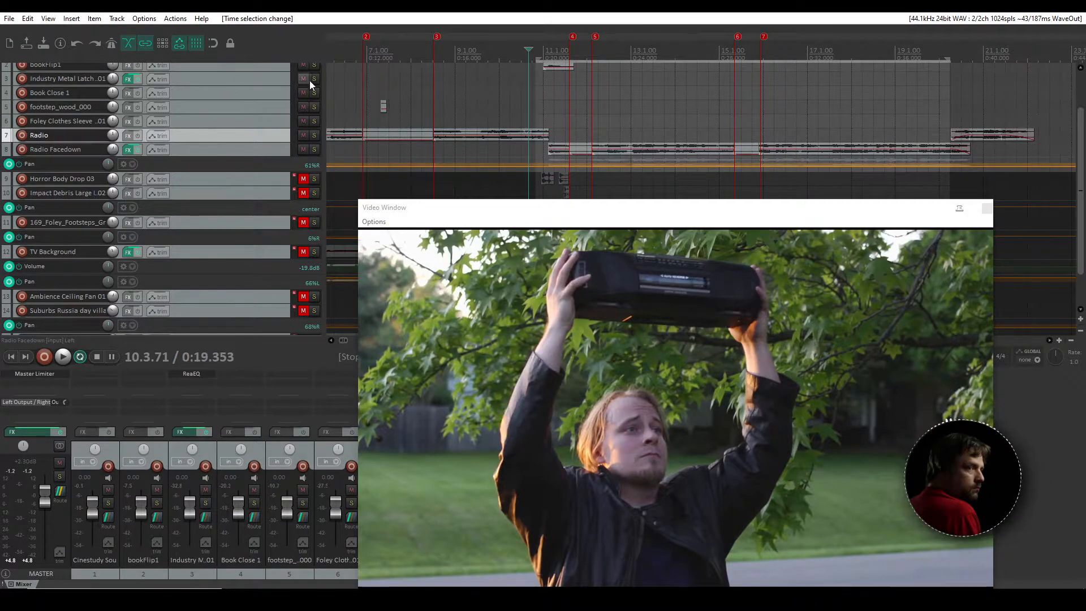
Step: Insert a new track below bookFlip1 and move the bookFlip1 clip at about 0:20 straight down onto it
scroll(418, 100, up, 2)
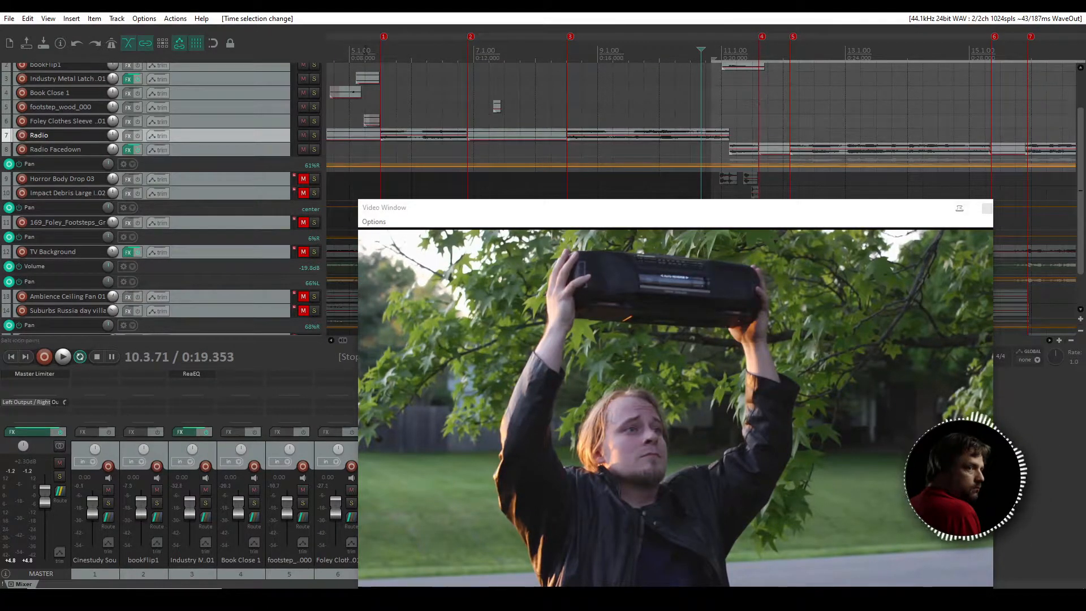
right_click(231, 69)
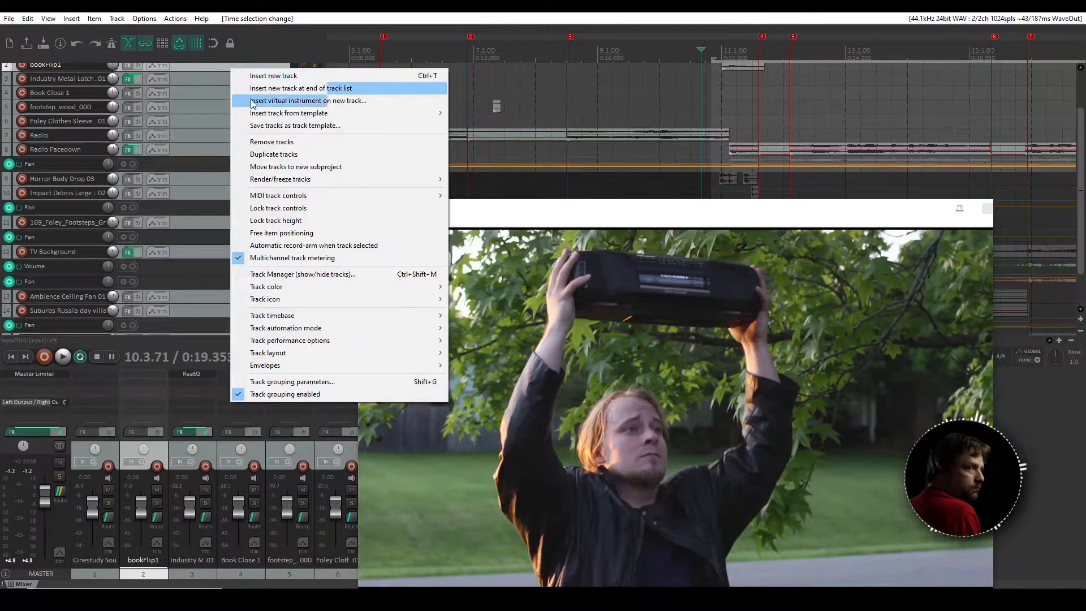
click(270, 76)
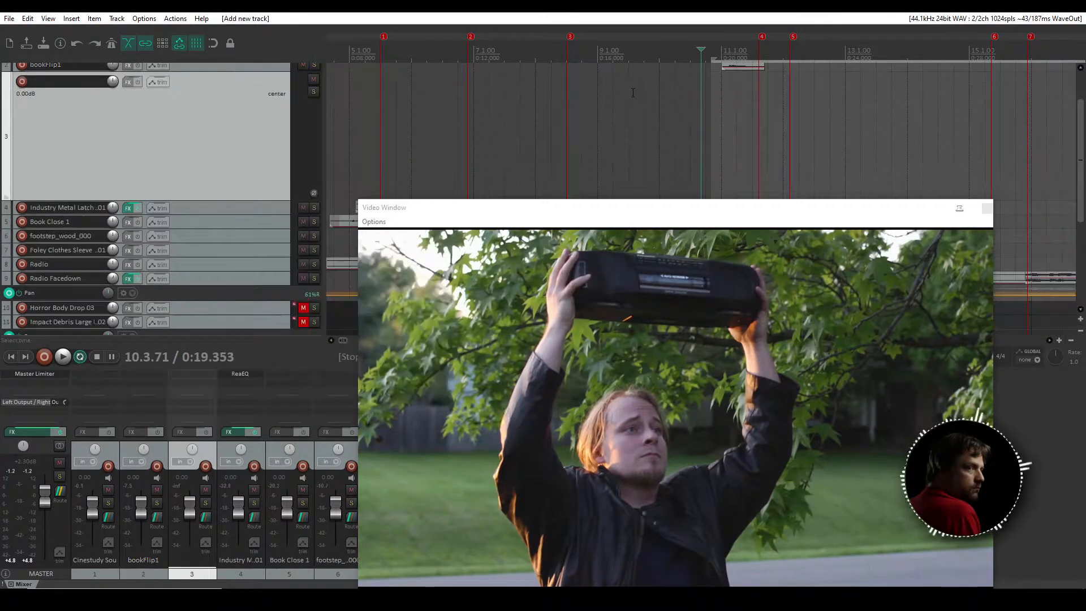
click(748, 68)
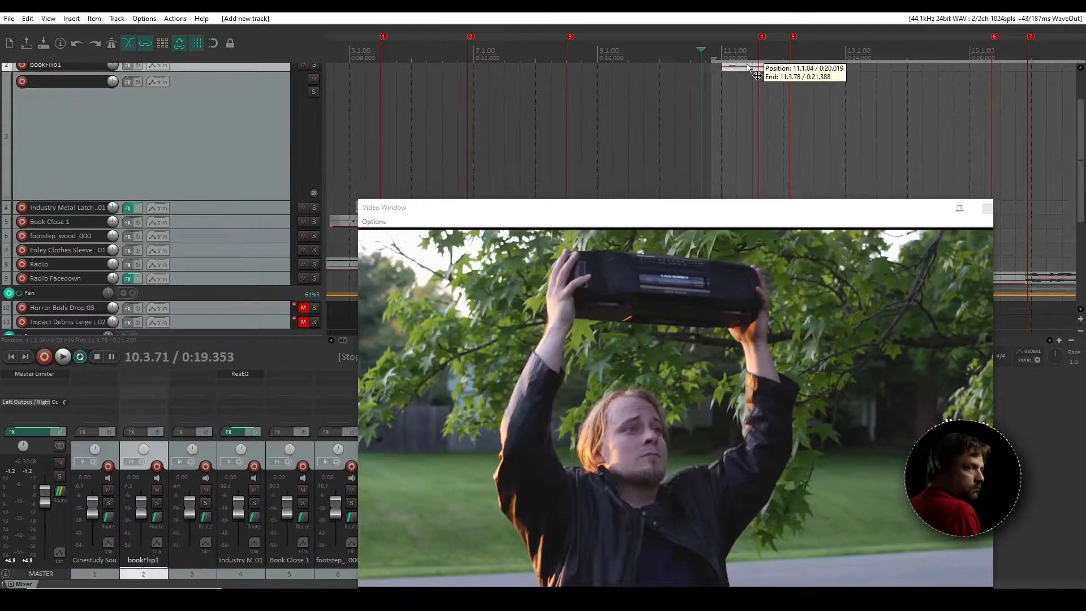
drag(744, 70, 744, 84)
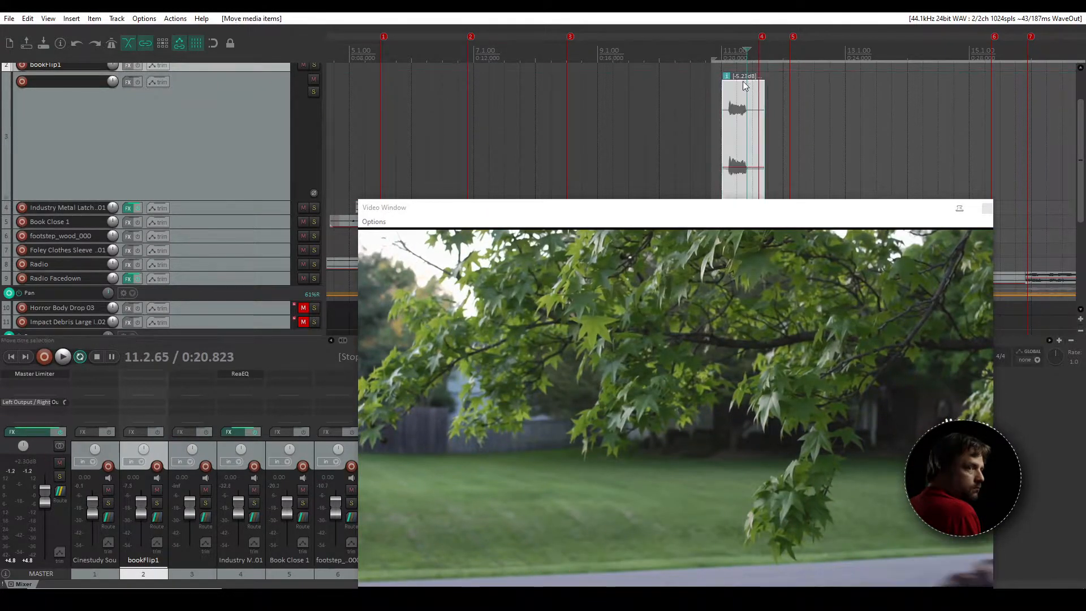
Step: Shrink the new track to the same height as the others and name it Interupted
drag(200, 200, 219, 86)
click(42, 86)
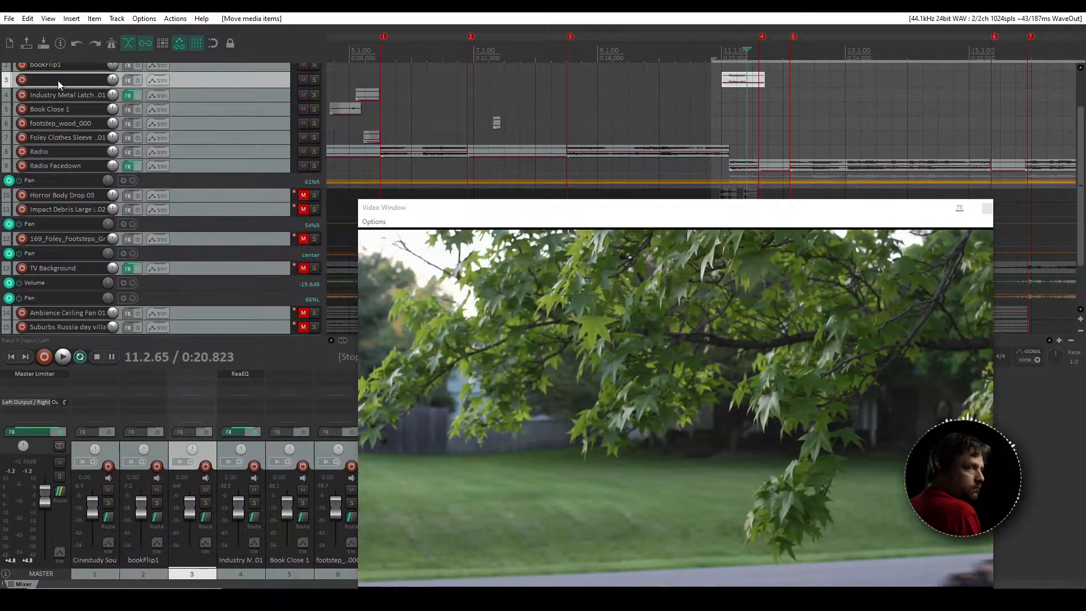
double_click(66, 77)
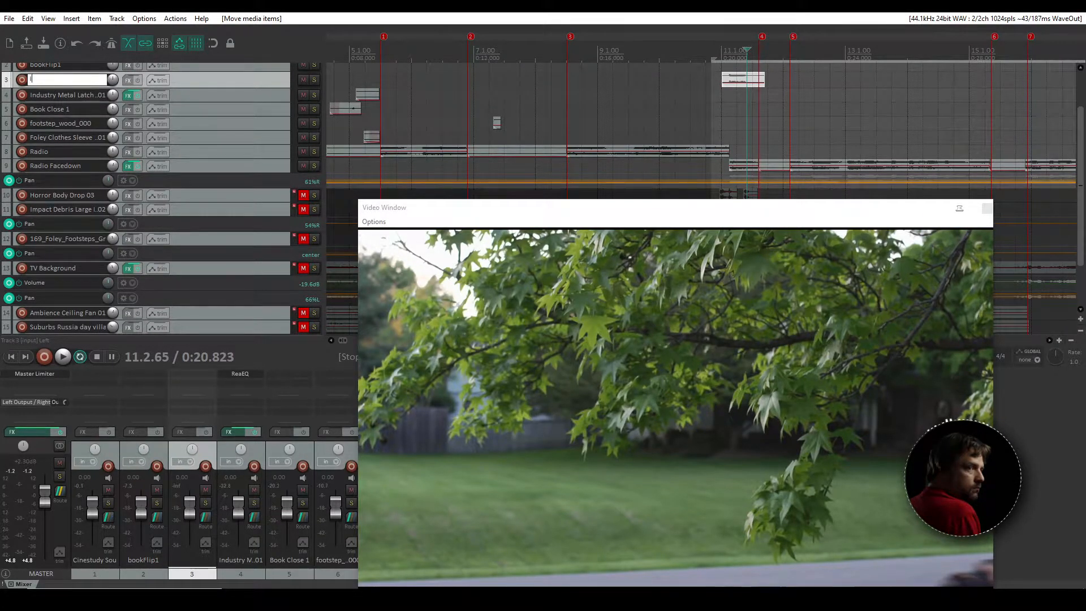
text(Interupted)
key(Return)
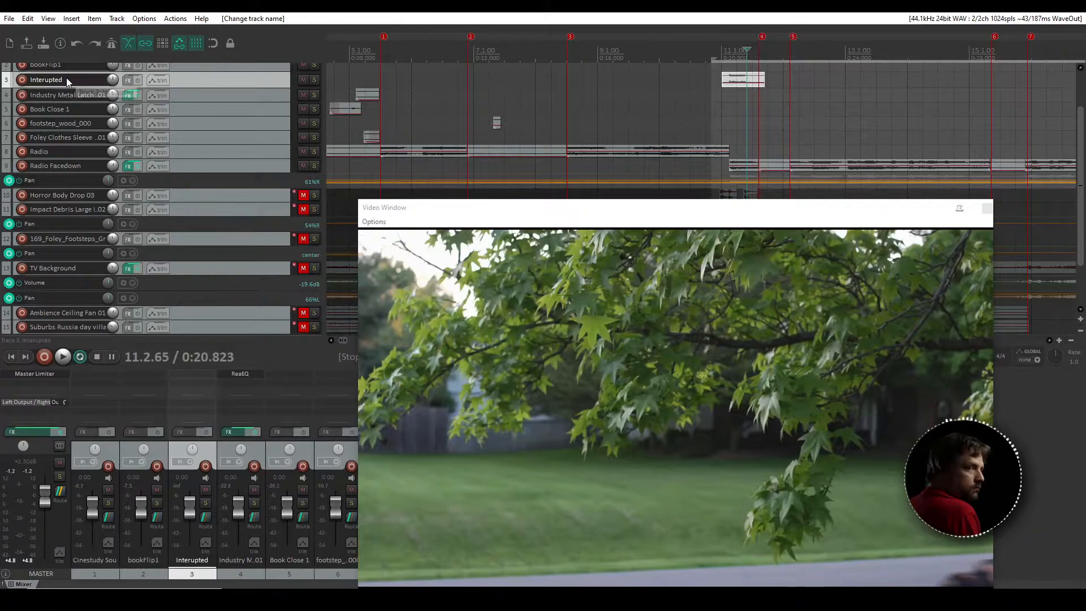
Step: Mute the Interupted track and reorder it between Horror Body Drop 03 and the Impact Debris Large track
click(303, 80)
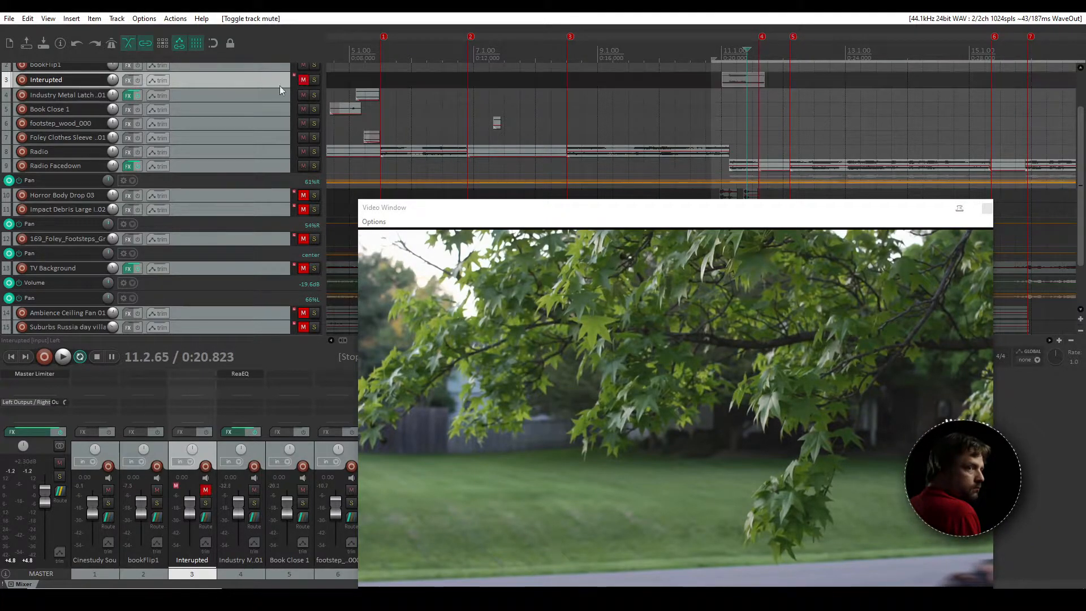
drag(240, 82, 212, 198)
drag(52, 196, 18, 197)
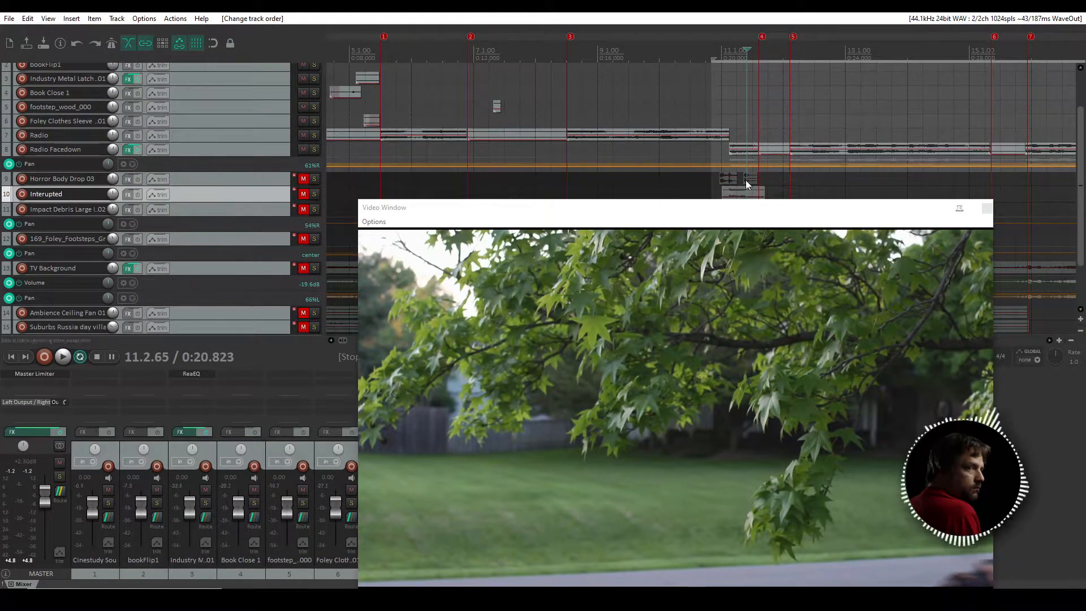
Step: Lower the Video Window clear of the upper tracks, place the edit cursor at about 0:19.57 and play the arrest section twice
scroll(653, 156, up, 2)
scroll(654, 155, down, 1)
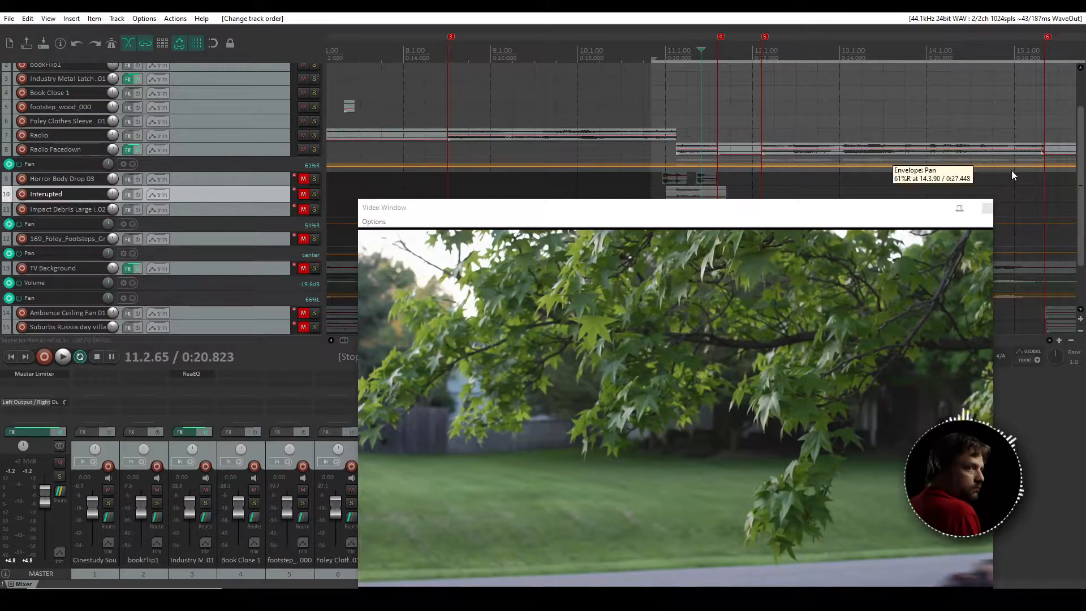
scroll(1078, 203, up, 2)
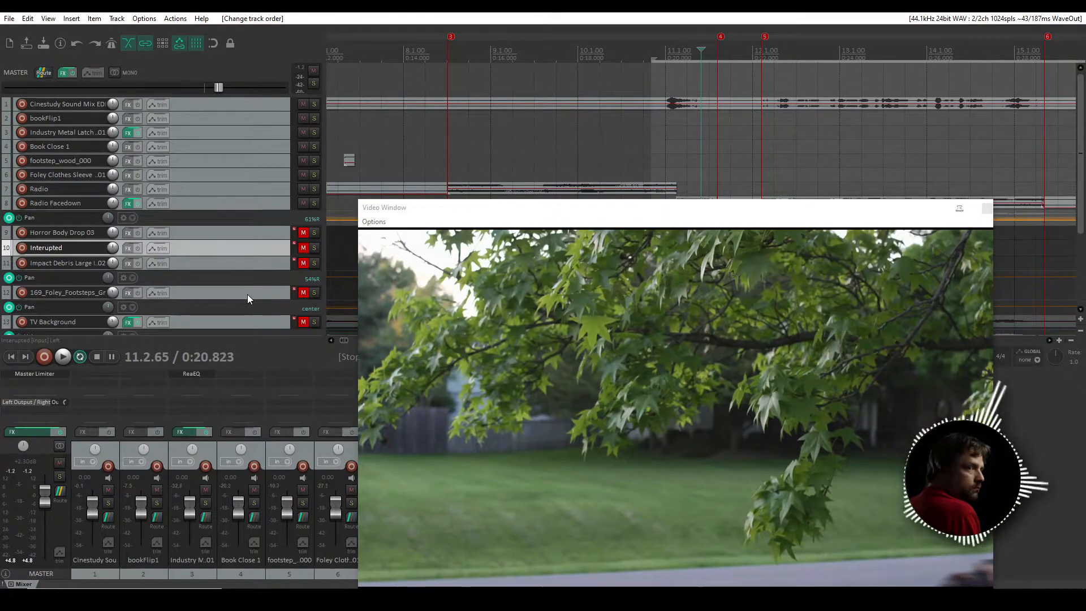
drag(650, 208, 648, 82)
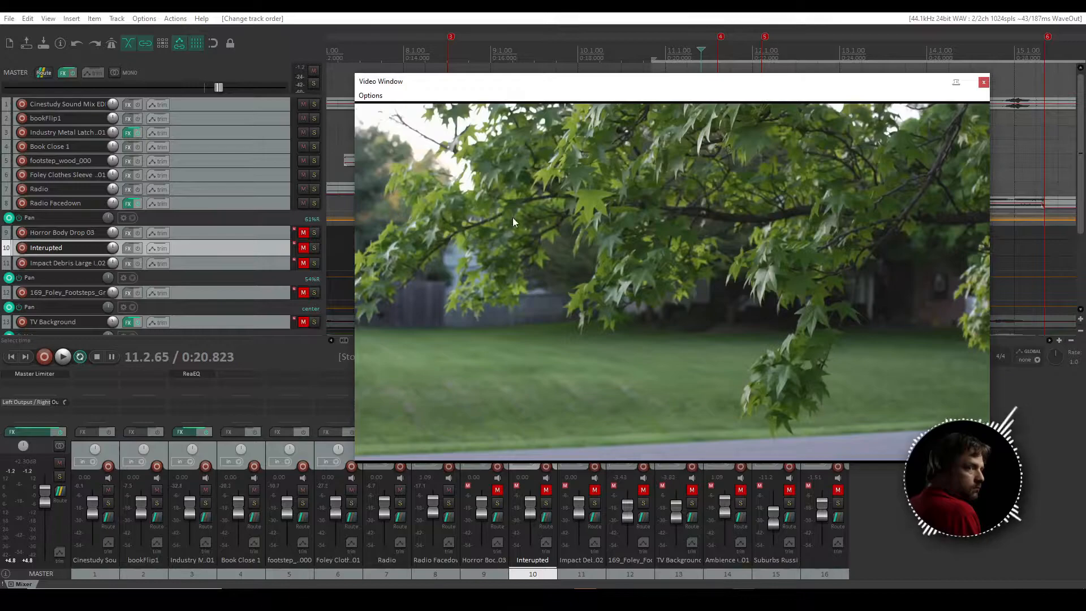
drag(730, 88, 745, 229)
click(647, 51)
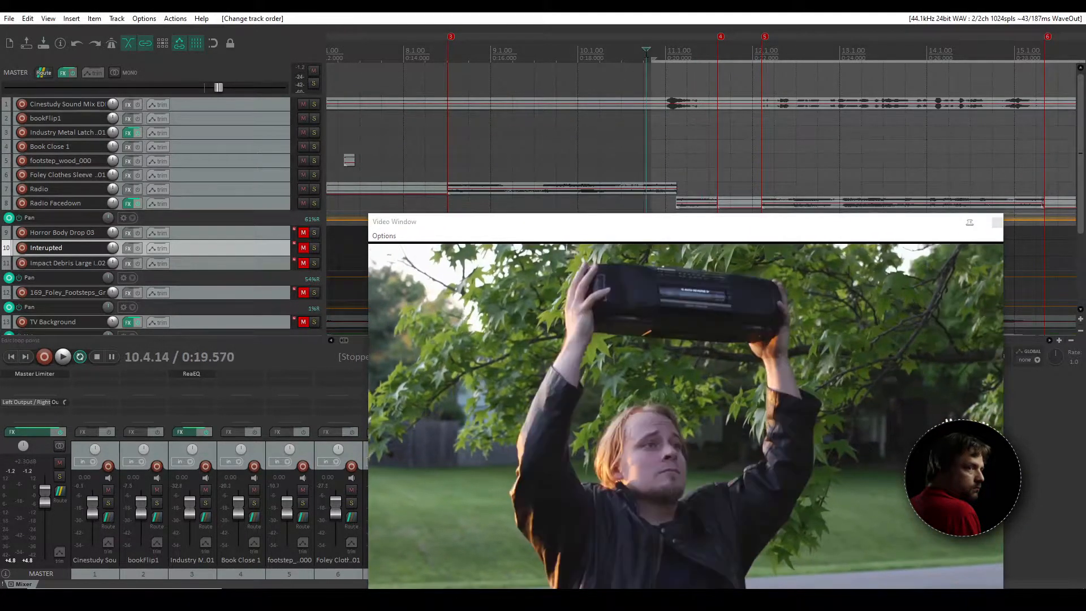
key(space)
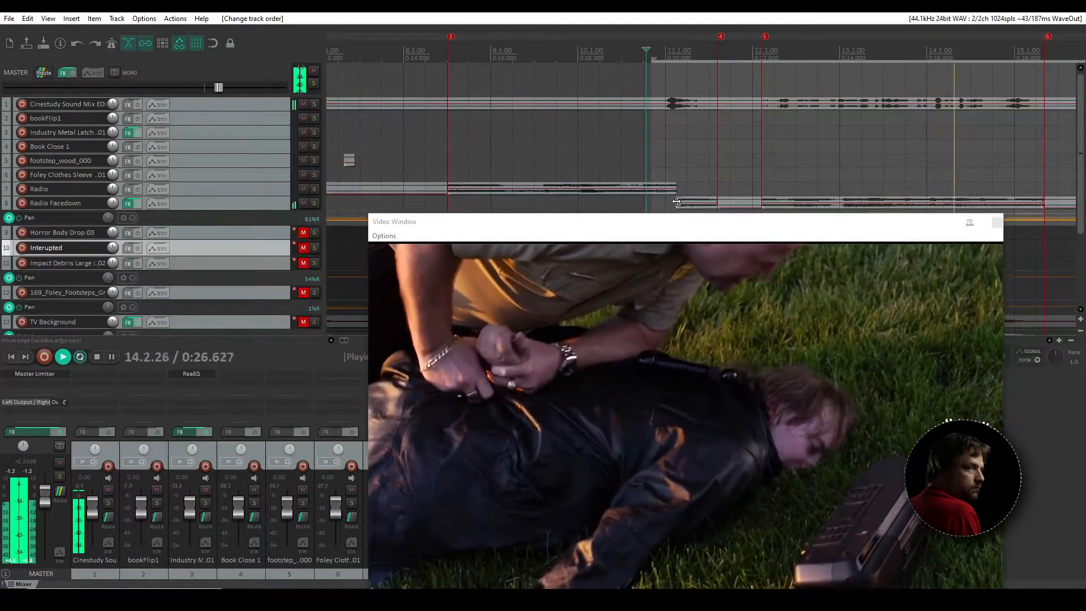
key(space)
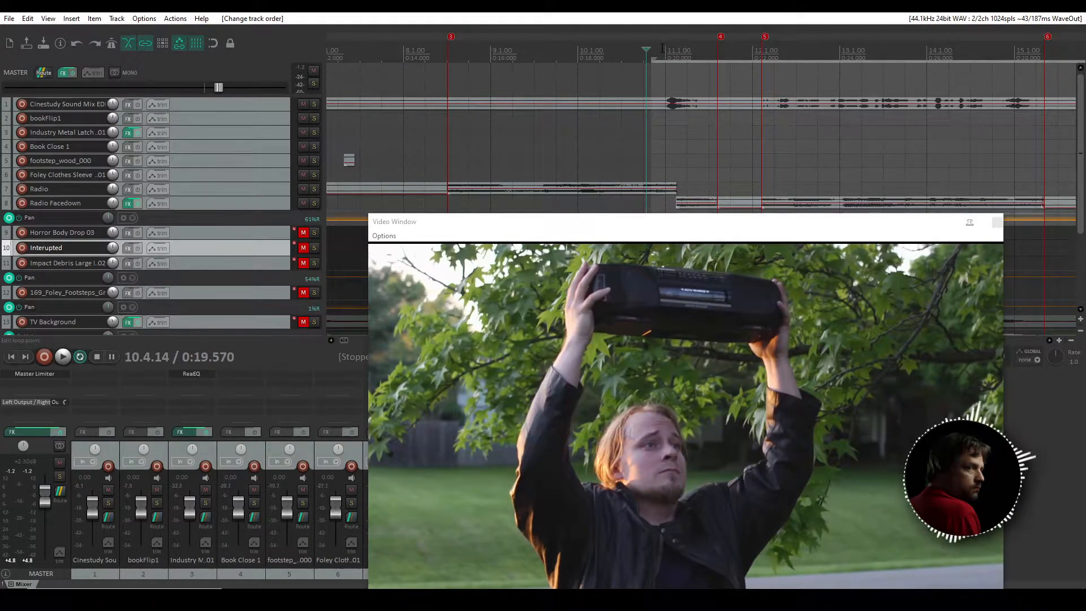
key(space)
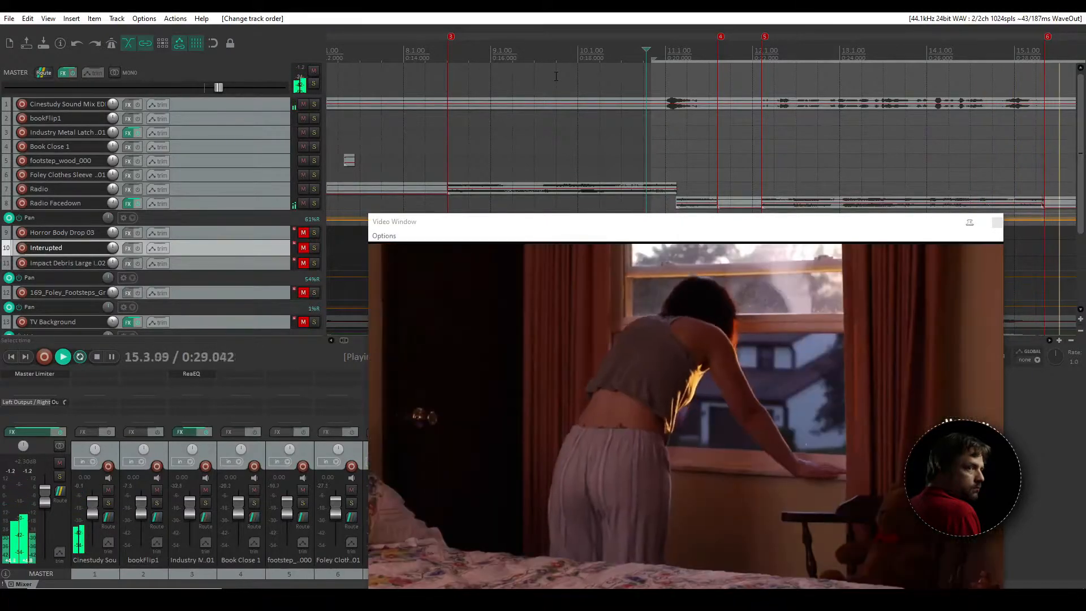
key(space)
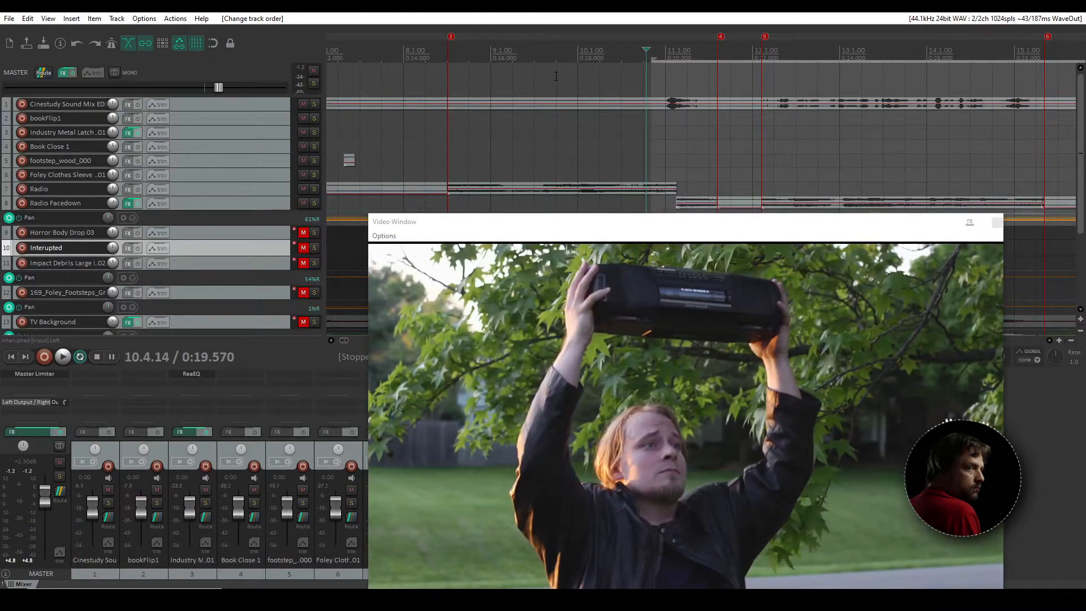
Step: Move the 169_Foley_Footsteps track above Horror Body Drop 03 and lower the Video Window to uncover its clip
click(204, 232)
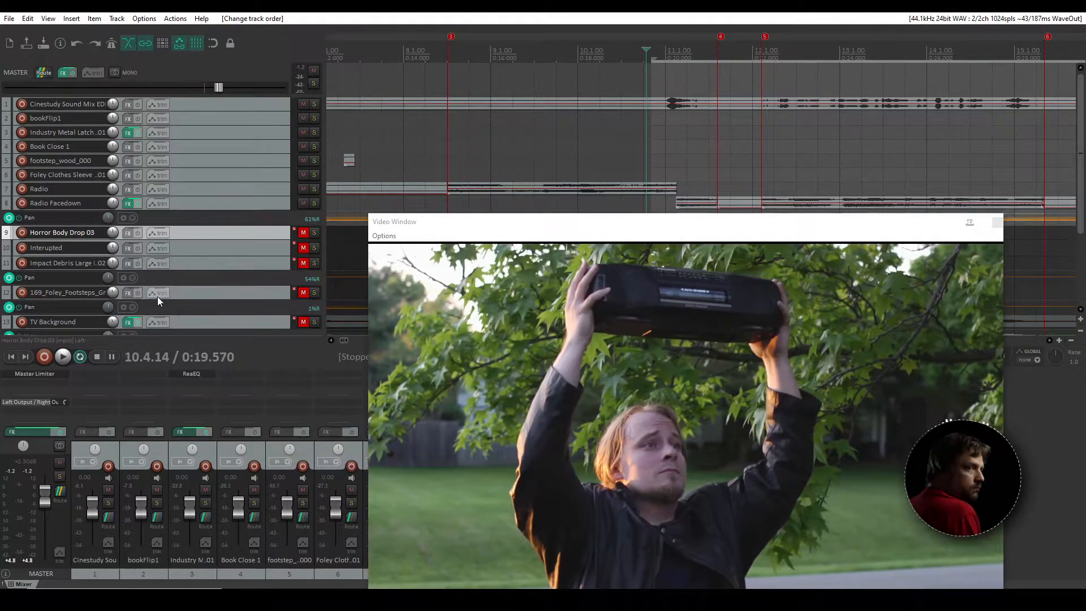
drag(204, 294, 160, 236)
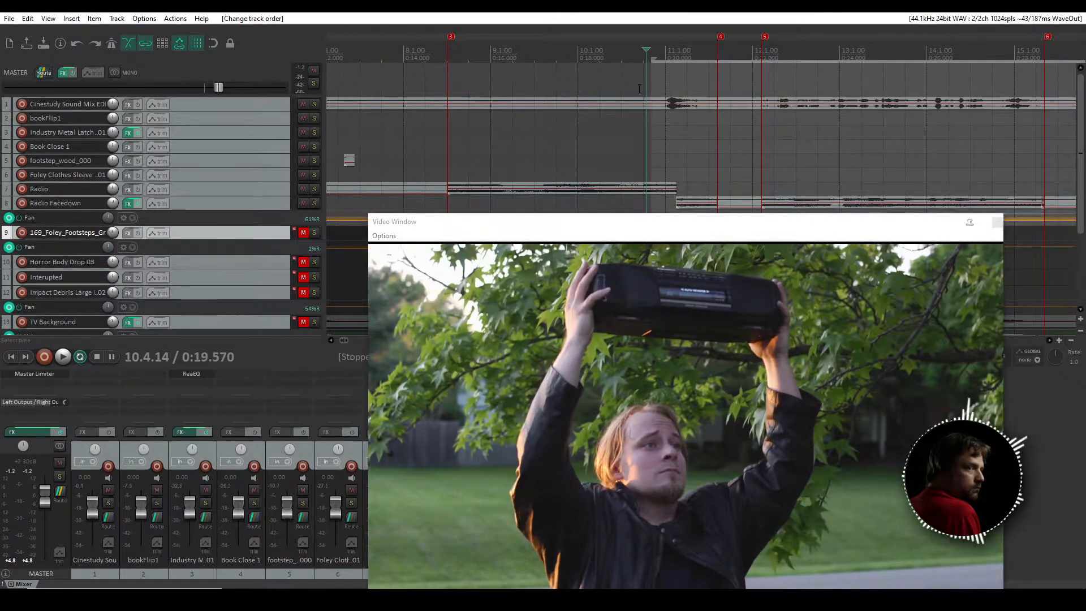
drag(739, 223, 742, 304)
Step: Set the time selection from about 0:17.1 across the foley footsteps clip and move the Video Window back up
click(539, 54)
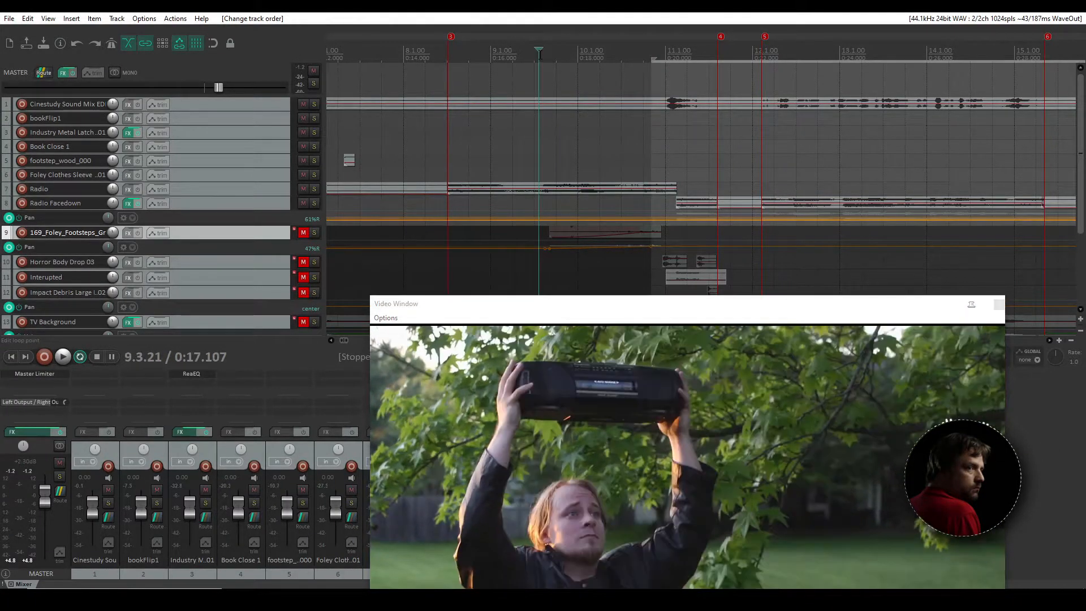
drag(539, 54, 661, 57)
drag(690, 305, 712, 76)
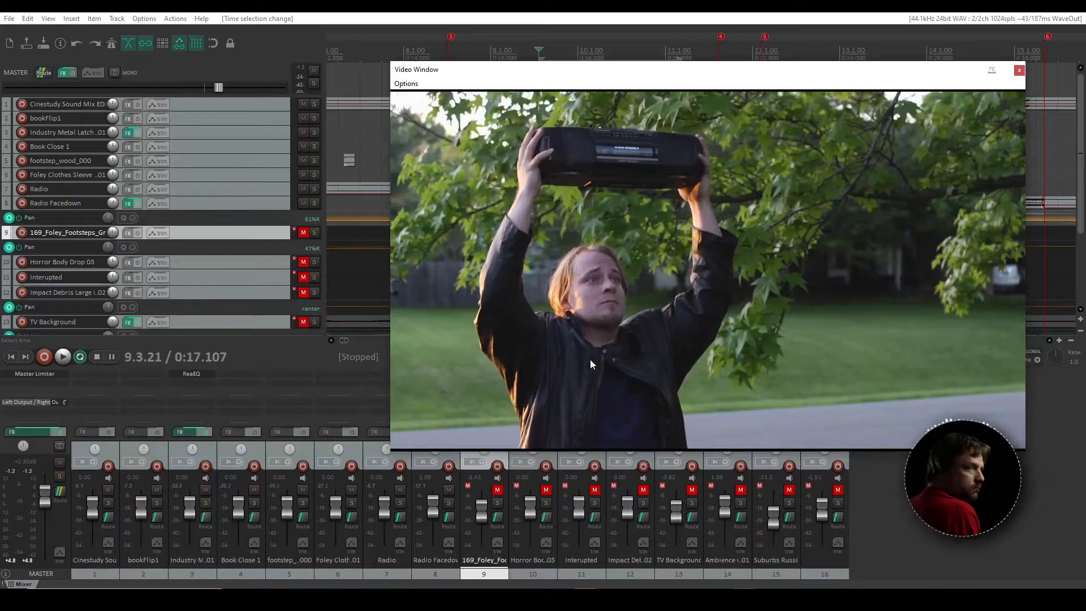
Step: Unmute the 169_Foley_Footsteps track, reposition the Video Window beside the track list and play the footsteps from about 0:17.1
click(304, 233)
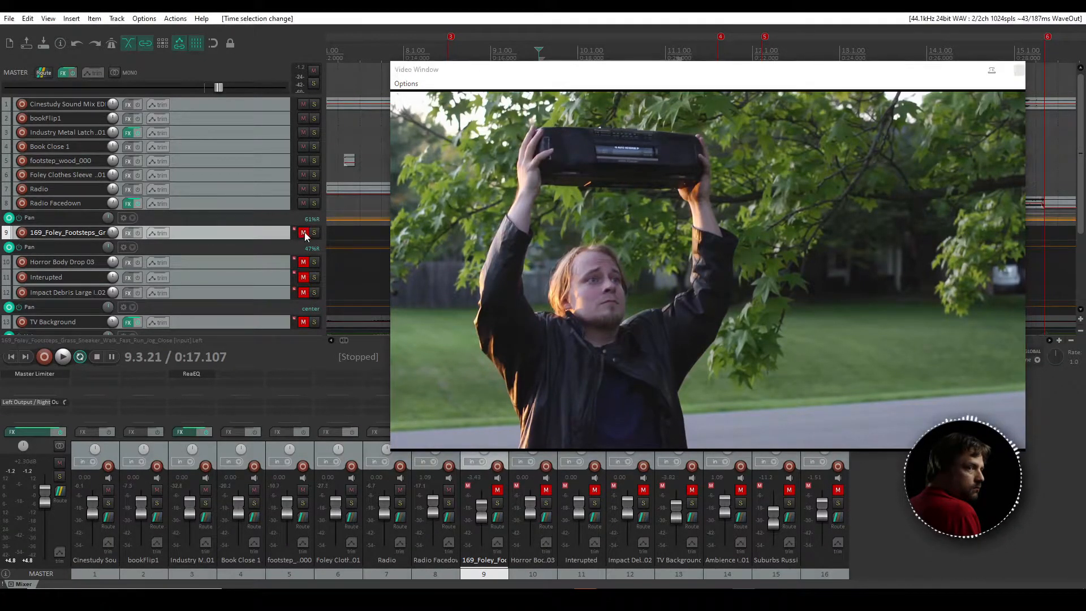
drag(530, 72, 586, 25)
drag(504, 23, 461, 80)
key(space)
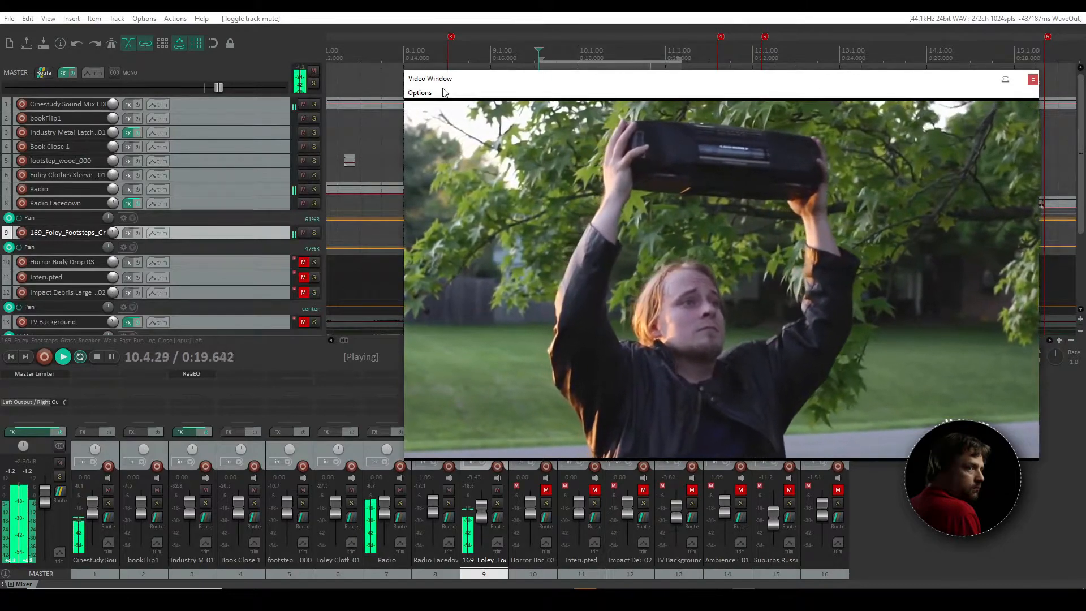
key(space)
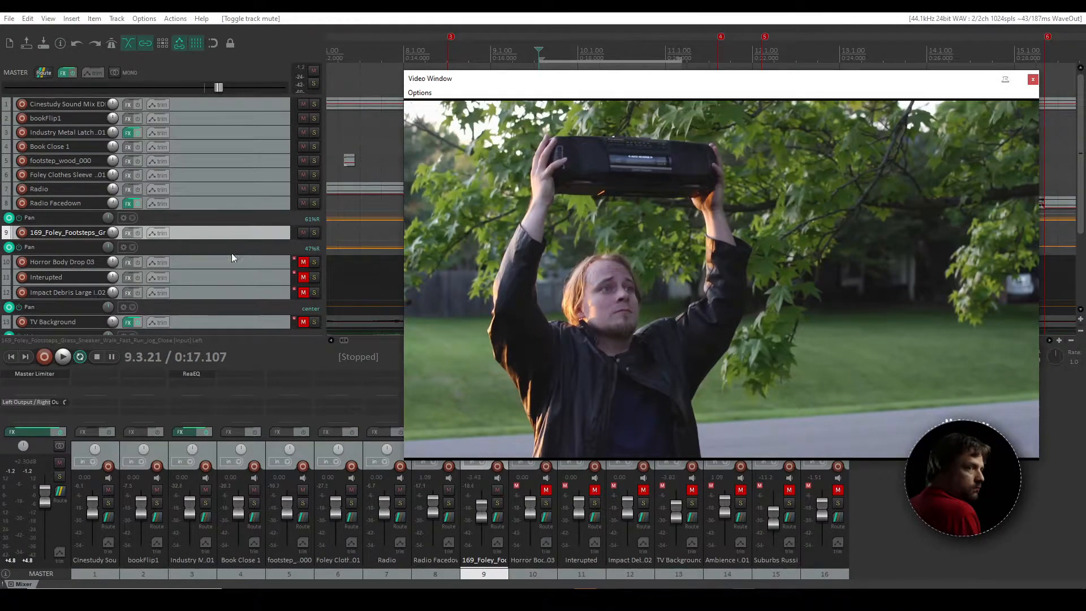
Step: Select the Horror Body Drop 03 track, place the edit cursor at about 0:17.0 and extend the time selection's end to marker 4
scroll(232, 263, down, 2)
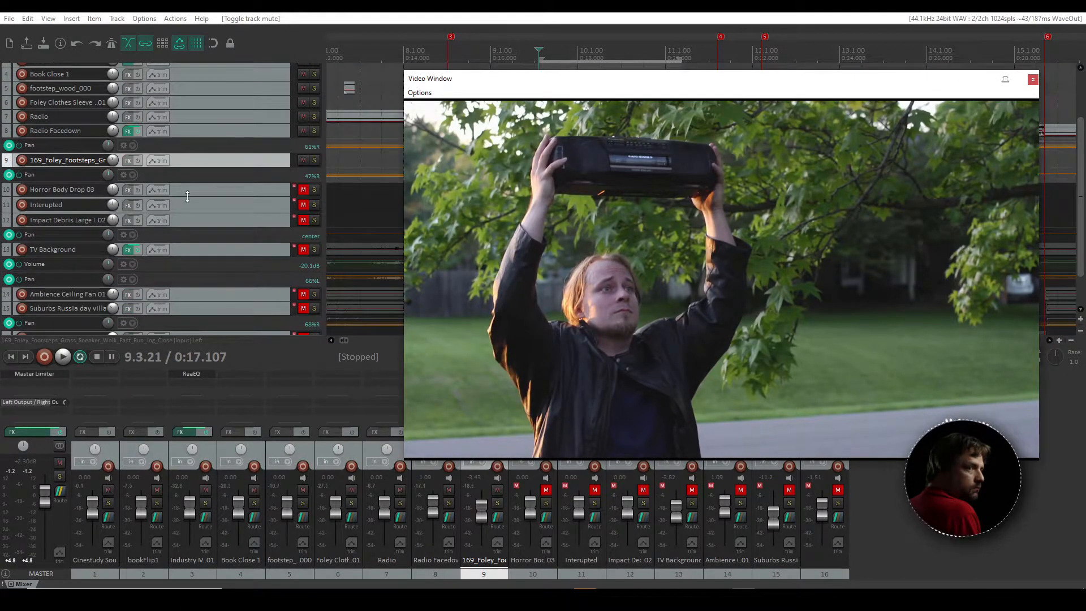
click(215, 201)
click(220, 194)
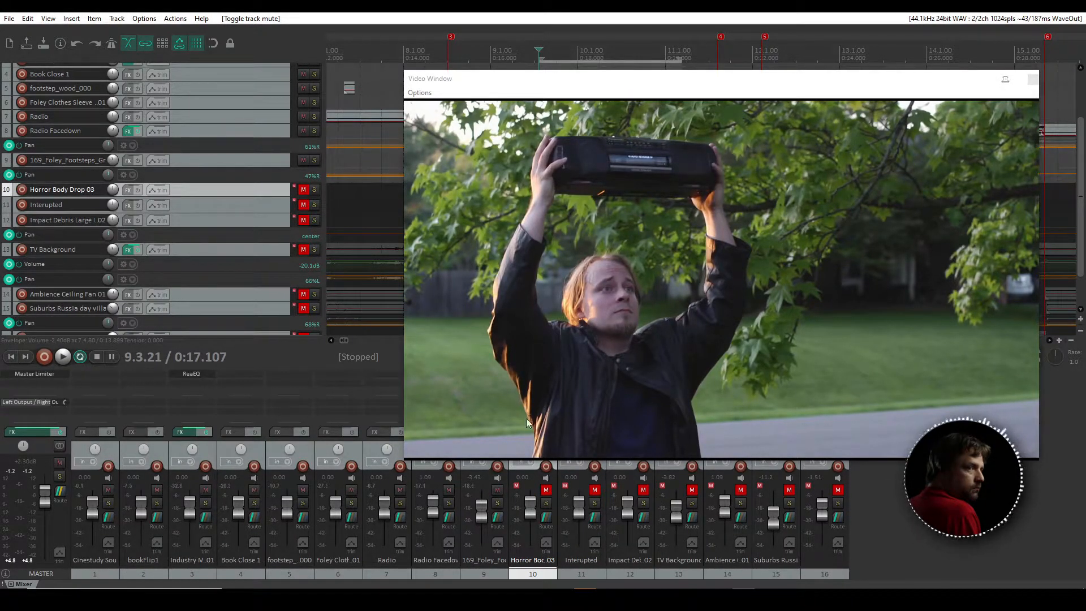
click(526, 49)
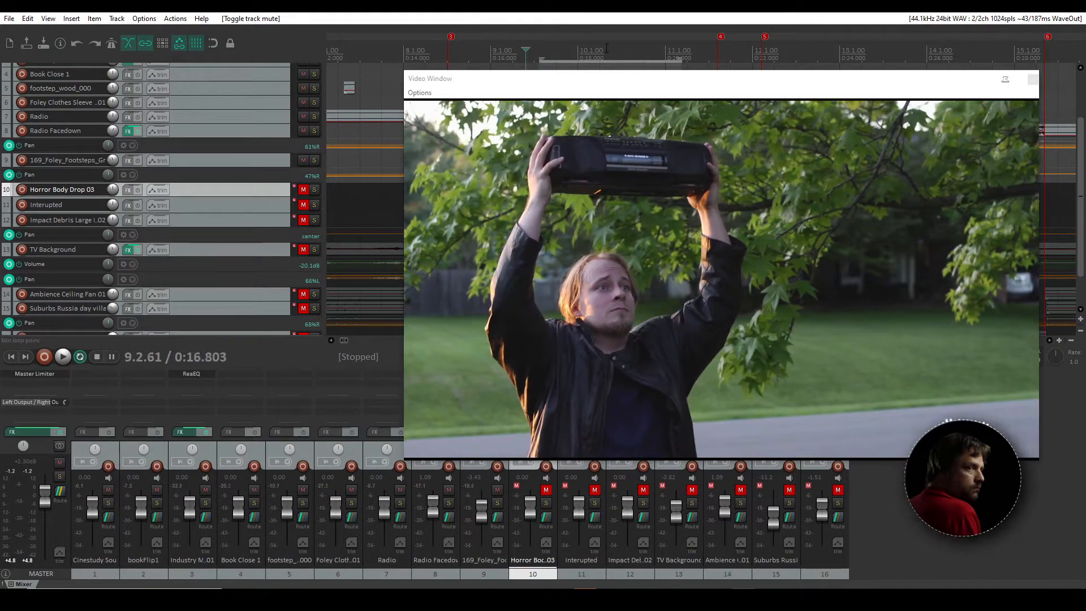
click(606, 49)
click(534, 49)
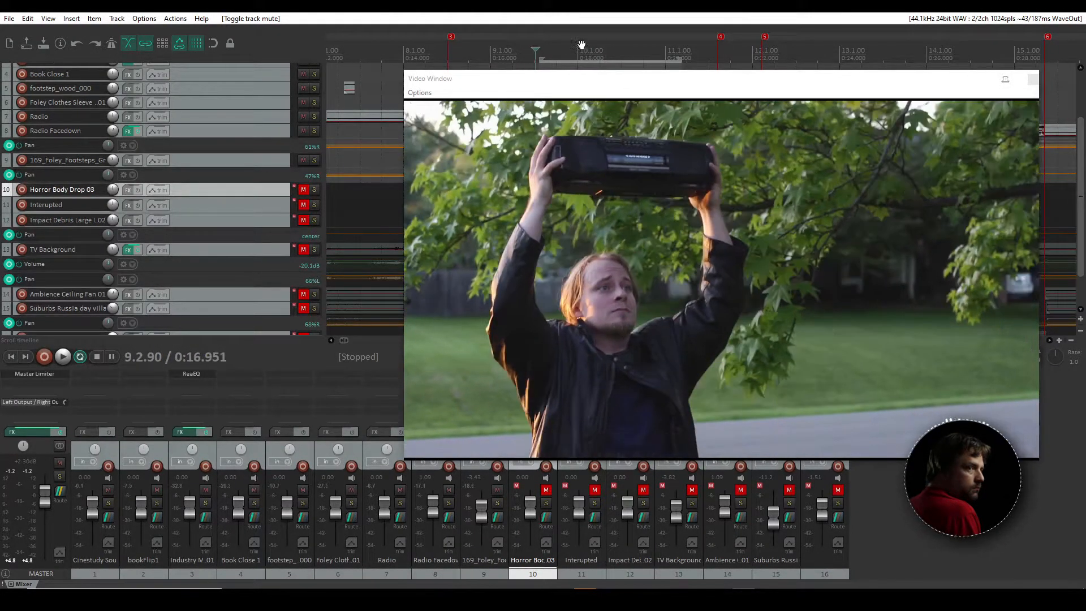
key(space)
key(space)
click(535, 48)
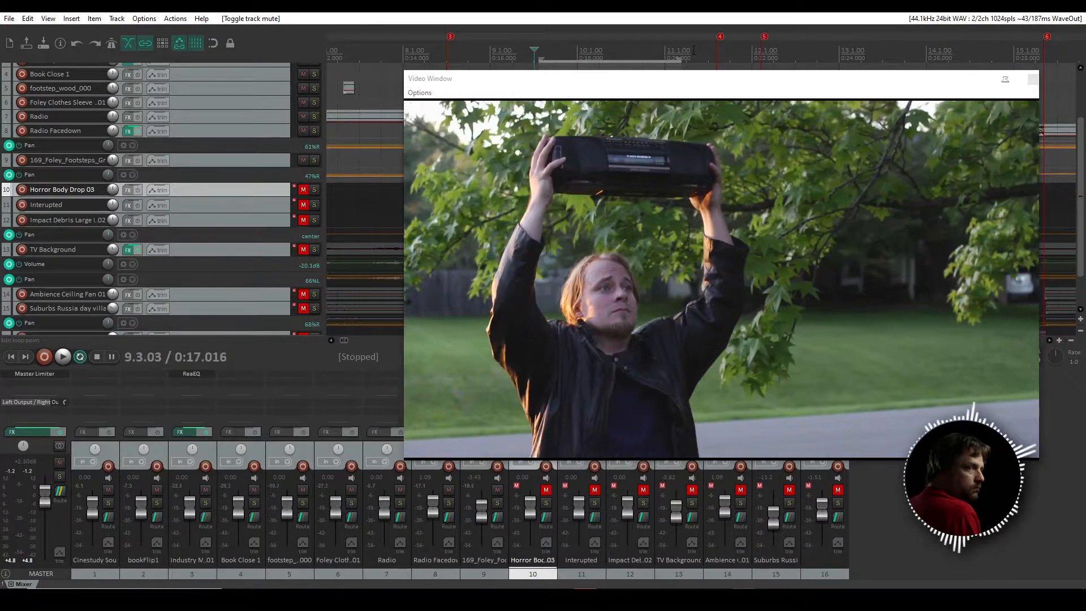
drag(717, 50, 716, 49)
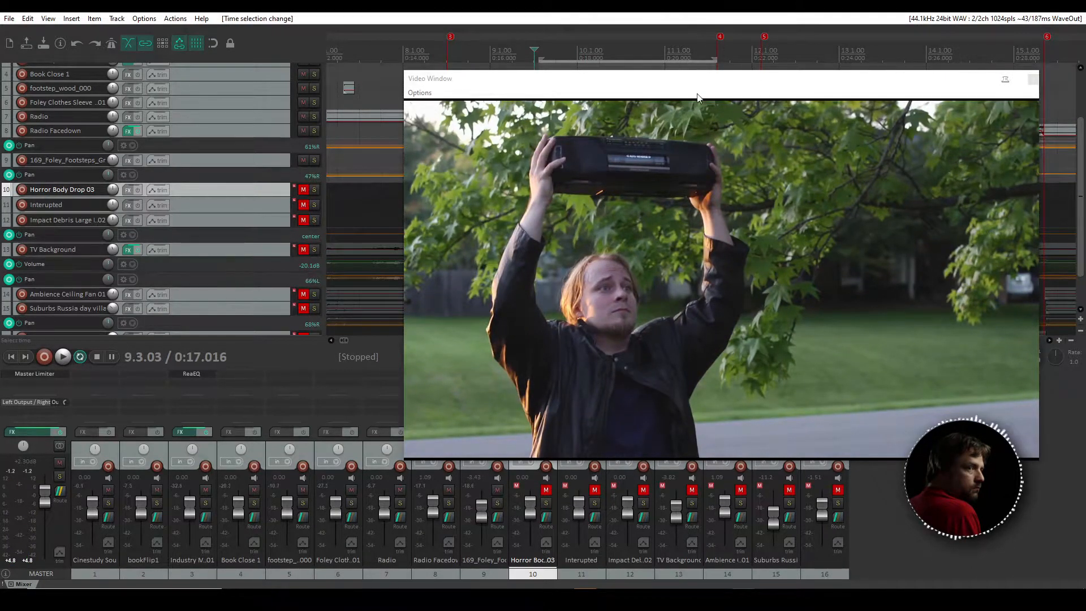
Step: Play from about 0:17.0 with Horror Body Drop 03 muted, and again with the track unmuted
key(space)
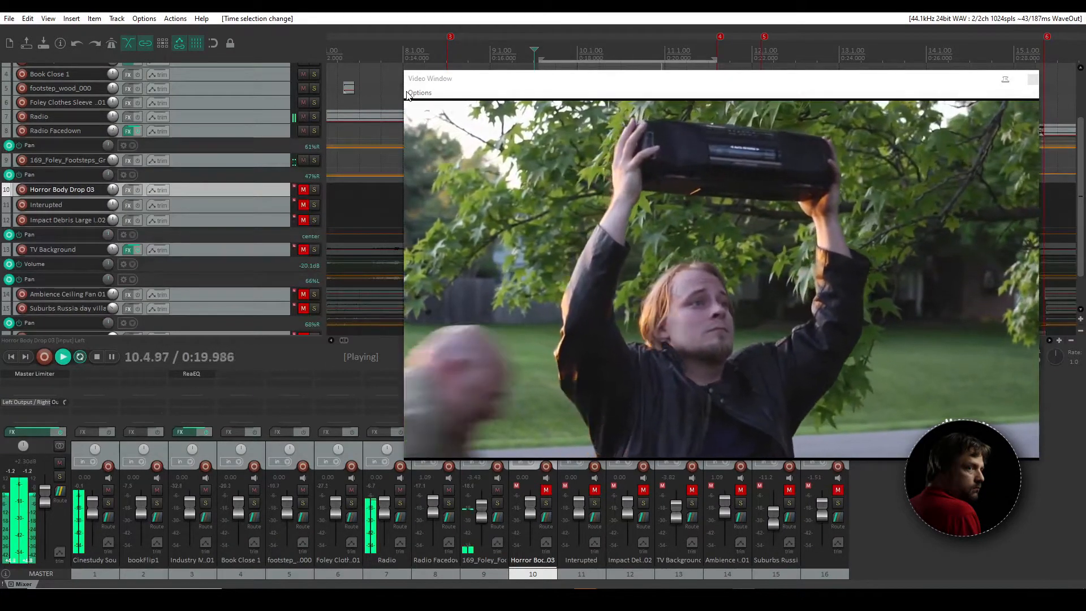
key(space)
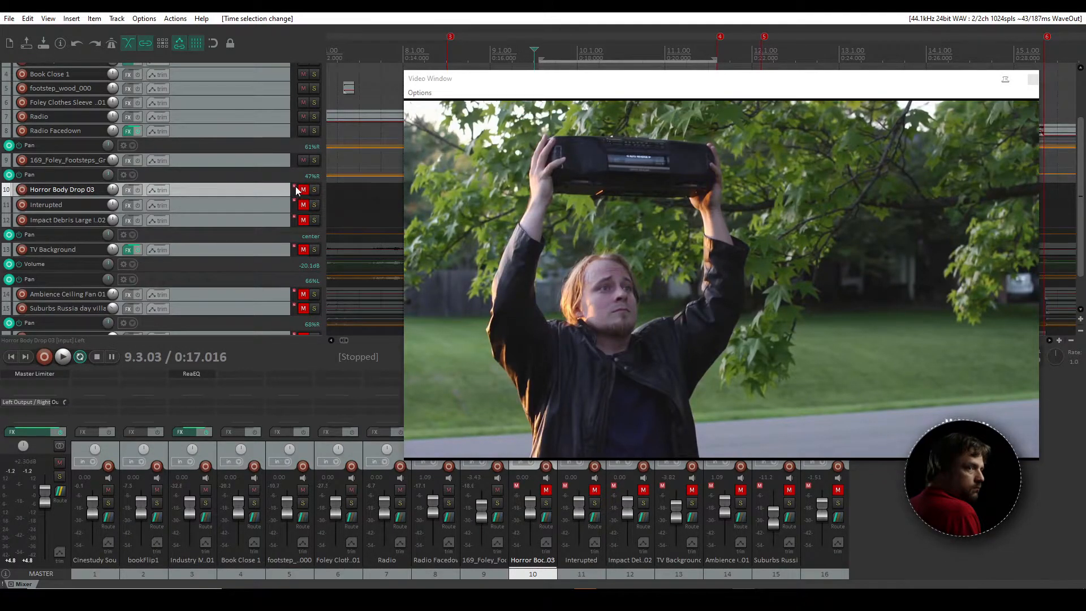
click(304, 193)
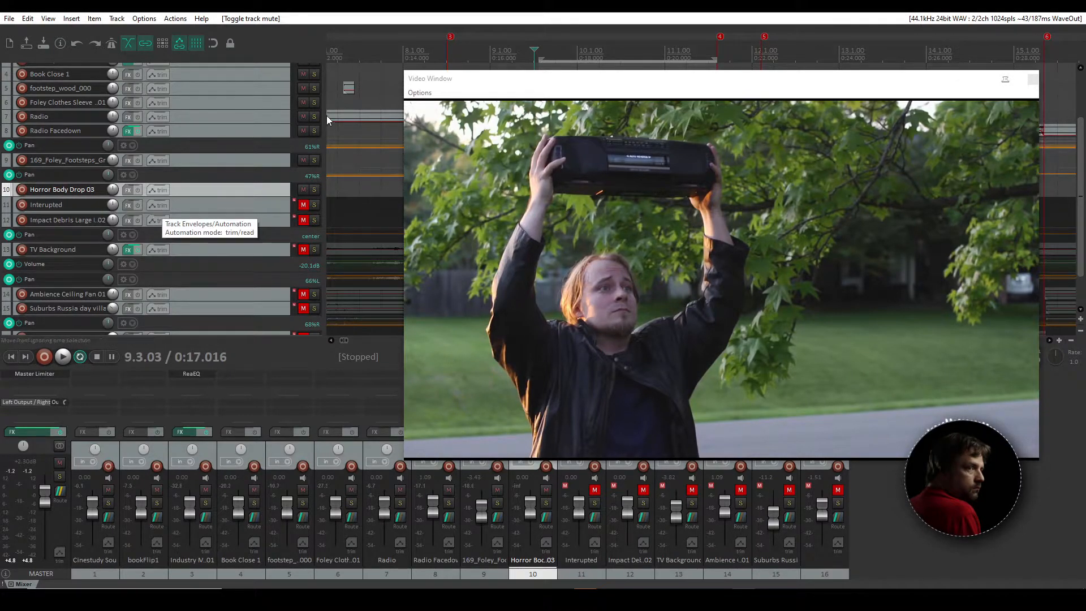
key(space)
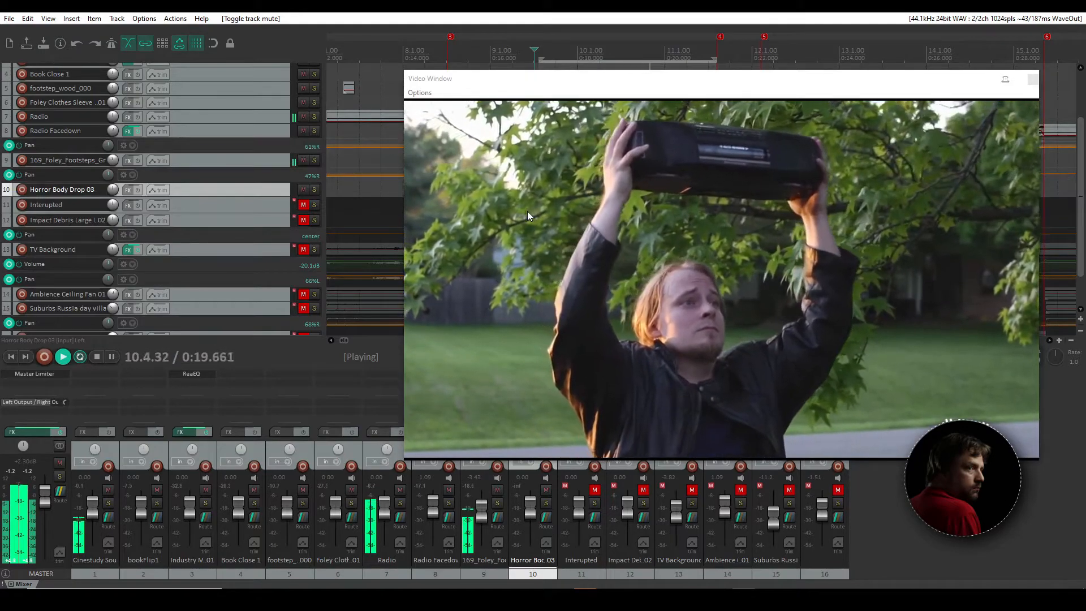
Step: Move the Video Window down off the clips and shift the first Horror Body Drop 03 clip slightly later, to start at about 0:20.0
key(space)
drag(636, 84, 625, 219)
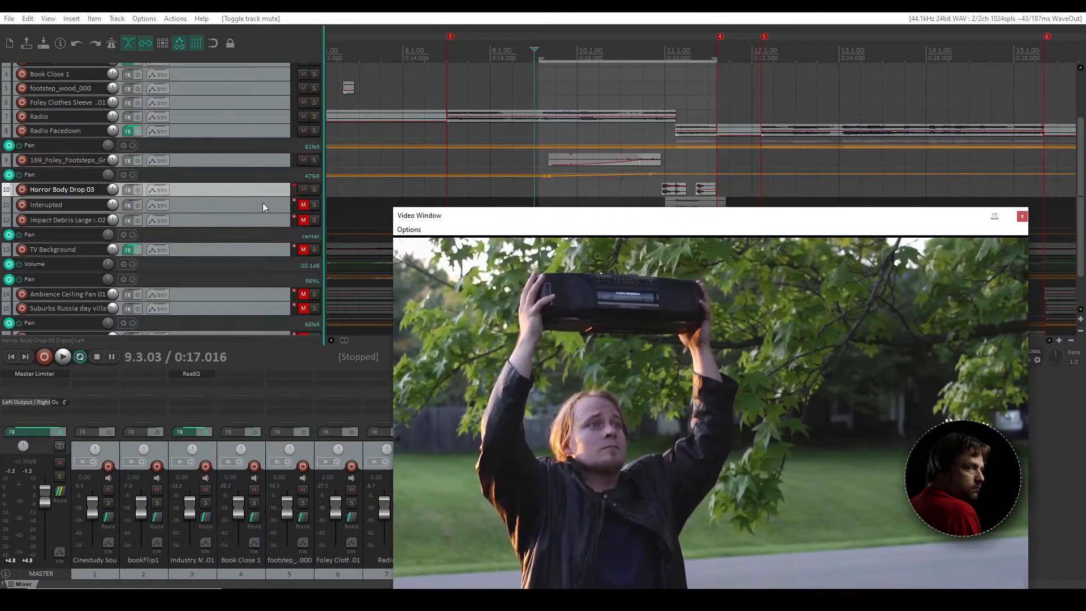
click(218, 190)
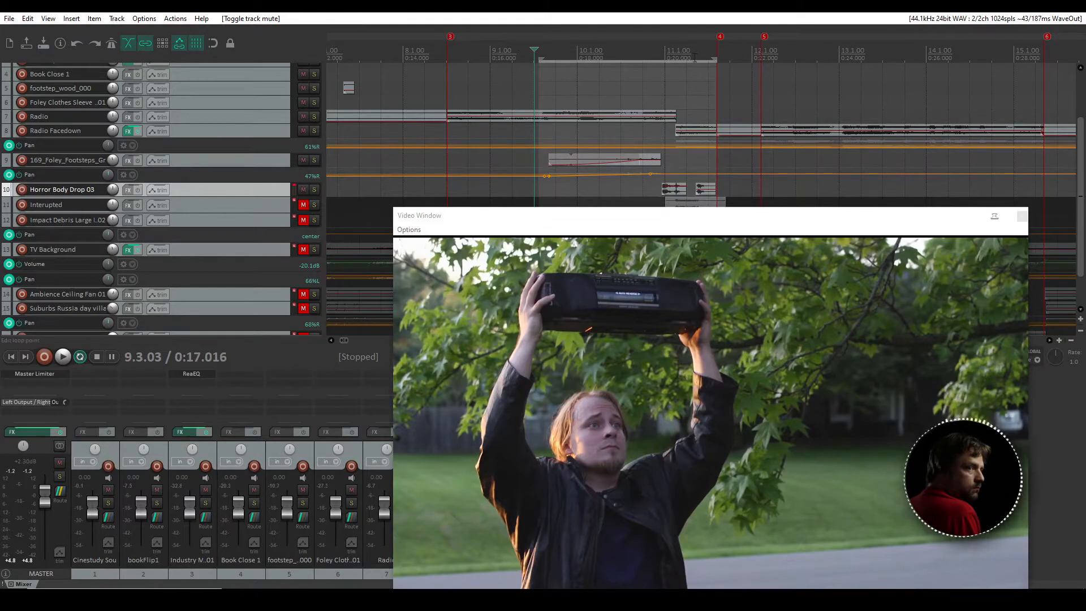
click(662, 51)
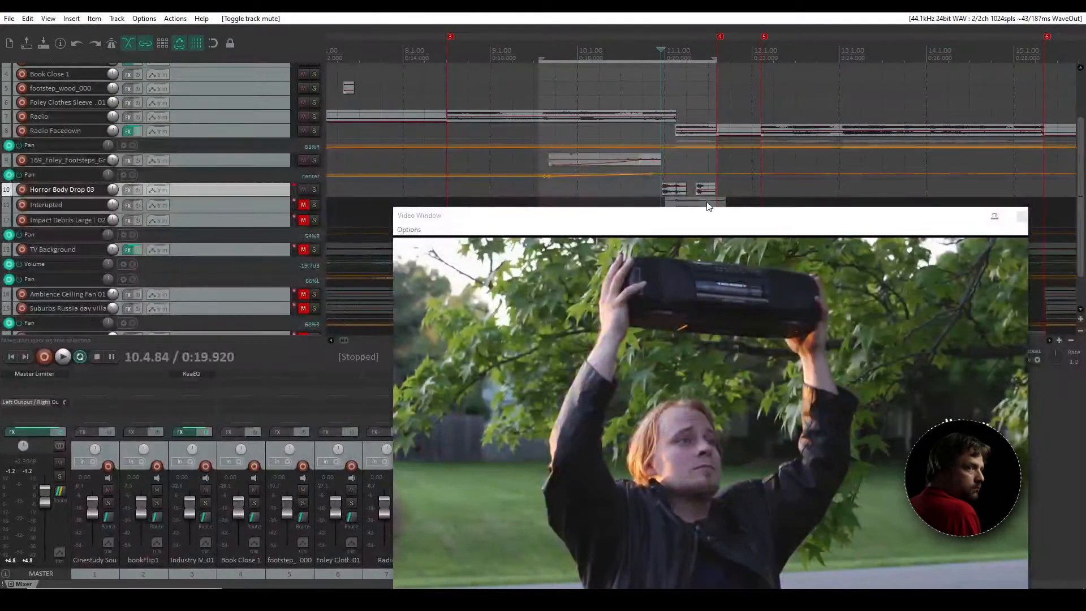
scroll(838, 180, up, 3)
scroll(838, 183, up, 2)
drag(710, 191, 733, 194)
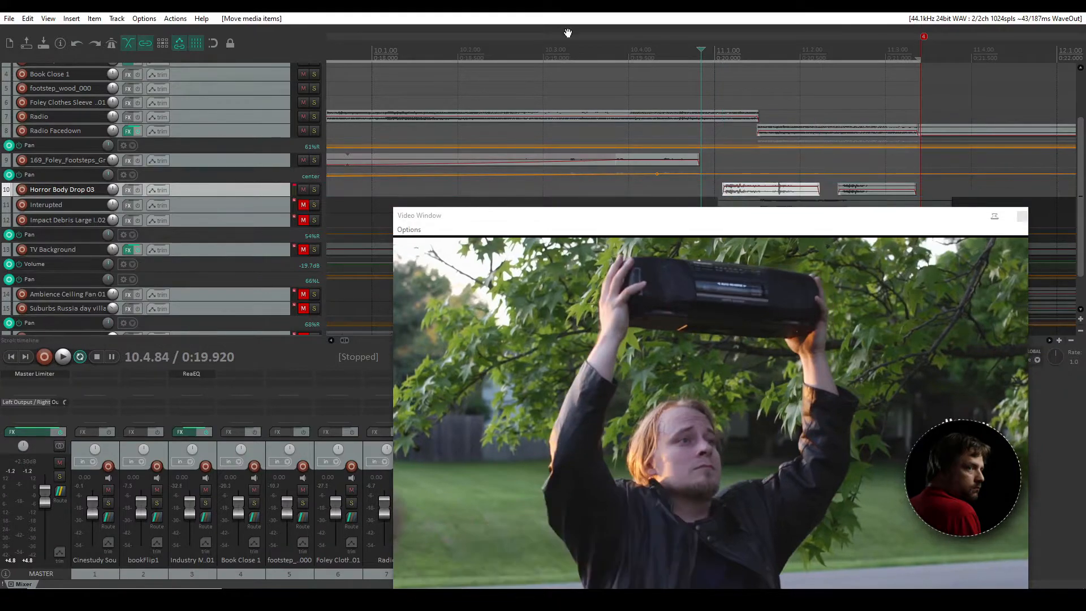
scroll(695, 123, down, 5)
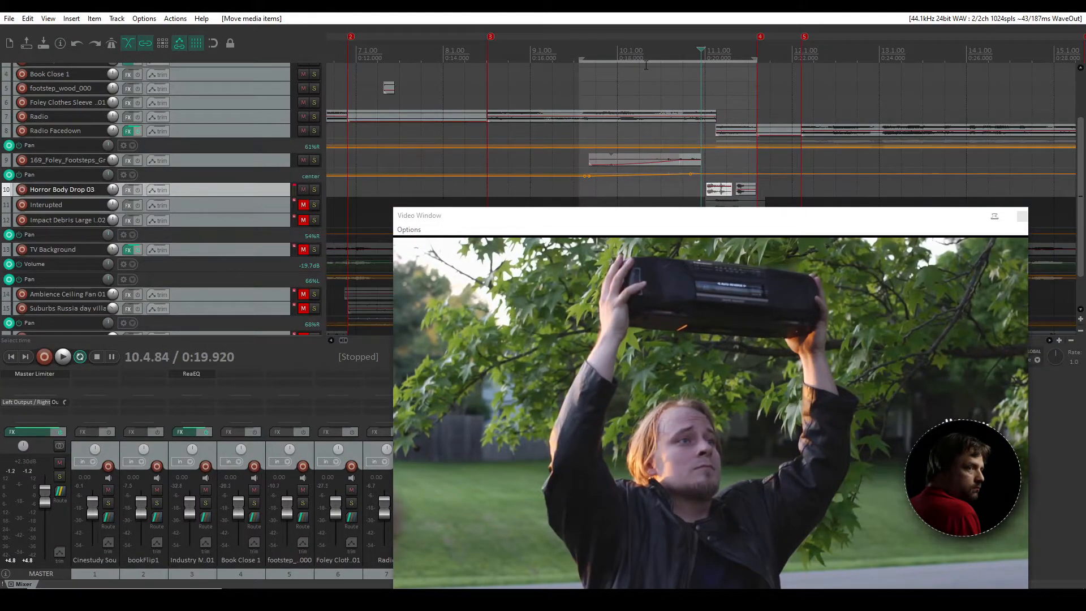
Step: Play the repositioned body drop clip against the picture from about 0:18.0
click(619, 49)
key(space)
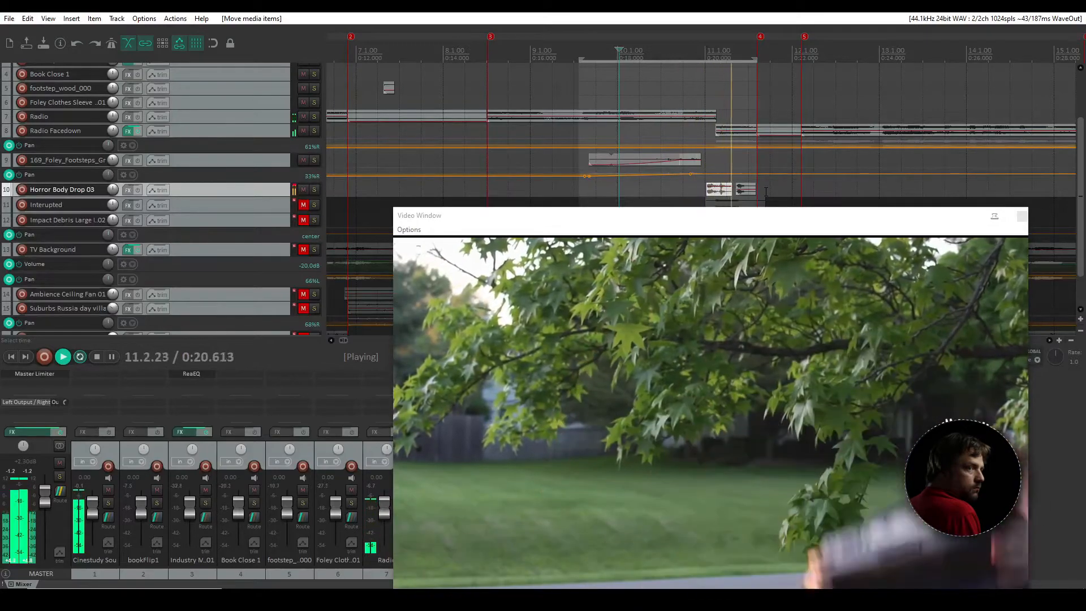
scroll(766, 192, down, 2)
key(space)
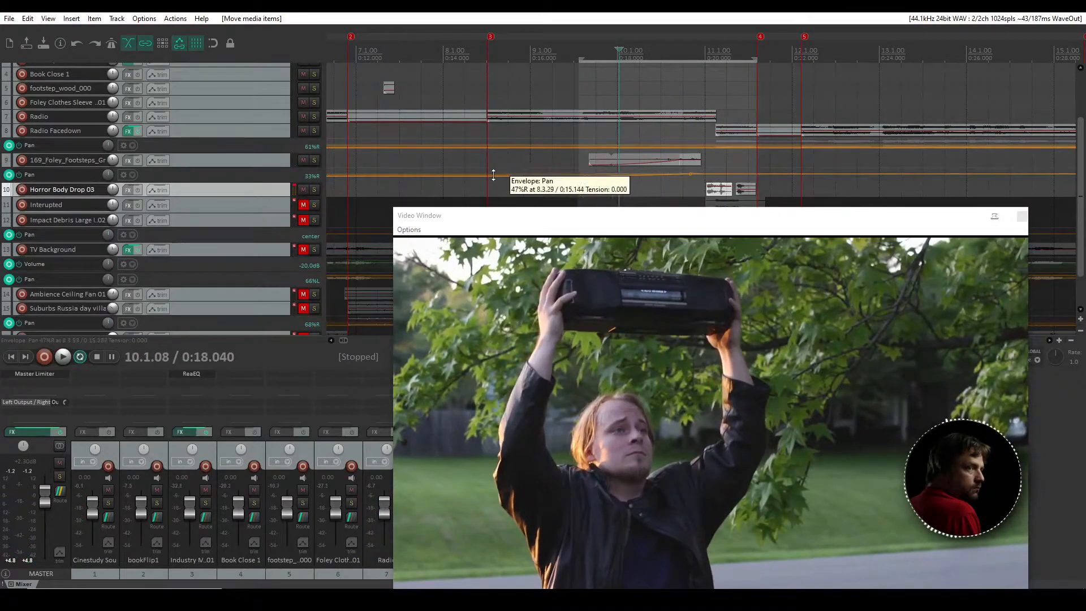
Step: Unmute the Interupted track, set the time selection from about 0:19.1 to 0:21.6 and play from about 0:19.8
scroll(432, 176, up, 2)
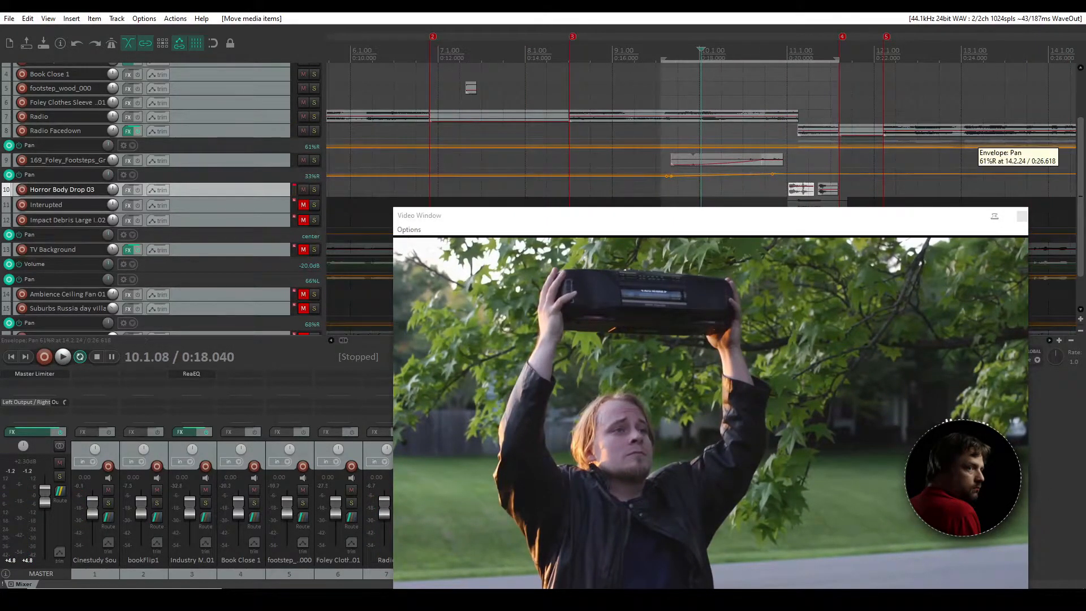
scroll(1079, 162, down, 2)
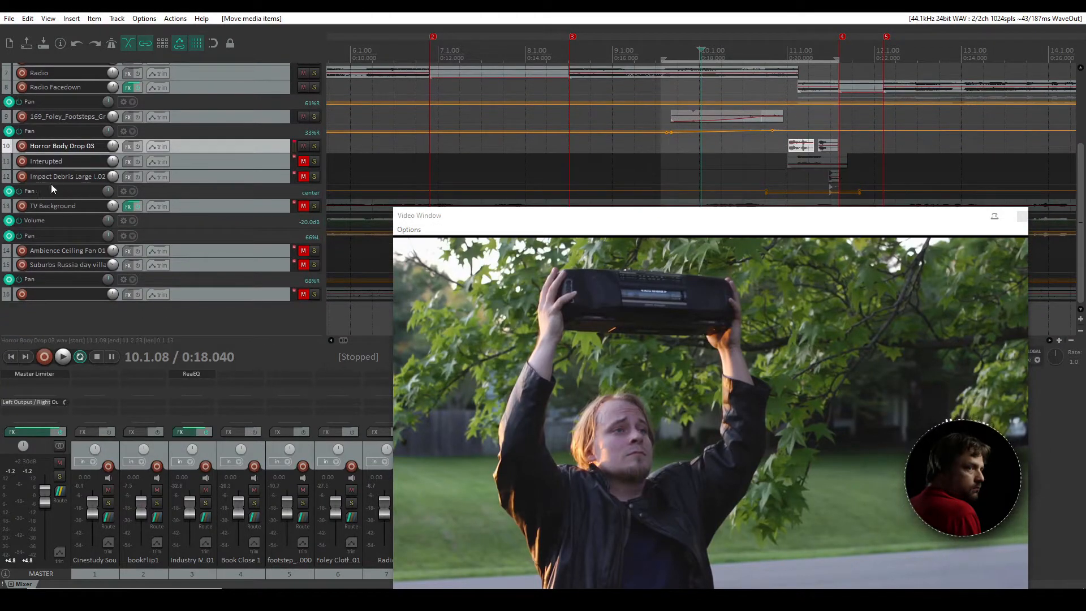
click(304, 161)
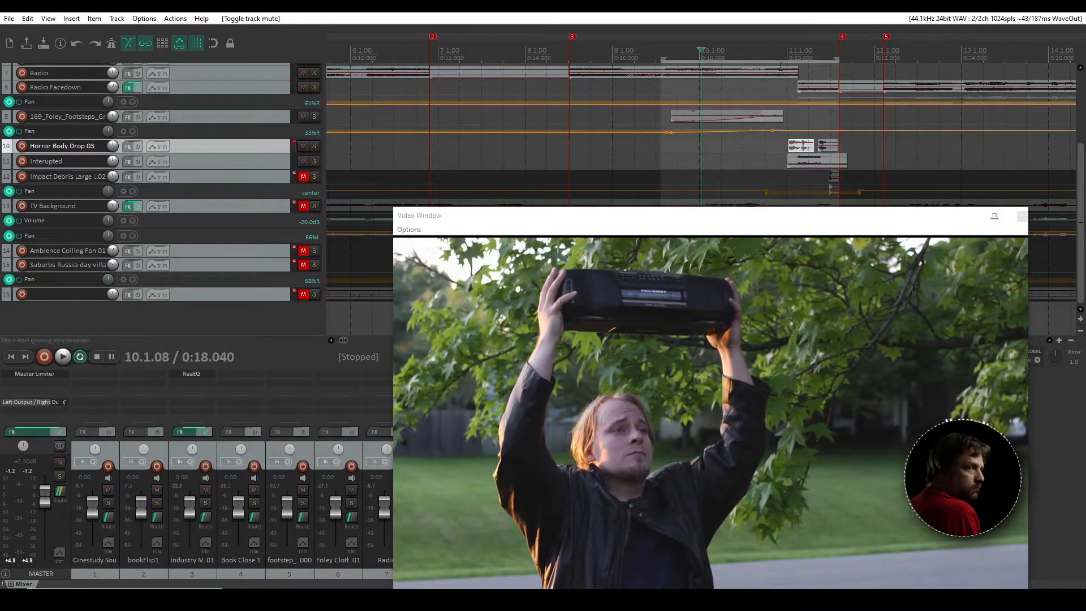
drag(779, 51, 855, 52)
key(space)
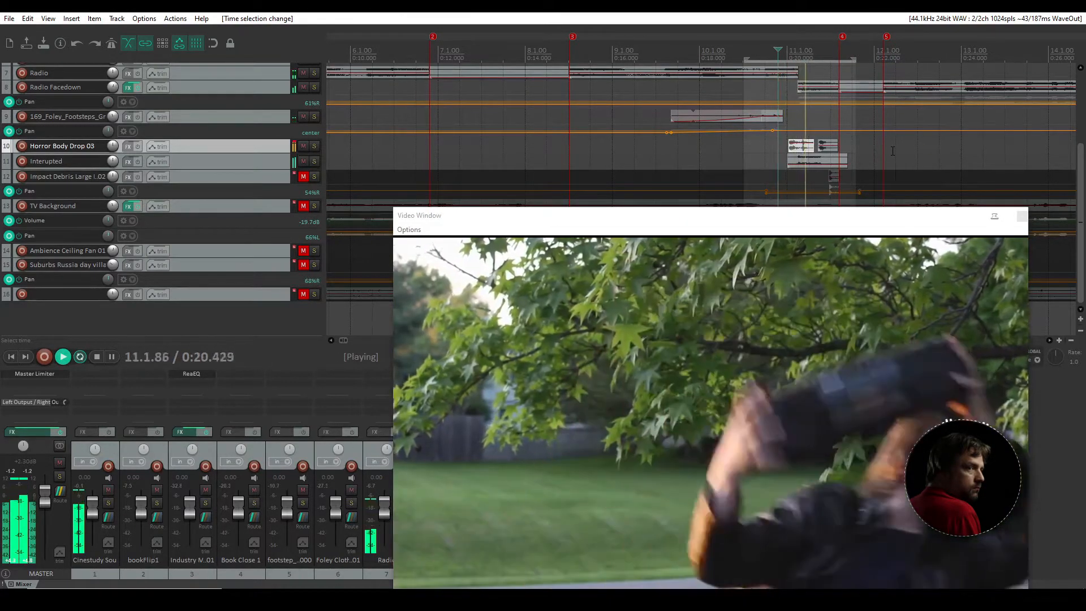
key(space)
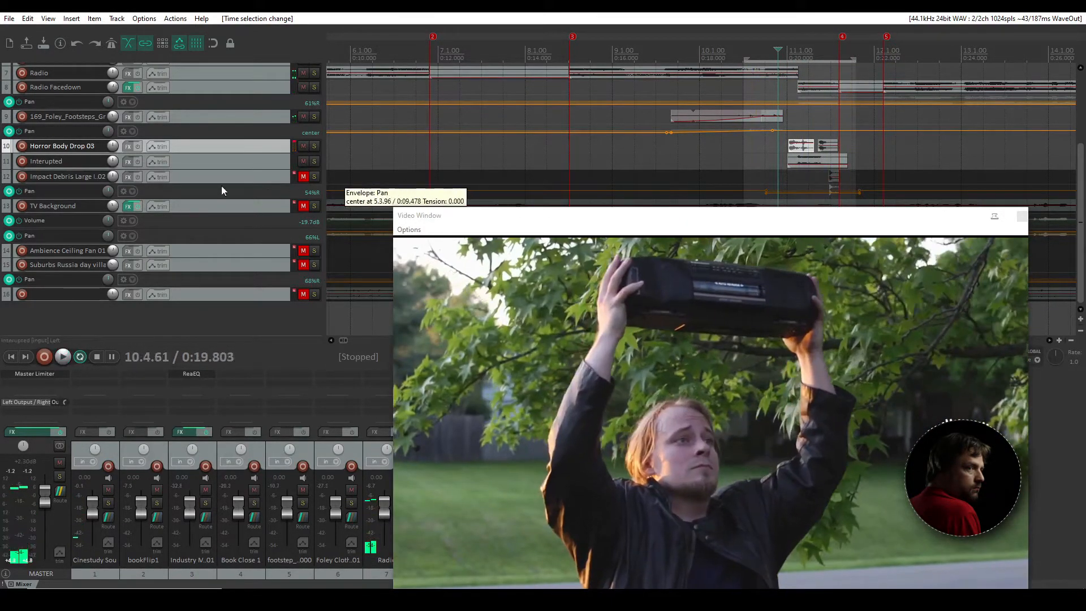
Step: Move the Interupted clip slightly earlier, to start at about 0:19.9, and play from about 0:18.5
click(798, 159)
drag(802, 160, 796, 160)
click(762, 48)
click(724, 52)
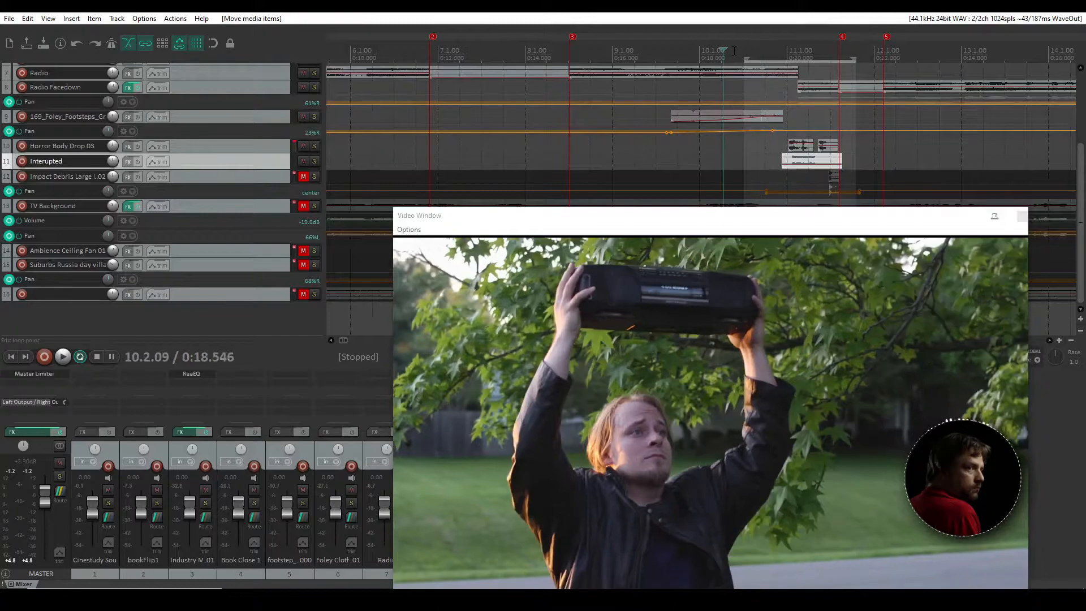
key(space)
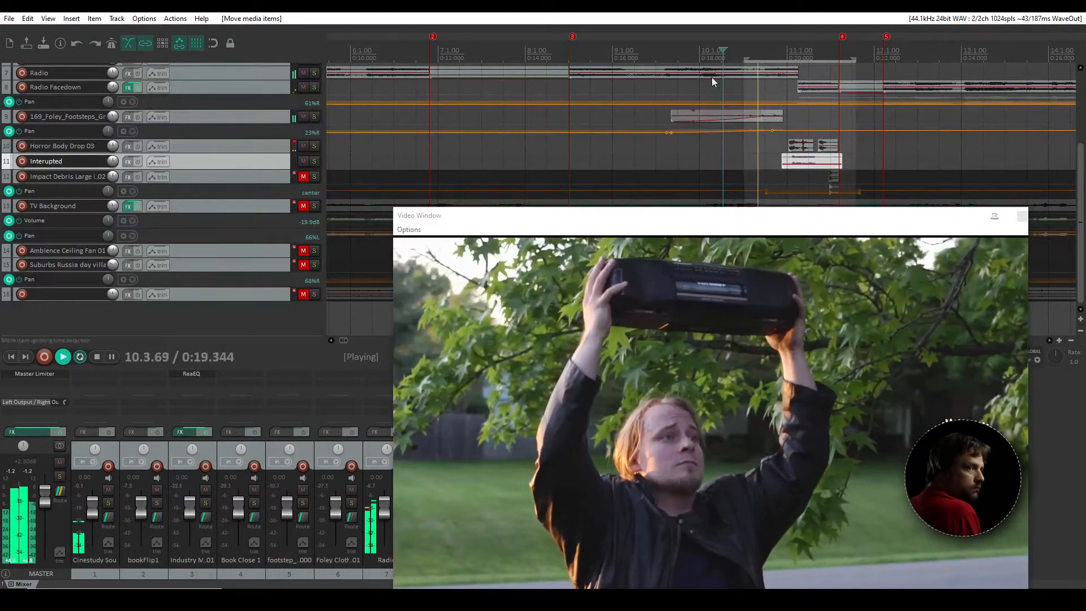
key(space)
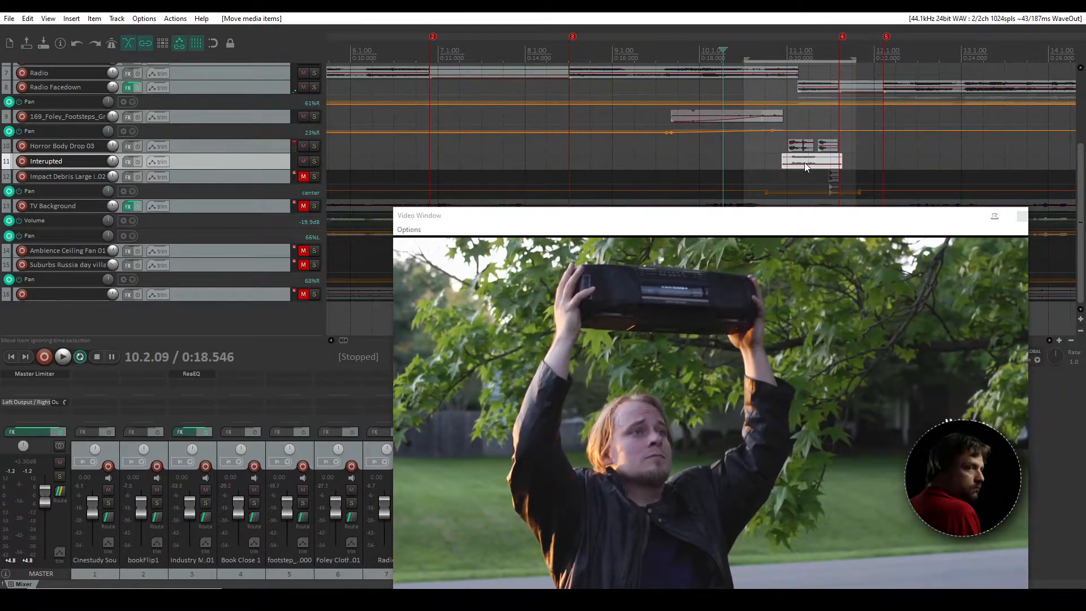
Step: Adjust the Interupted clip's volume and replay it from about 0:18.5
drag(805, 163, 801, 162)
key(space)
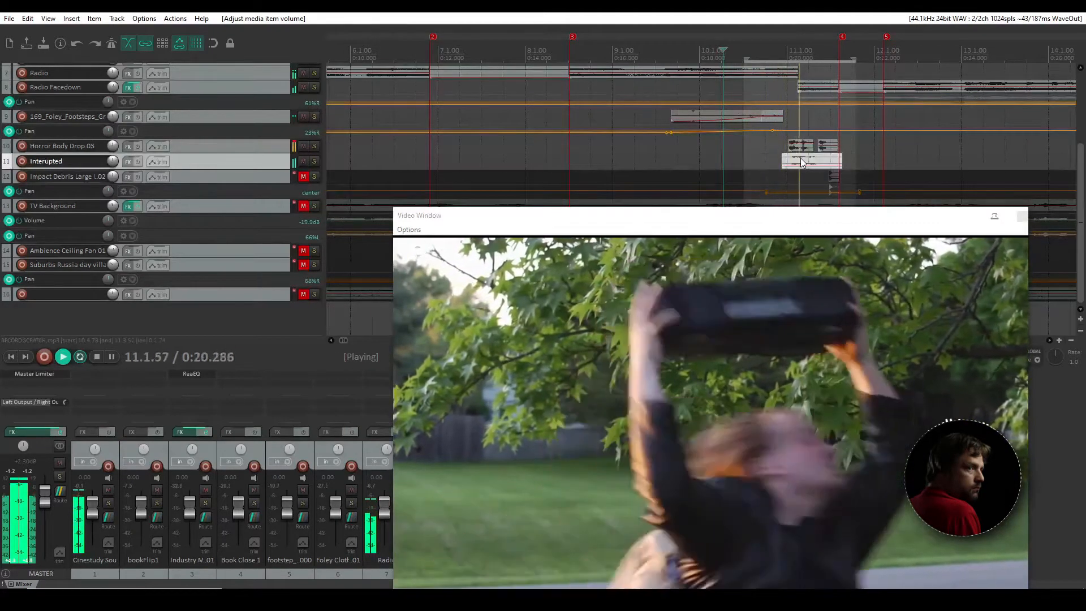
key(space)
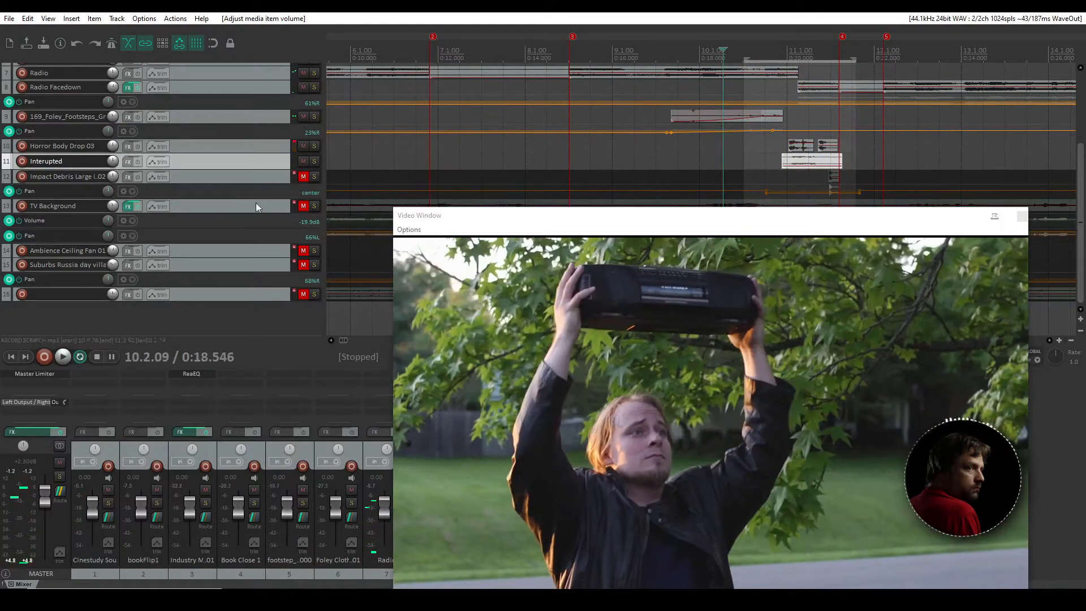
Step: Unmute the Impact Debris Large track and play its impact against the picture from about 0:18.5
click(181, 179)
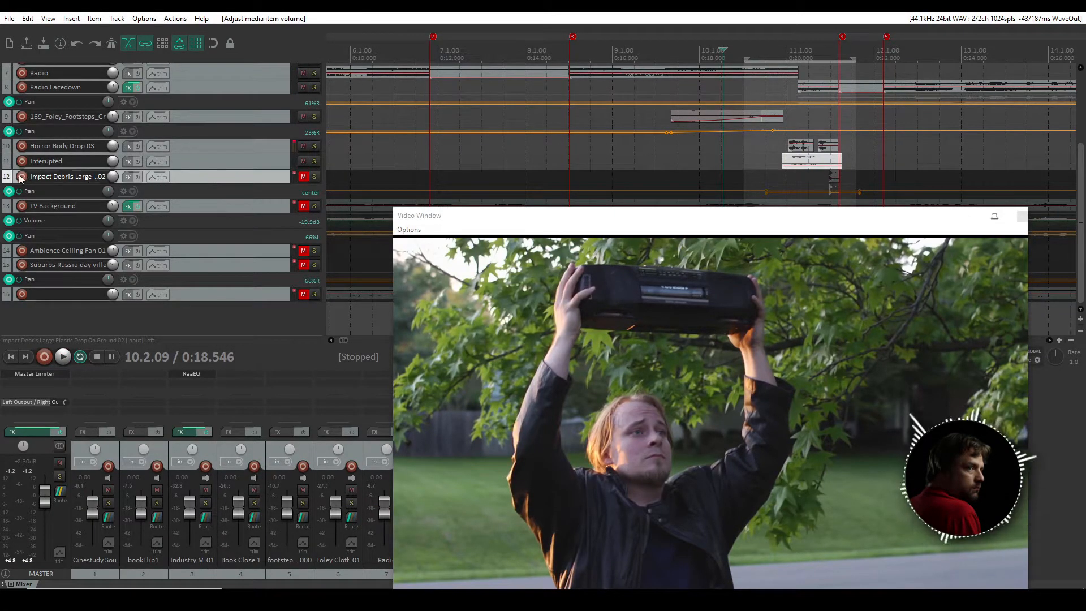
click(303, 176)
key(space)
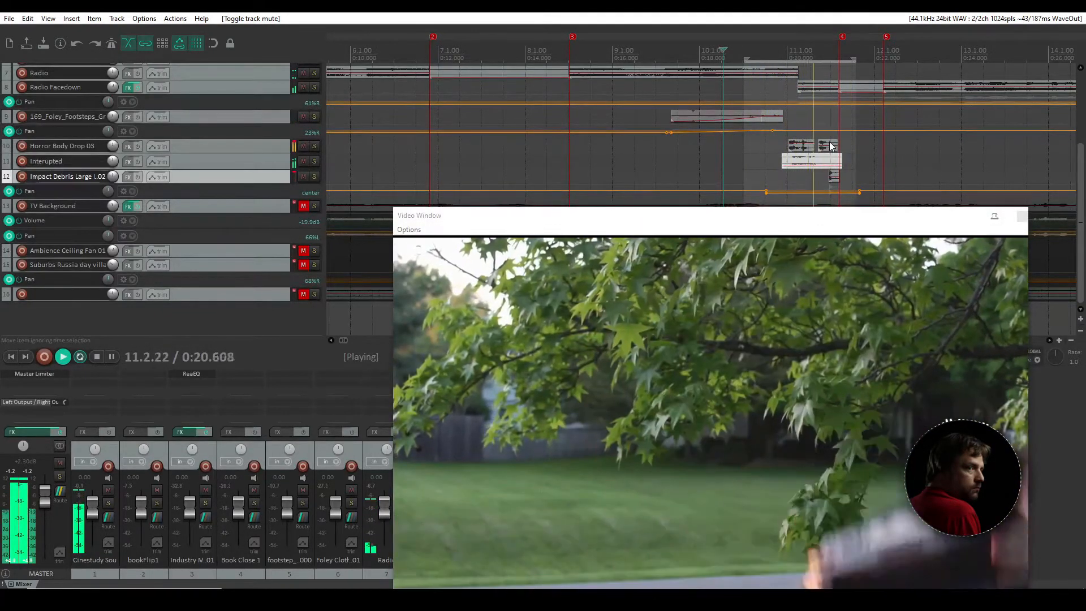
key(space)
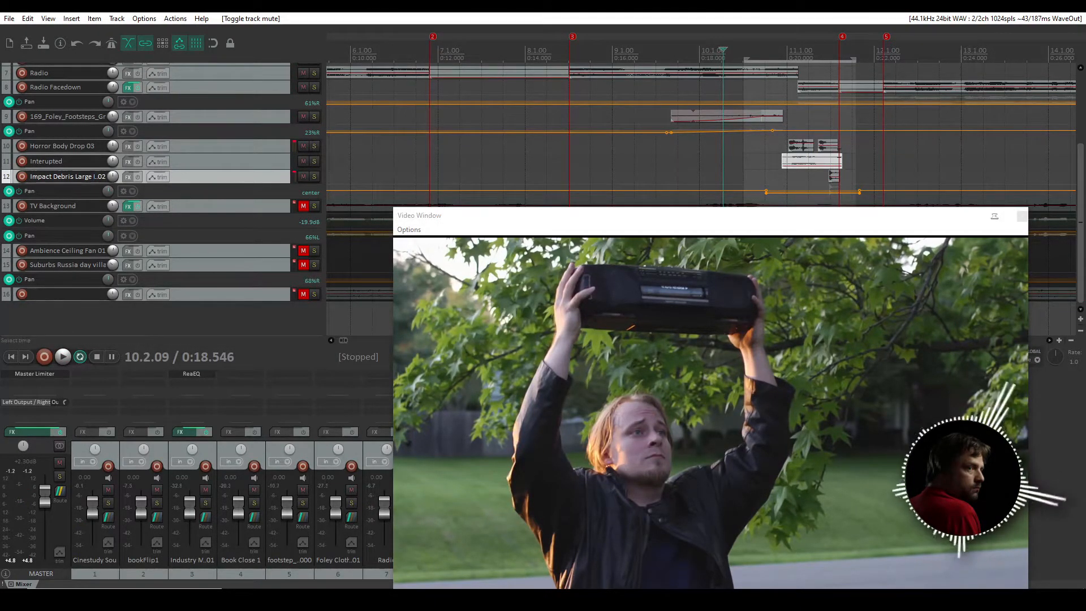
Step: Move the Video Window back up, unmute the TV Background track and play it from the project start
drag(808, 219, 820, 90)
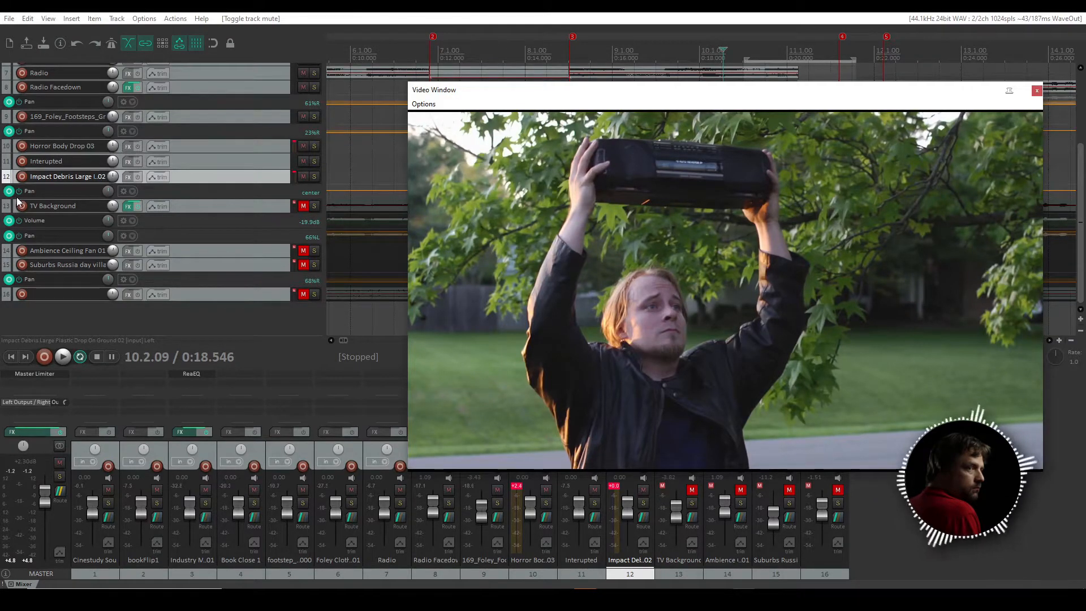
click(250, 204)
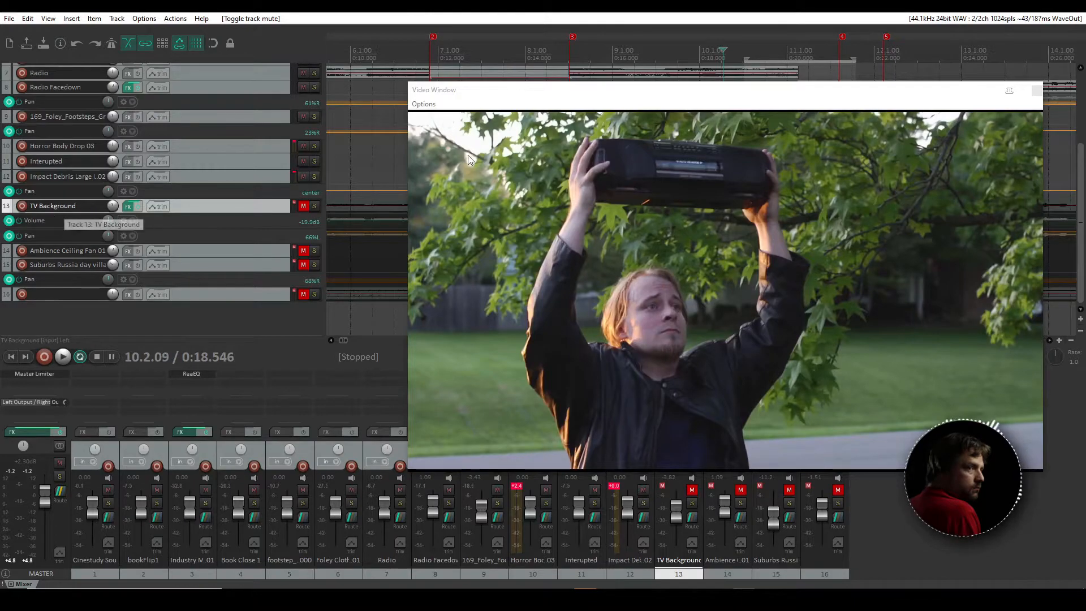
click(345, 44)
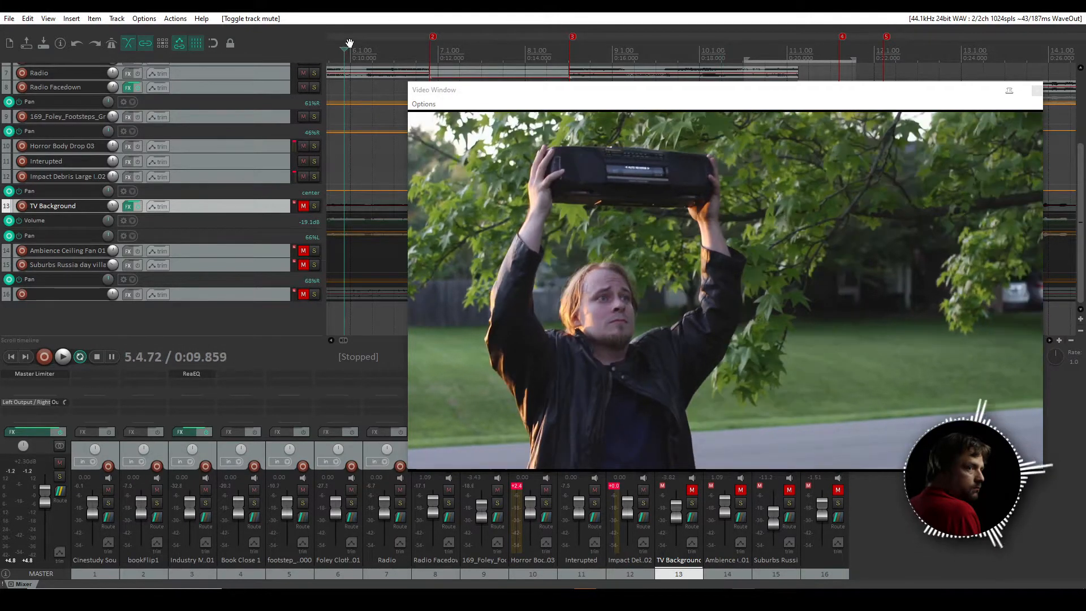
key(Home)
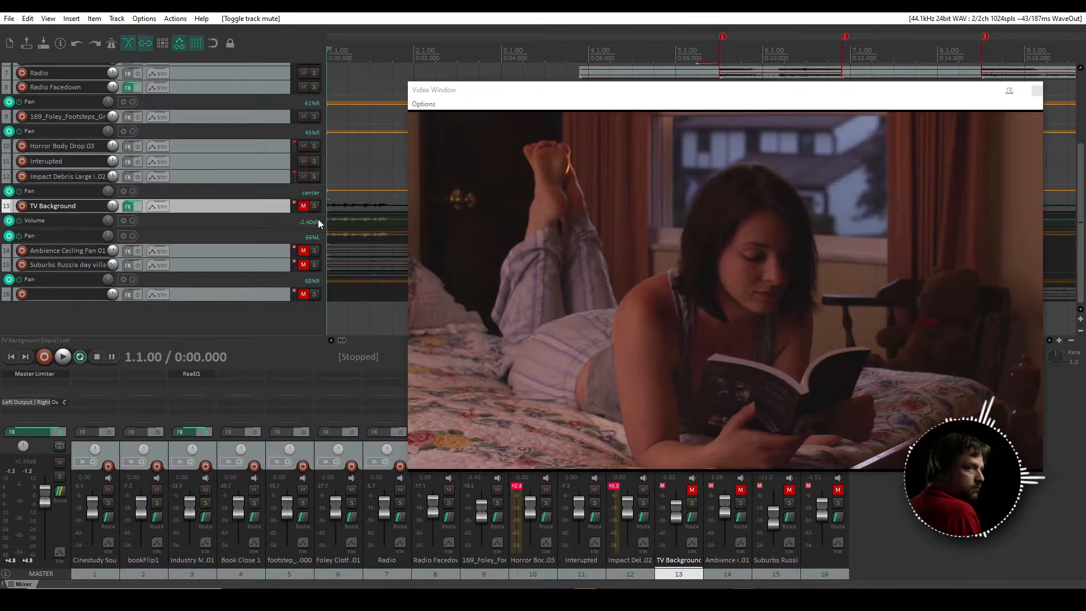
click(303, 206)
key(space)
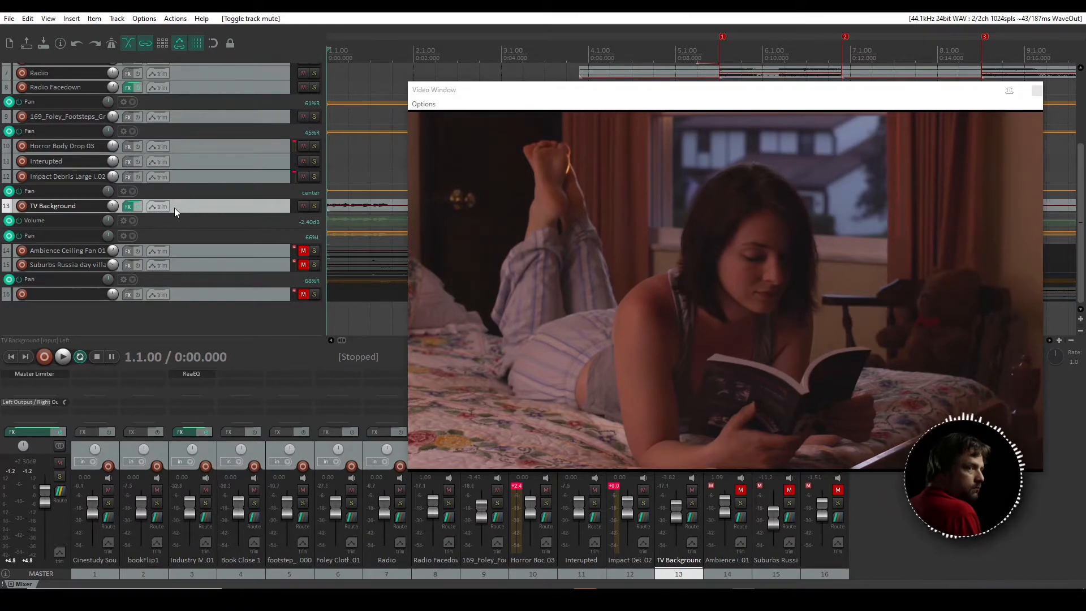
Step: Unmute the Ambience Ceiling Fan 01 track and play from the start, toggling its mute to compare with and without it
click(191, 253)
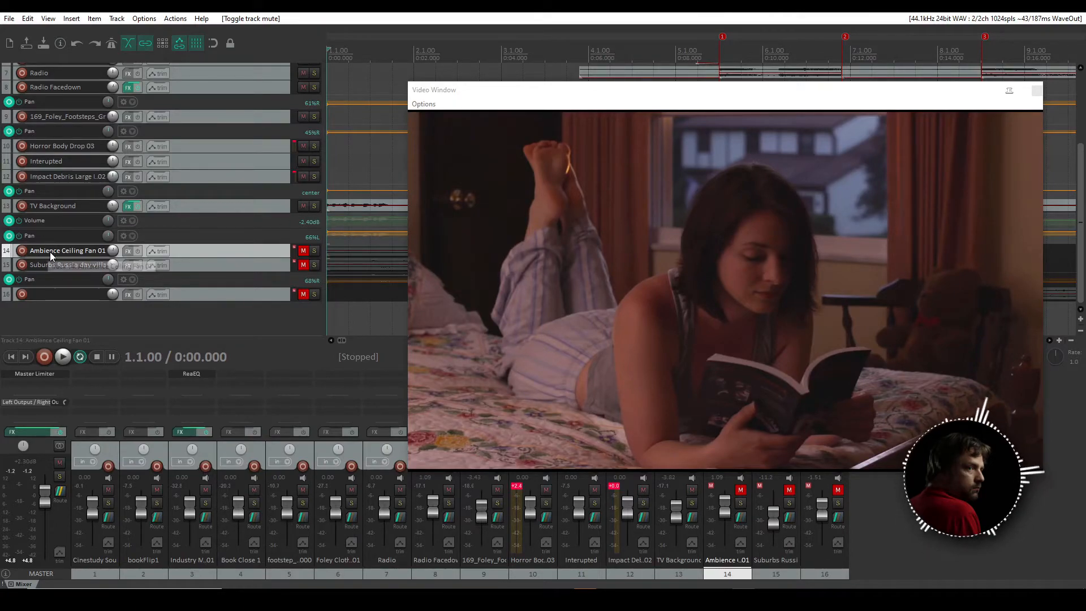
click(302, 251)
key(space)
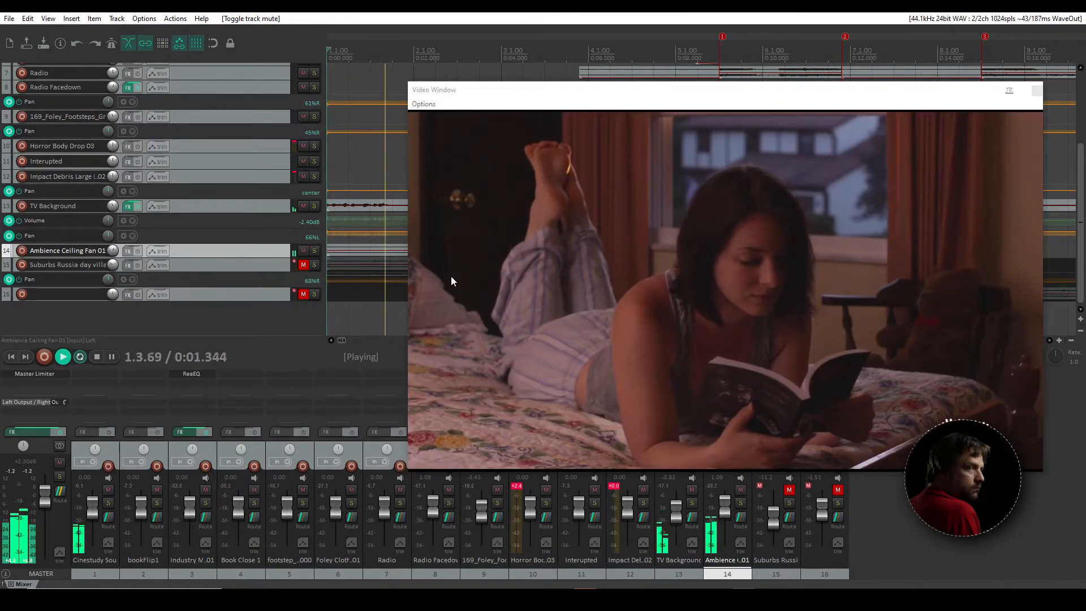
click(303, 251)
click(306, 250)
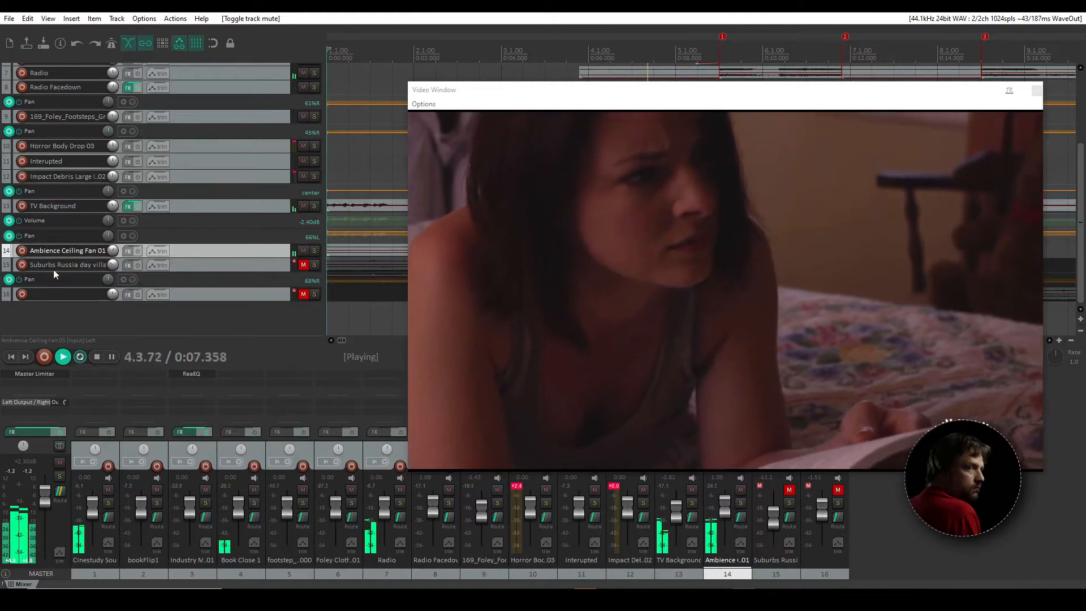
key(space)
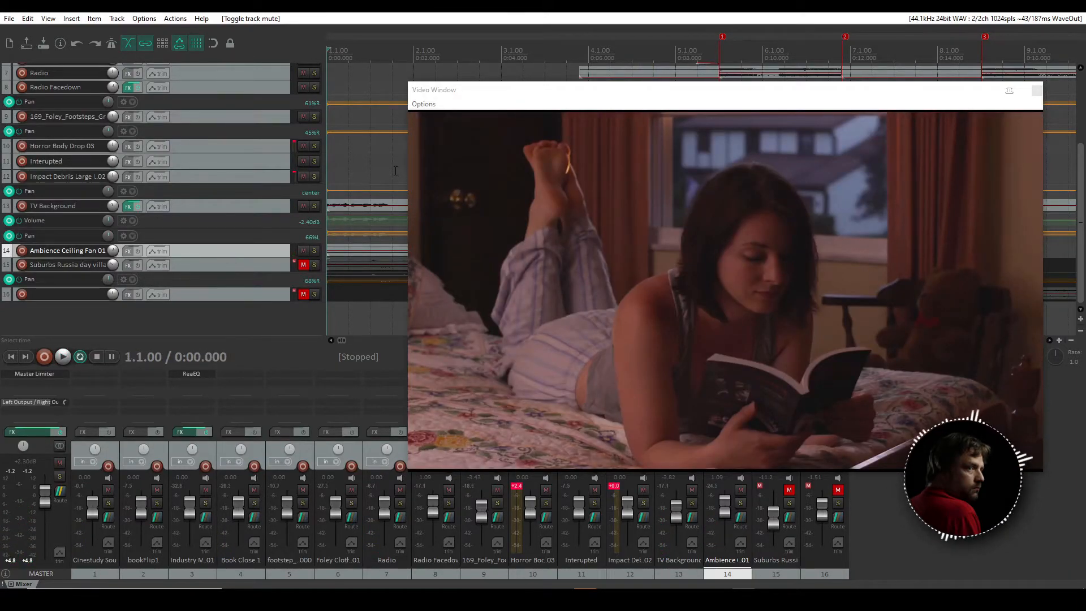
Step: Unmute the Suburbs Russia day village ambience track and the unnamed track 16
click(192, 267)
click(199, 293)
click(203, 263)
click(194, 298)
click(194, 268)
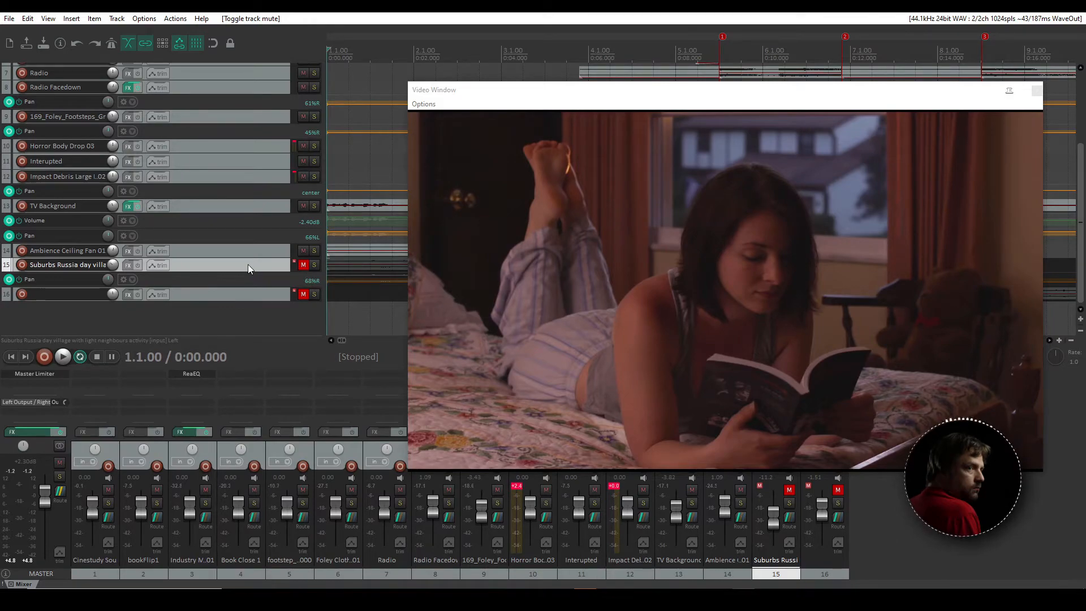
click(303, 263)
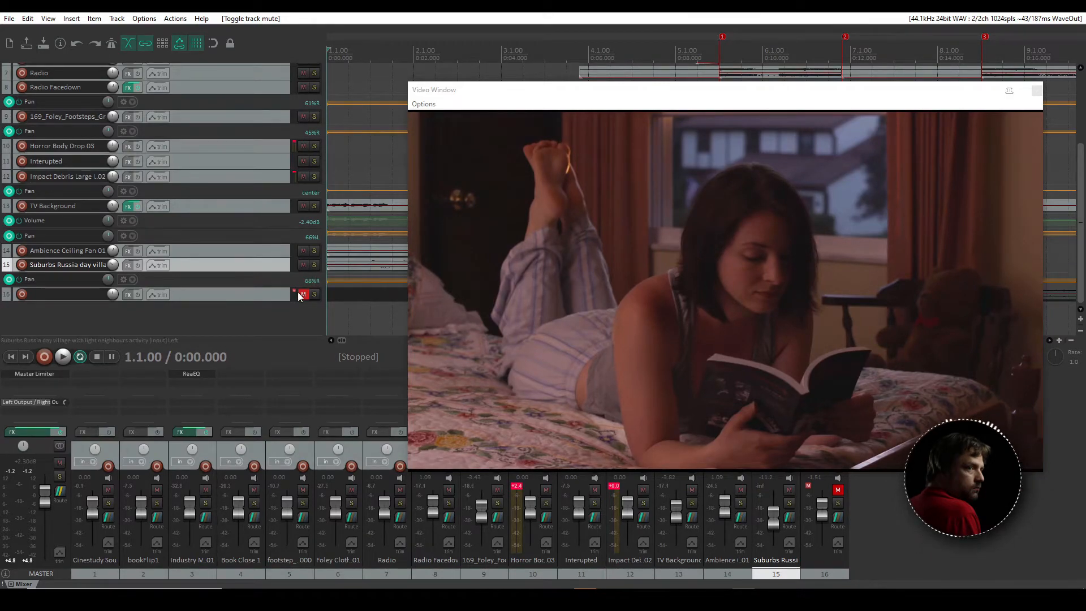
click(300, 293)
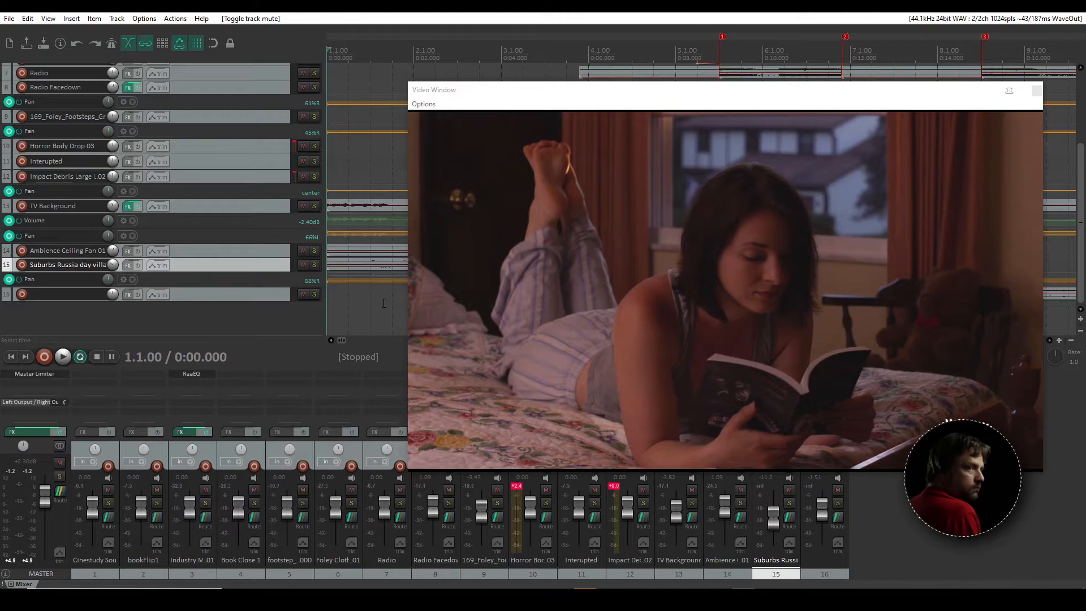
Step: Move the Video Window to the middle above the mixer and play the full mix from the project start
click(604, 97)
drag(605, 93, 416, 55)
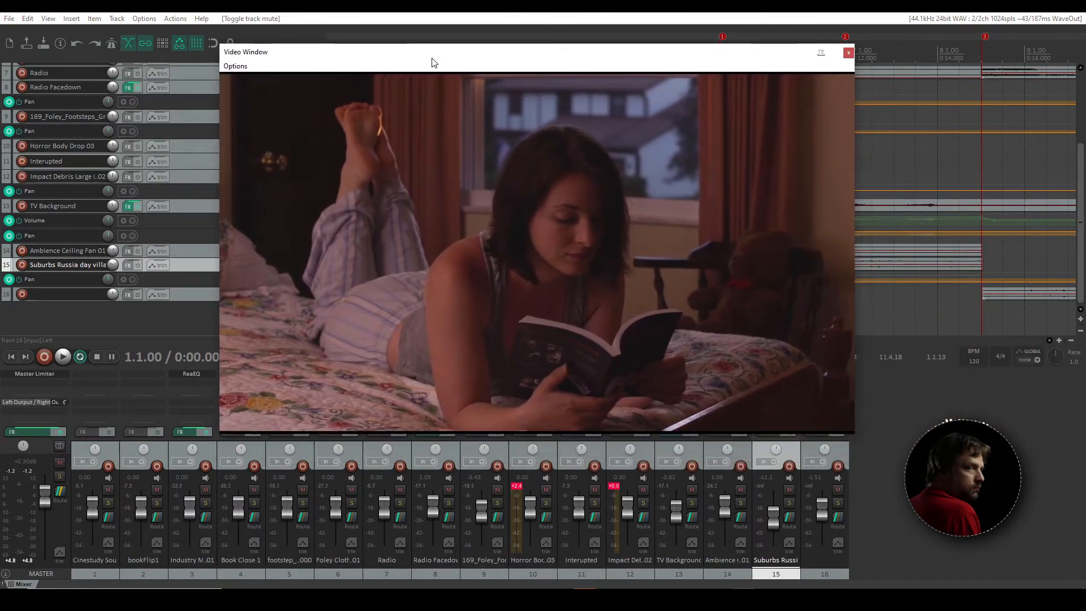
key(space)
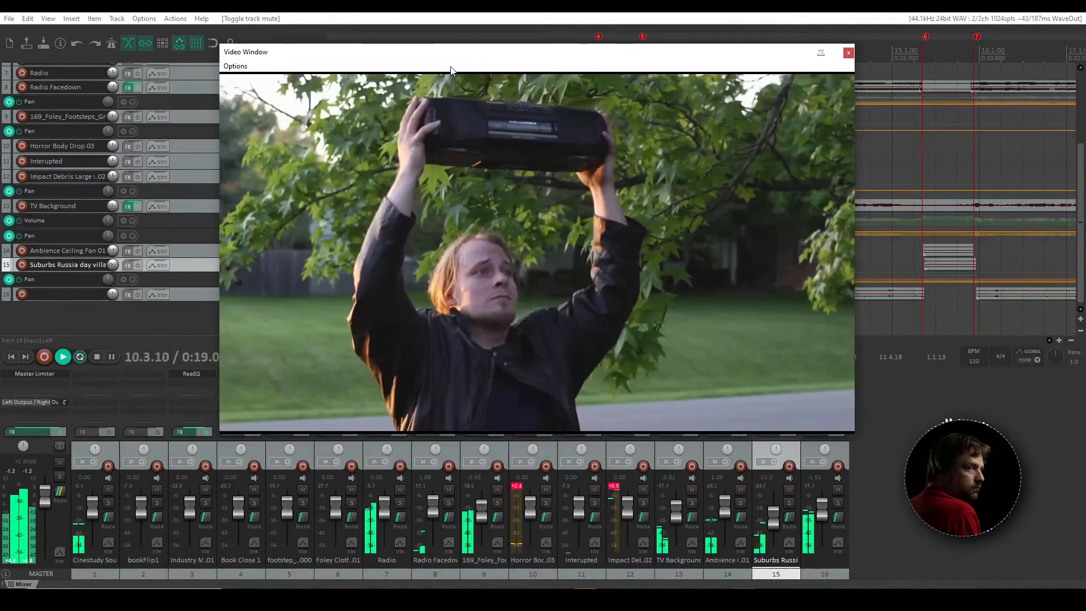
key(space)
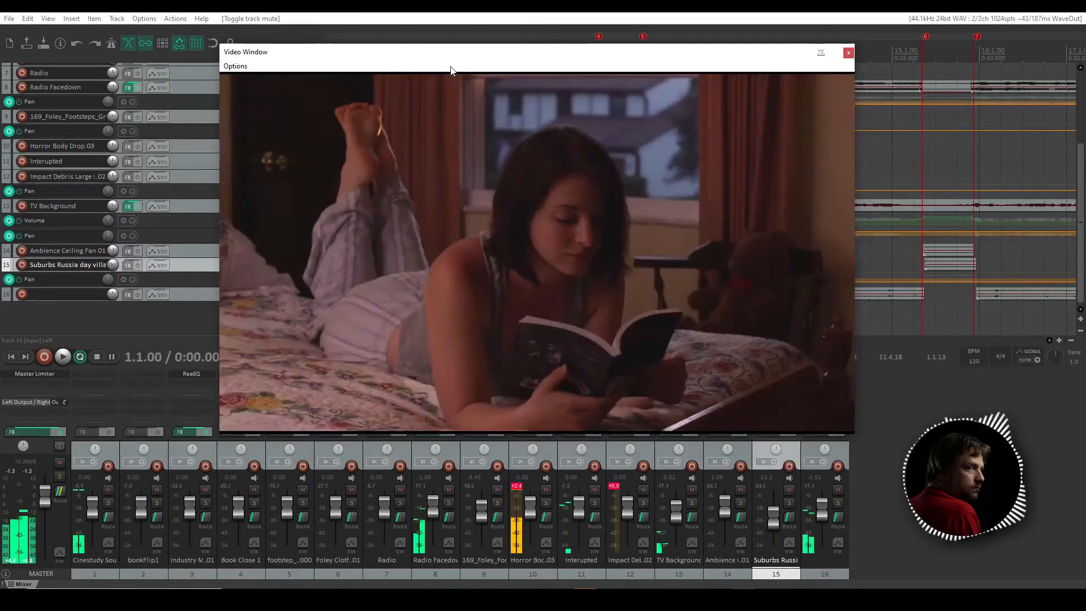
Step: Remove the time selection and play the full mix from the project start through the end of the scene
right_click(883, 51)
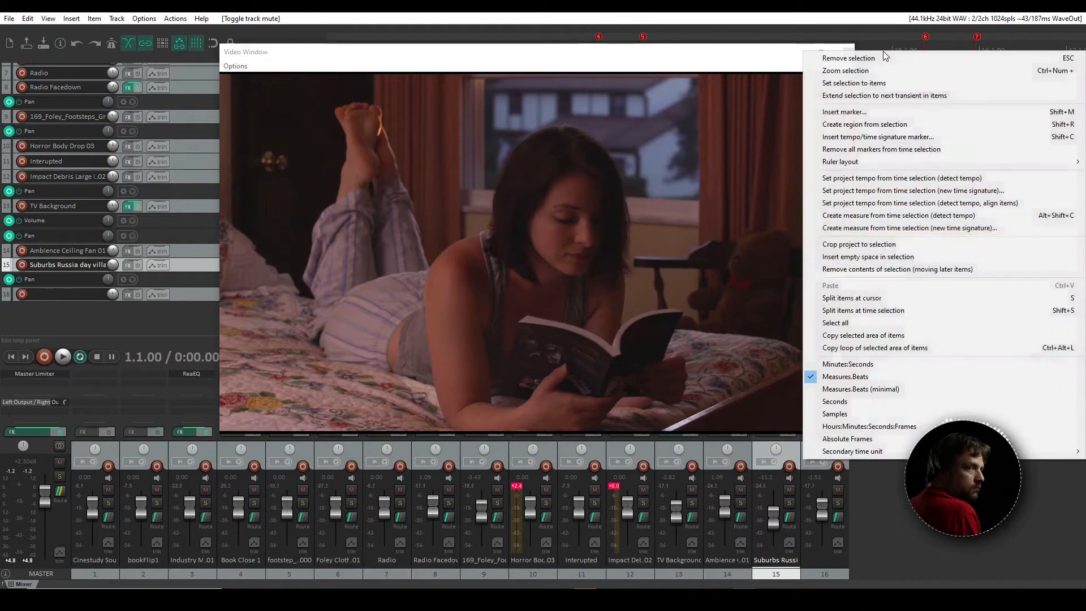
click(871, 58)
key(space)
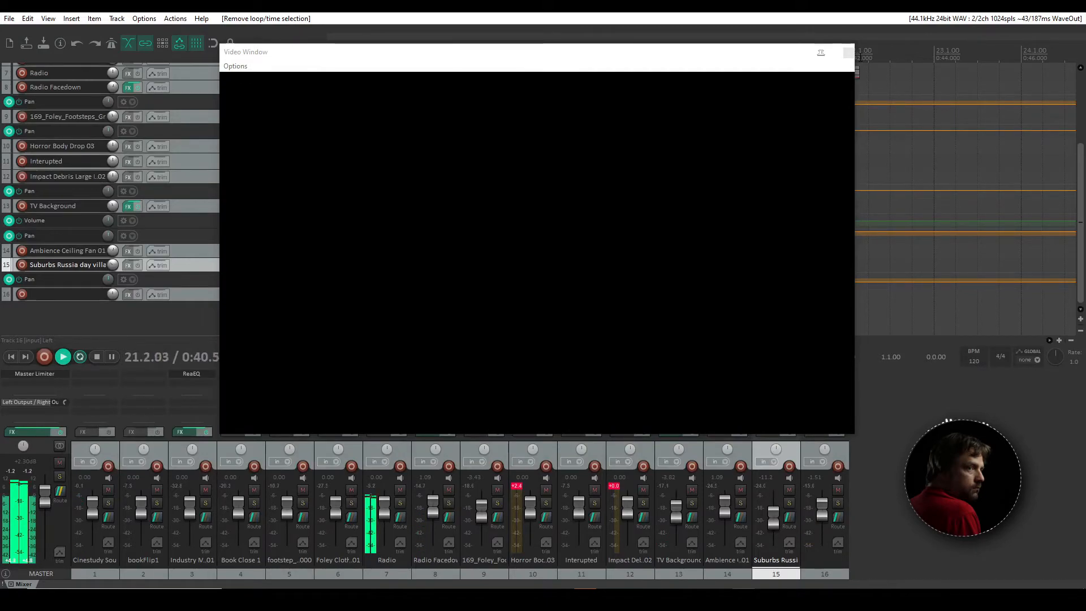
key(space)
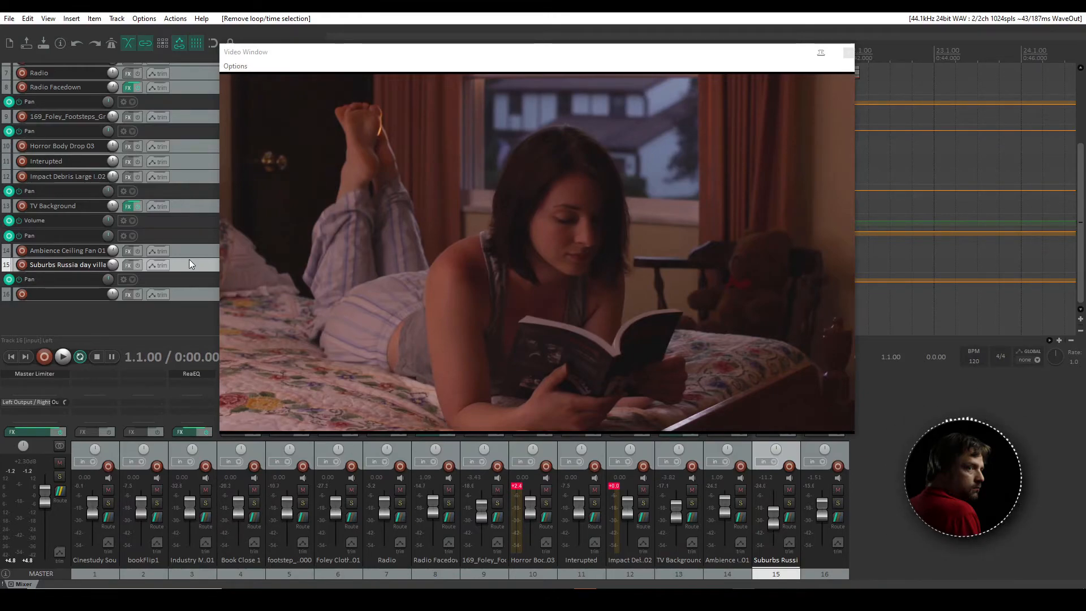
Step: Move the Video Window down off the timeline and place the edit cursor at the end of the last Radio clip, at about 0:42.3
drag(310, 52, 347, 194)
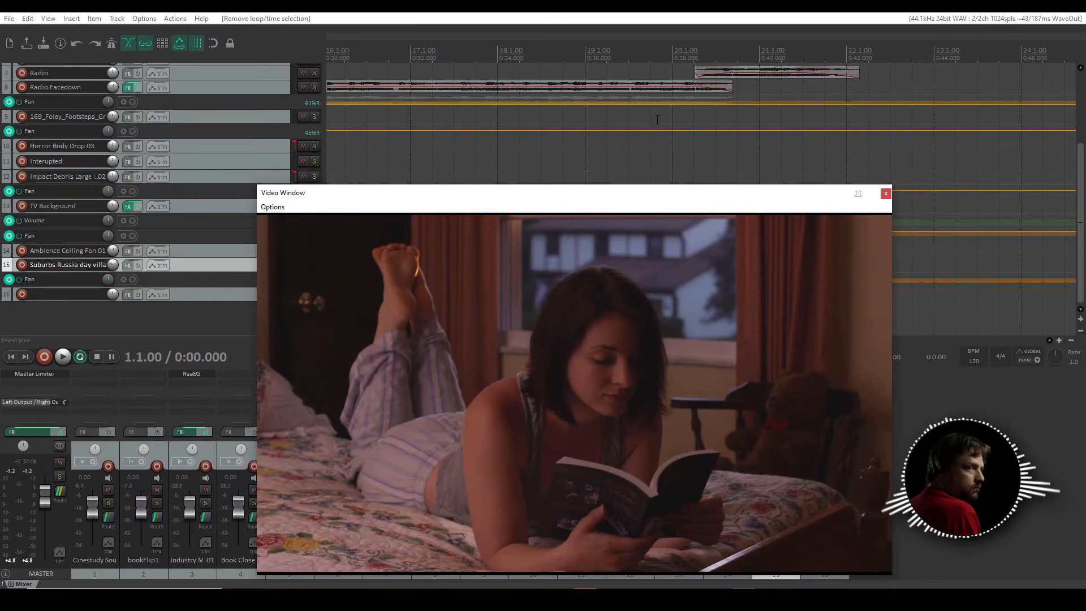
click(862, 102)
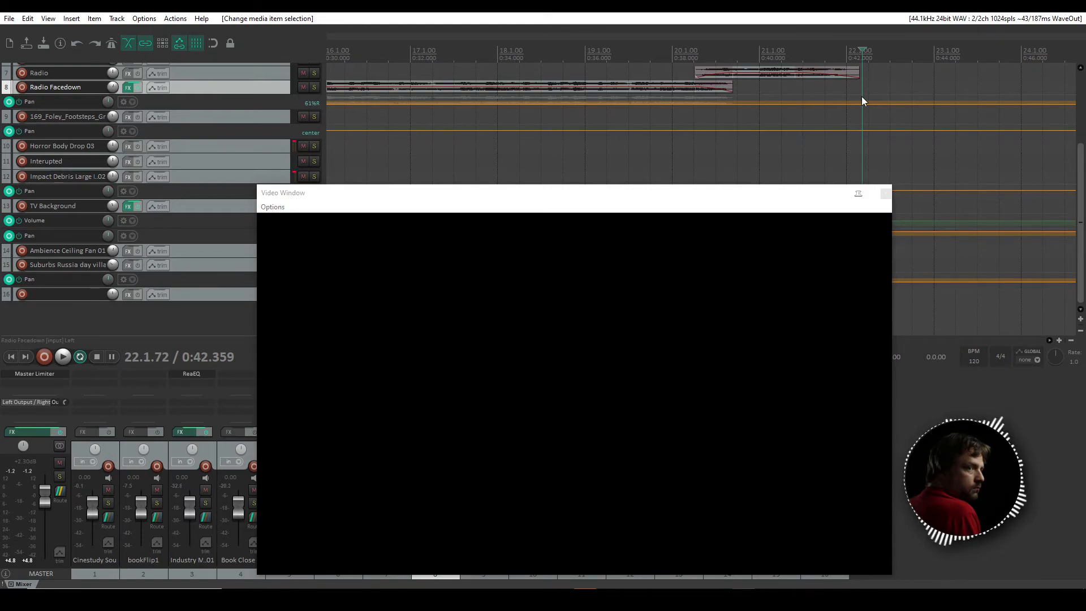
key(Left)
key(Left)
key(Left)
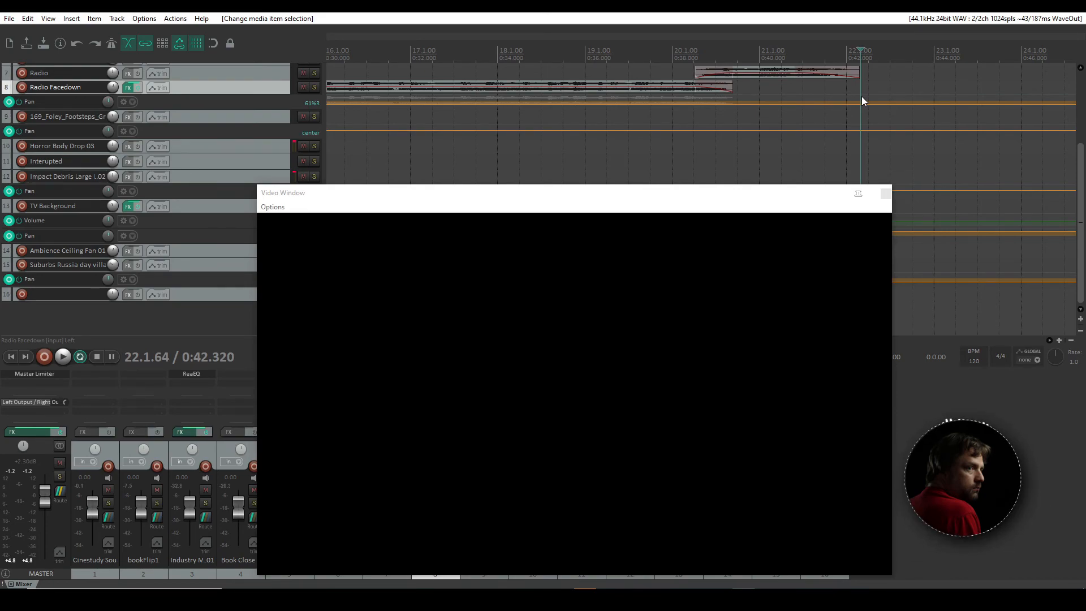
Step: Return the edit cursor to the project start and move the Video Window up over the arrangement, clear of the mixer
key(Home)
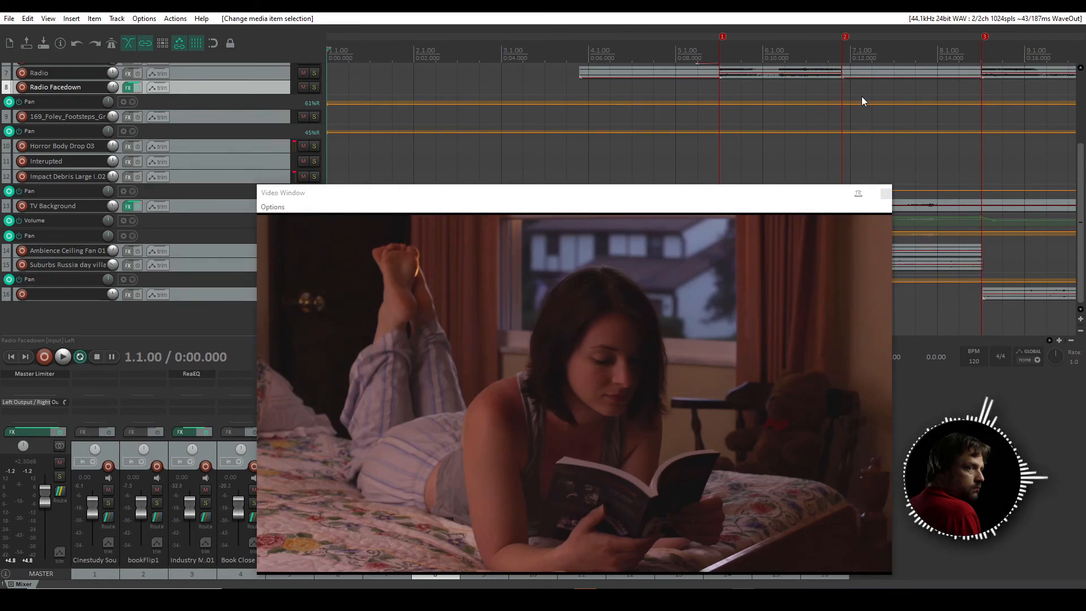
drag(368, 194, 546, 22)
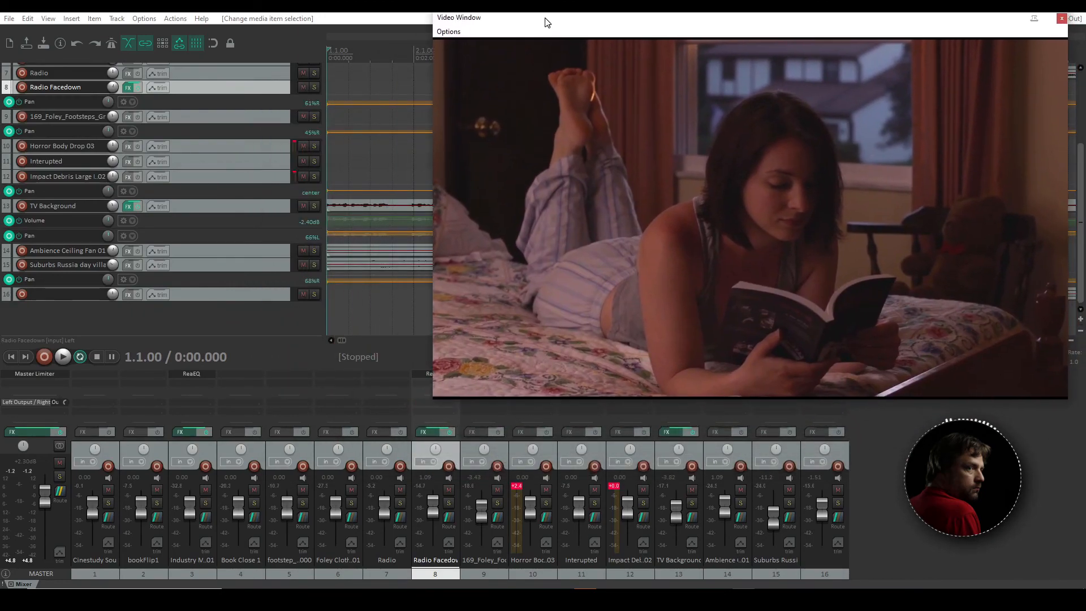